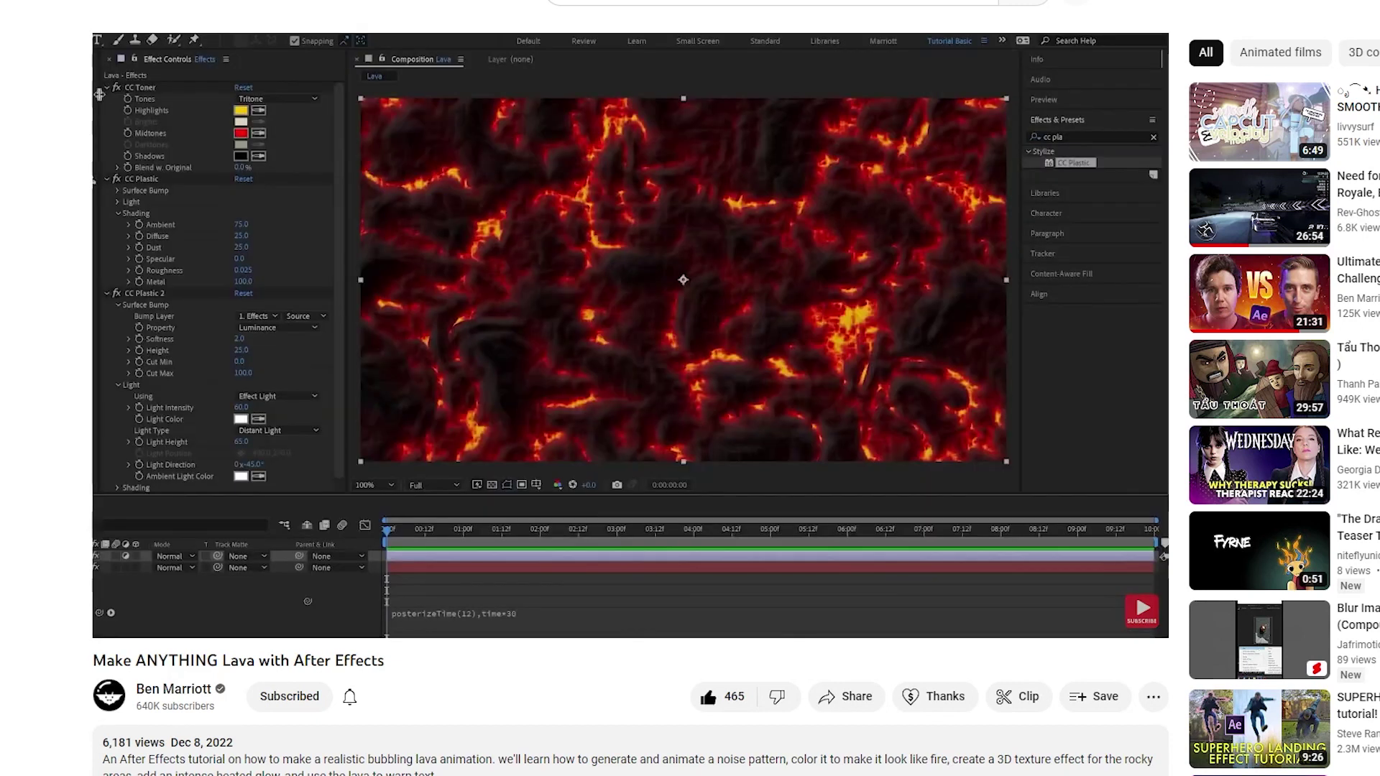
Pause the After Effects lava tutorial video playing on YouTube.
{"action": "key", "text": "space"}
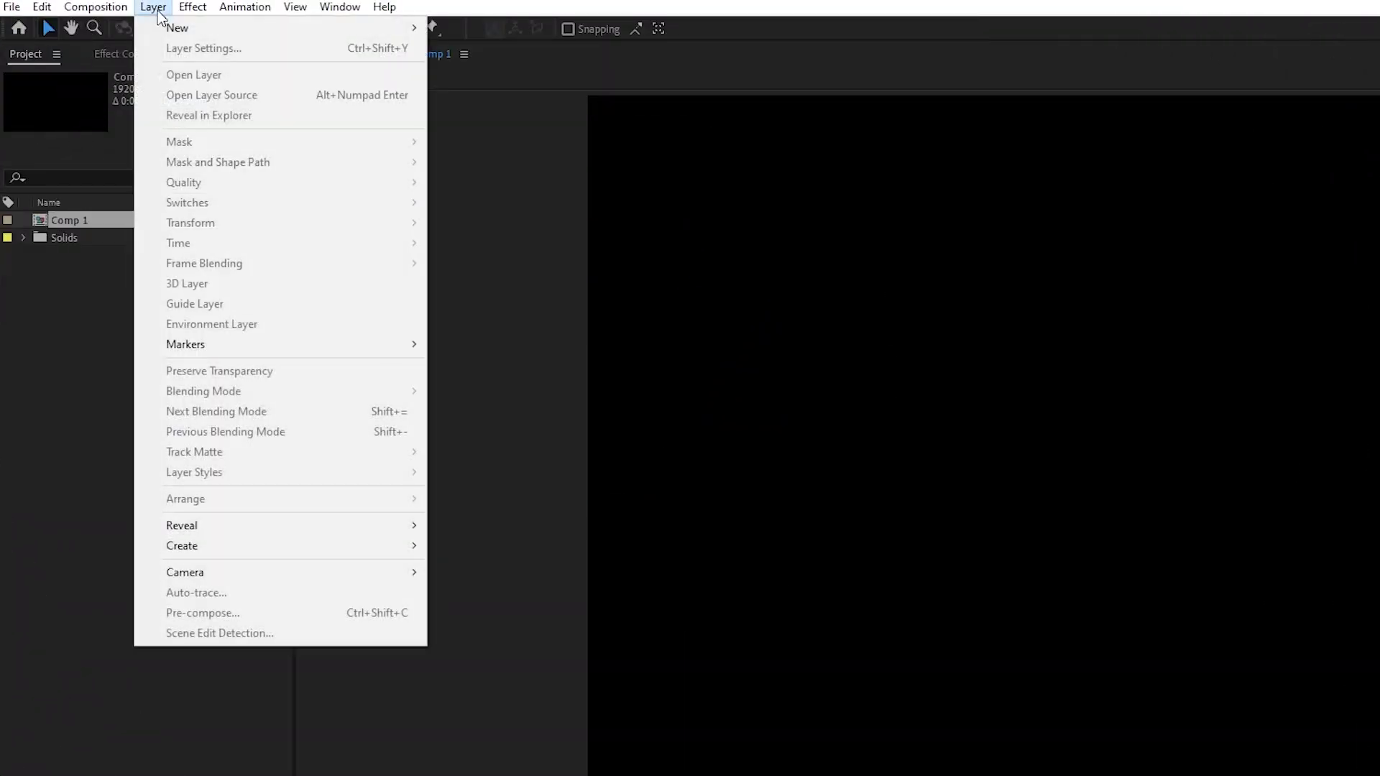
Create a new shape layer and draw a wide pale-yellow rectangle across Comp 1.
{"action": "mouse_move", "coordinate": [179, 28]}
{"action": "left_click", "coordinate": [586, 130]}
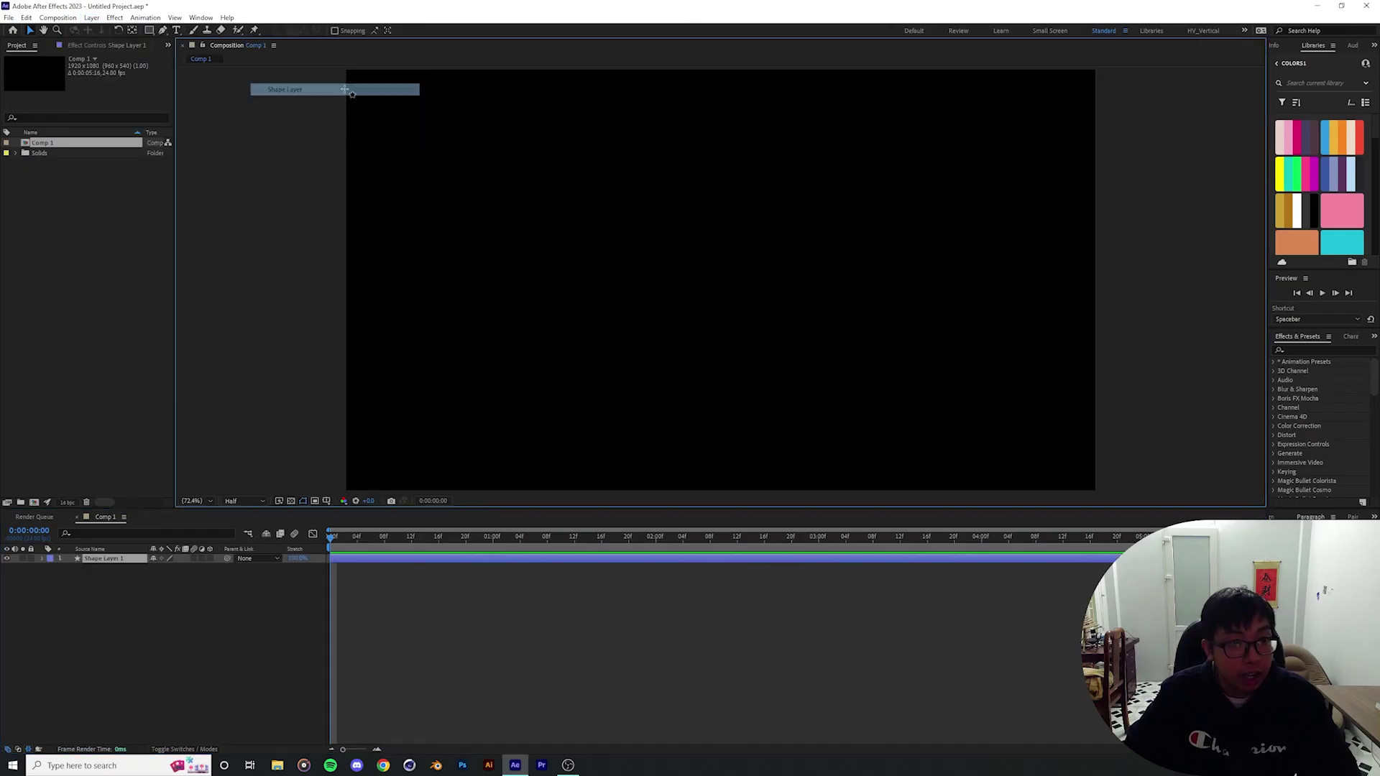
{"action": "key", "text": "q"}
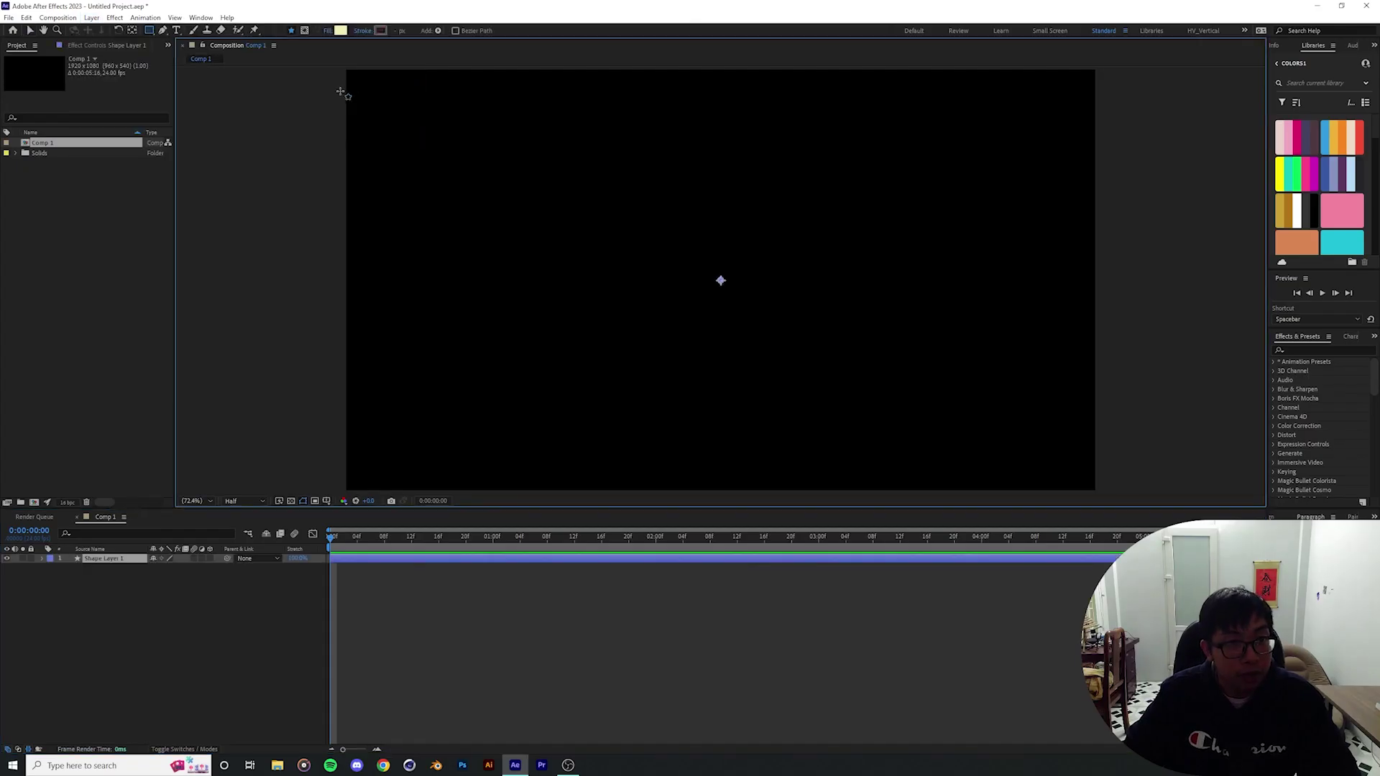
{"action": "left_click_drag", "start_coordinate": [386, 171], "coordinate": [1068, 402]}
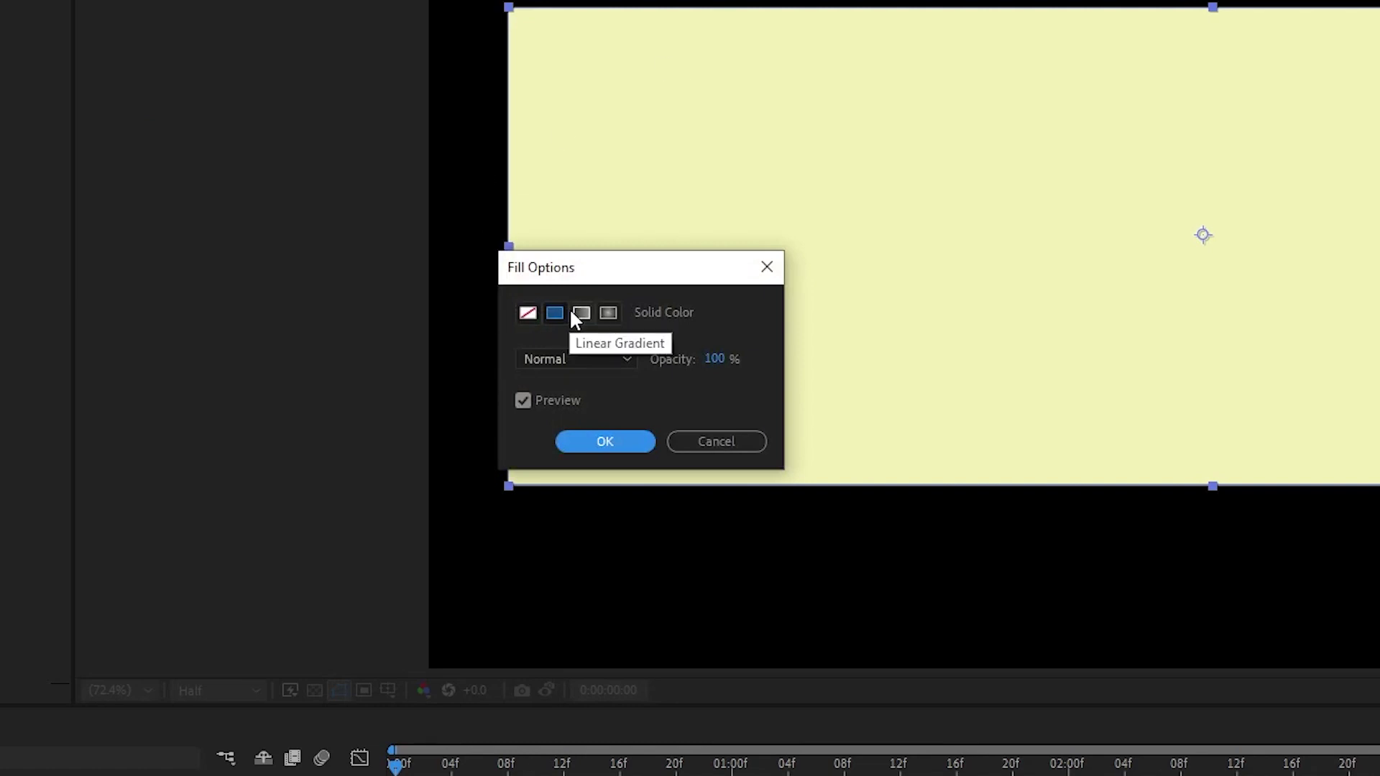
Switch the rectangle's fill to a linear gradient stretched from its left to right edge.
{"action": "left_click", "coordinate": [578, 311]}
{"action": "left_click", "coordinate": [606, 442]}
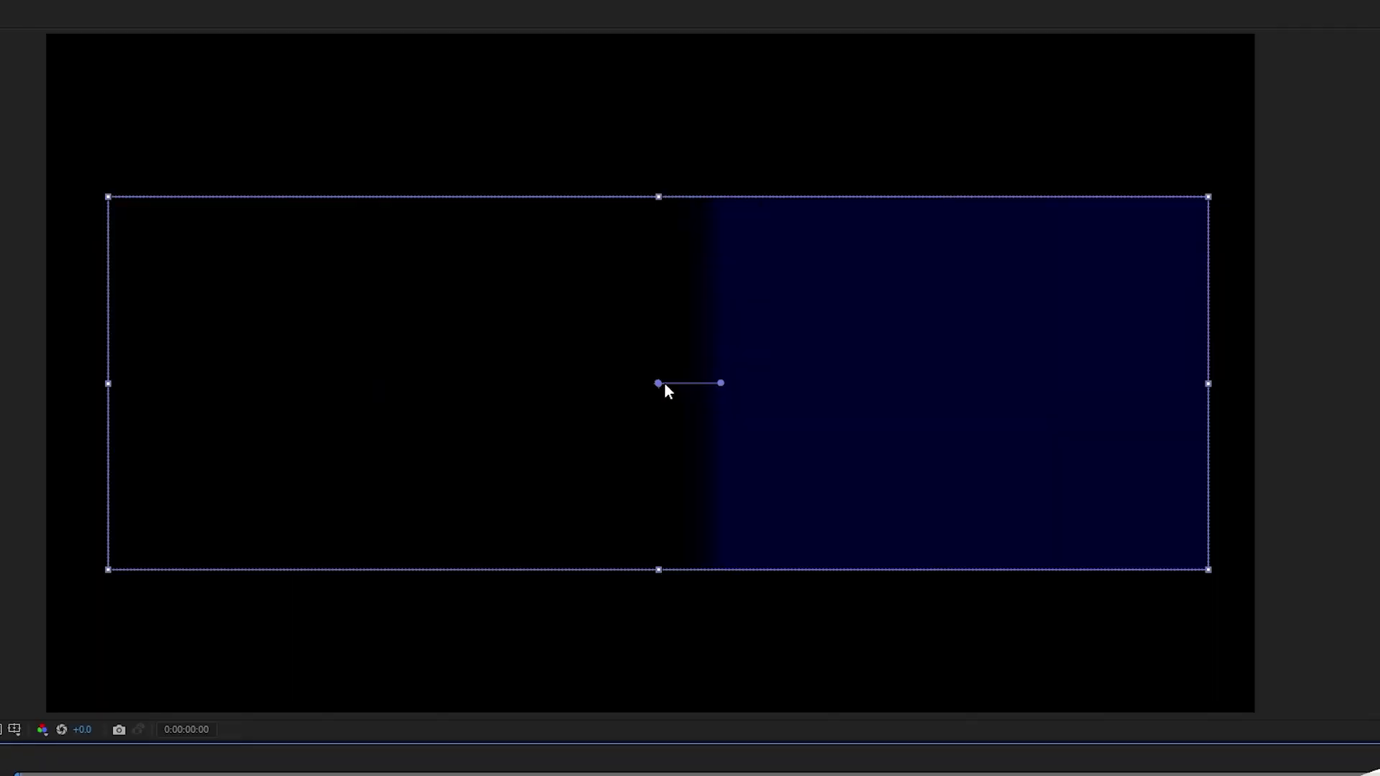
{"action": "left_click_drag", "start_coordinate": [1215, 247], "coordinate": [839, 247]}
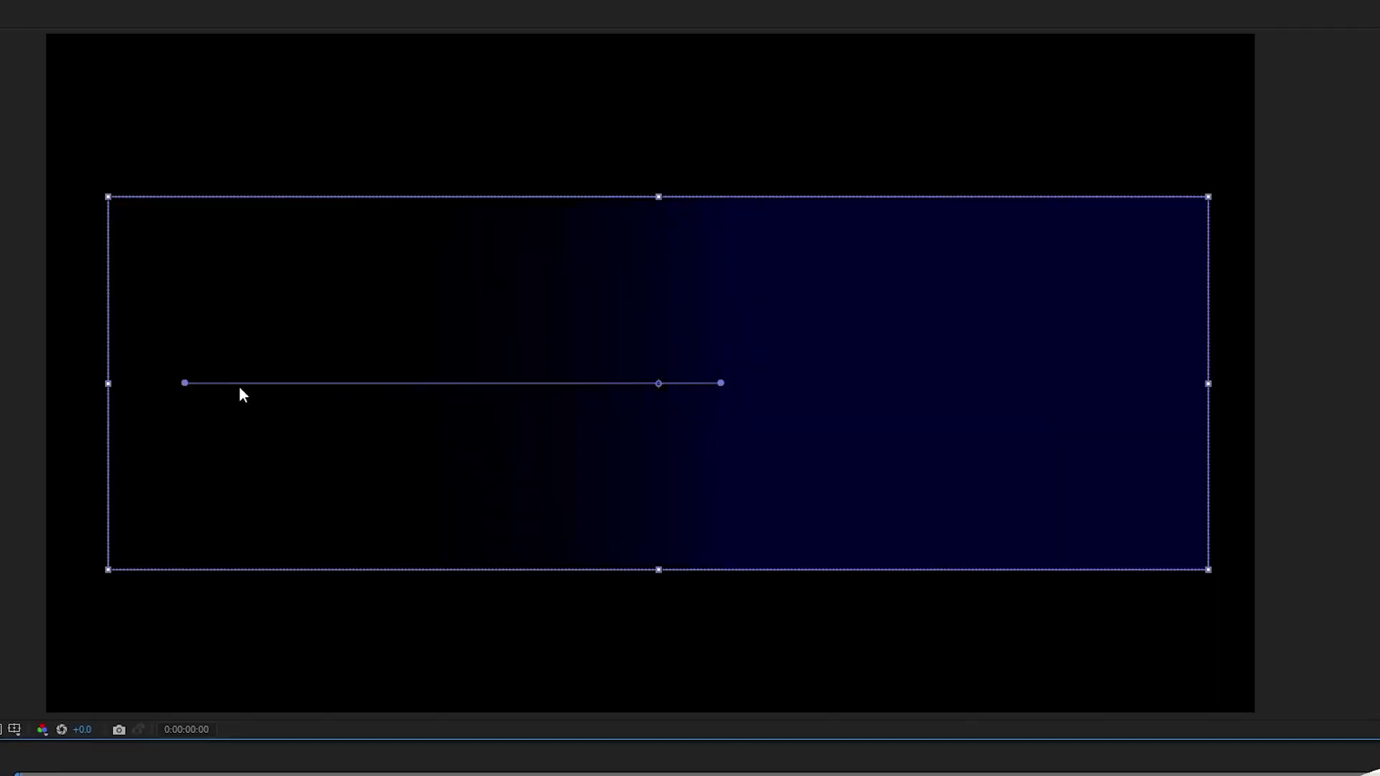
{"action": "left_click_drag", "start_coordinate": [729, 389], "coordinate": [1108, 389]}
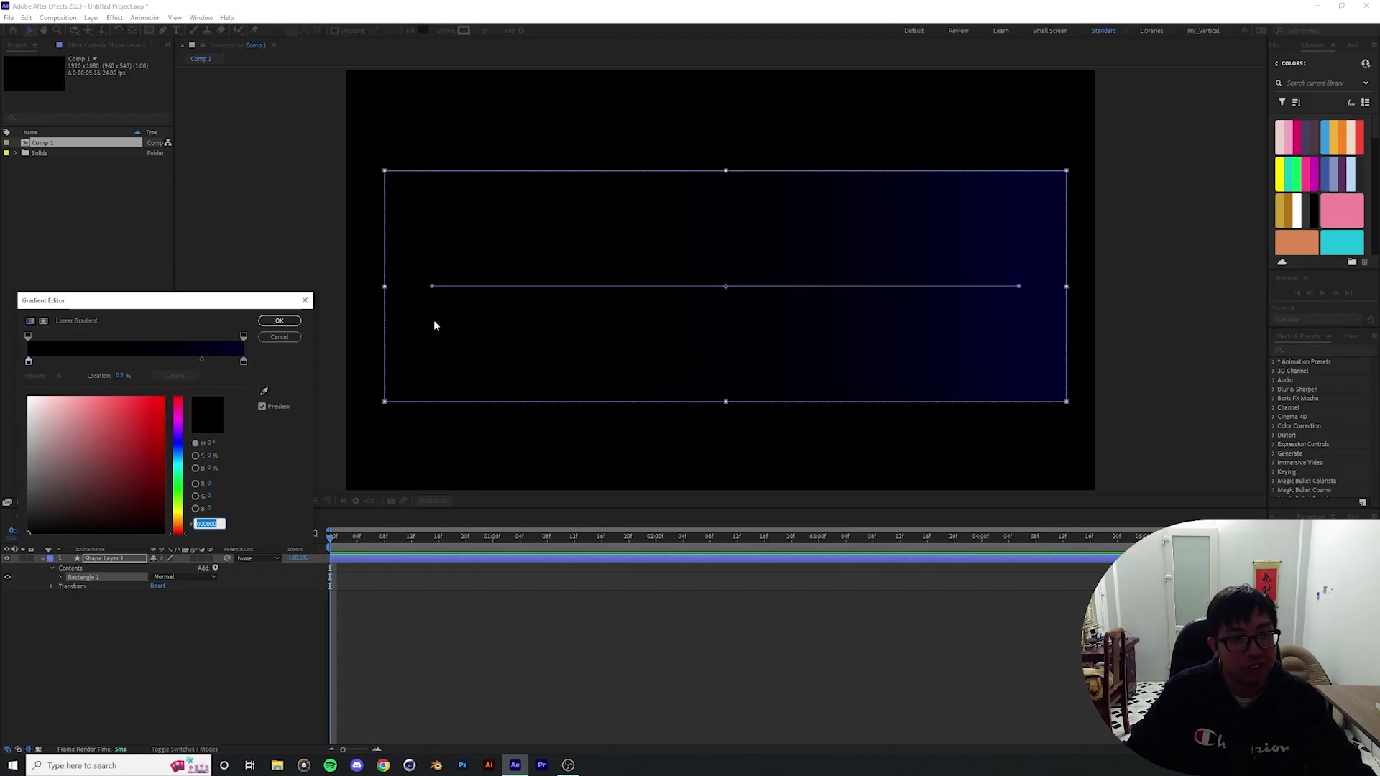
{"action": "left_click", "coordinate": [280, 340]}
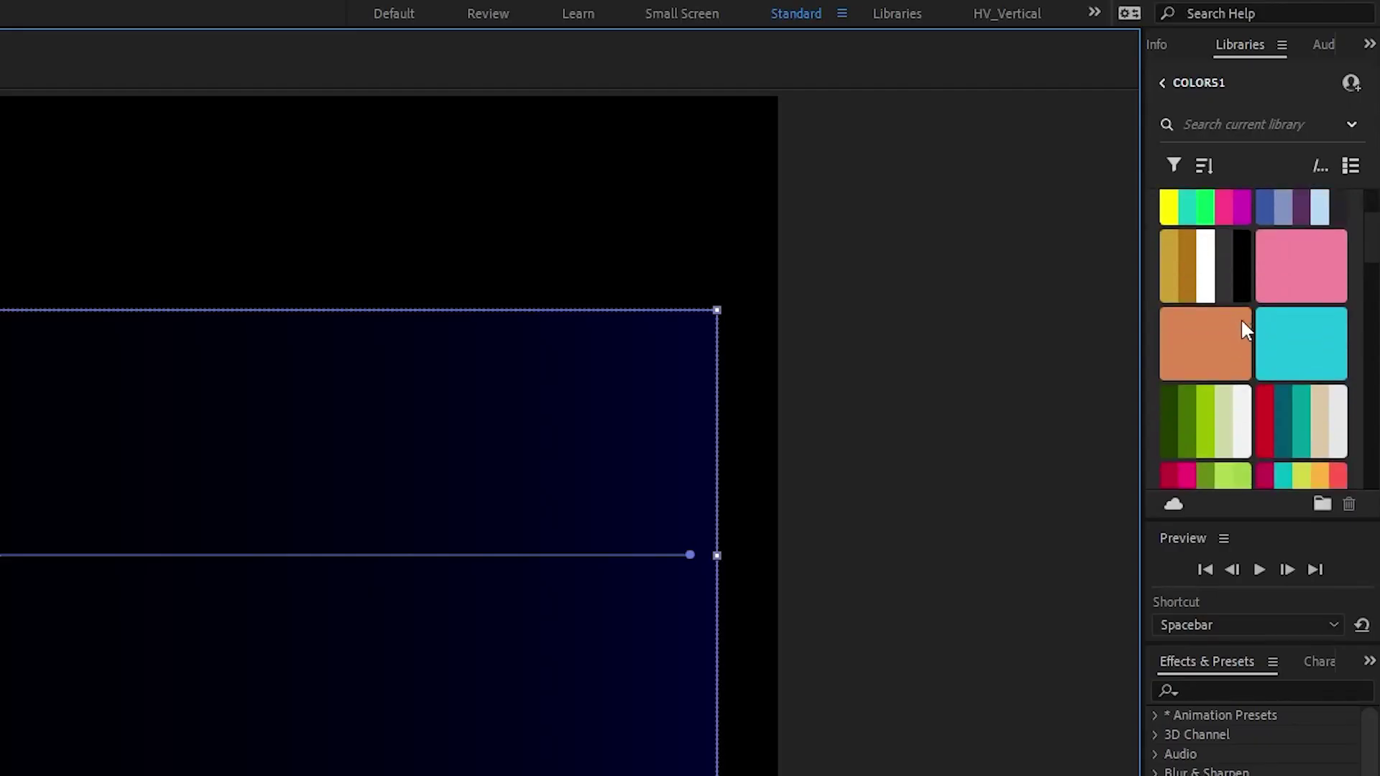
{"action": "scroll", "coordinate": [1221, 286], "scroll_direction": "down", "scroll_amount": 2}
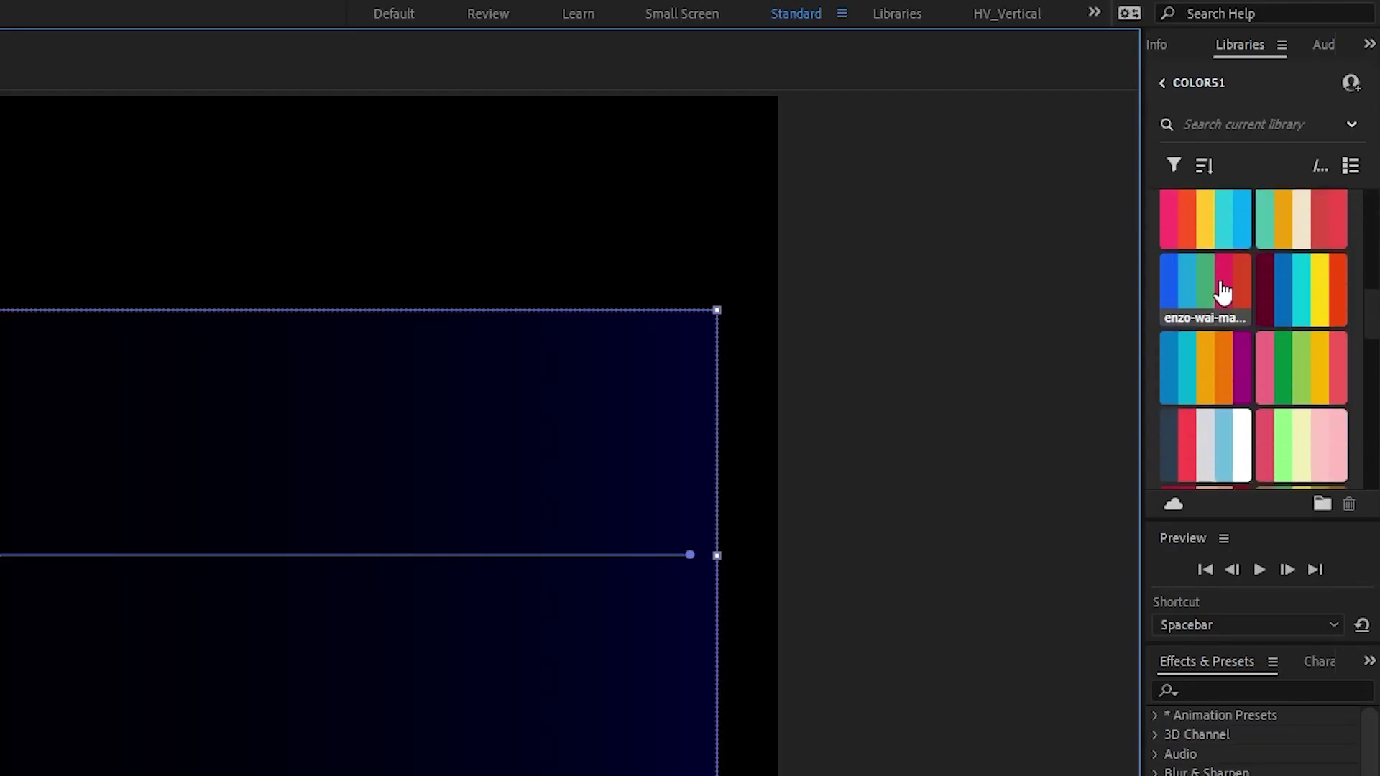
{"action": "scroll", "coordinate": [1229, 276], "scroll_direction": "down", "scroll_amount": 2}
{"action": "scroll", "coordinate": [1222, 268], "scroll_direction": "down", "scroll_amount": 3}
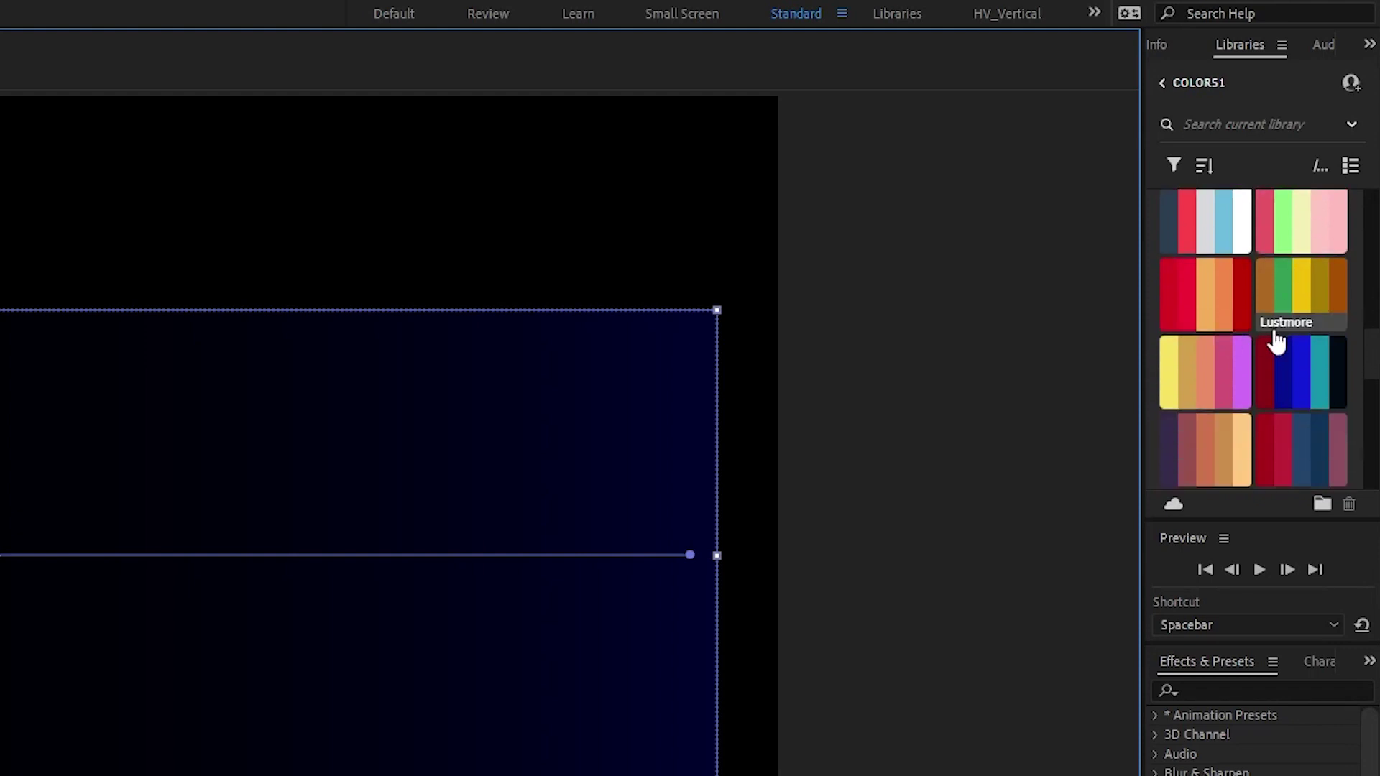
{"action": "scroll", "coordinate": [1265, 334], "scroll_direction": "down", "scroll_amount": 3}
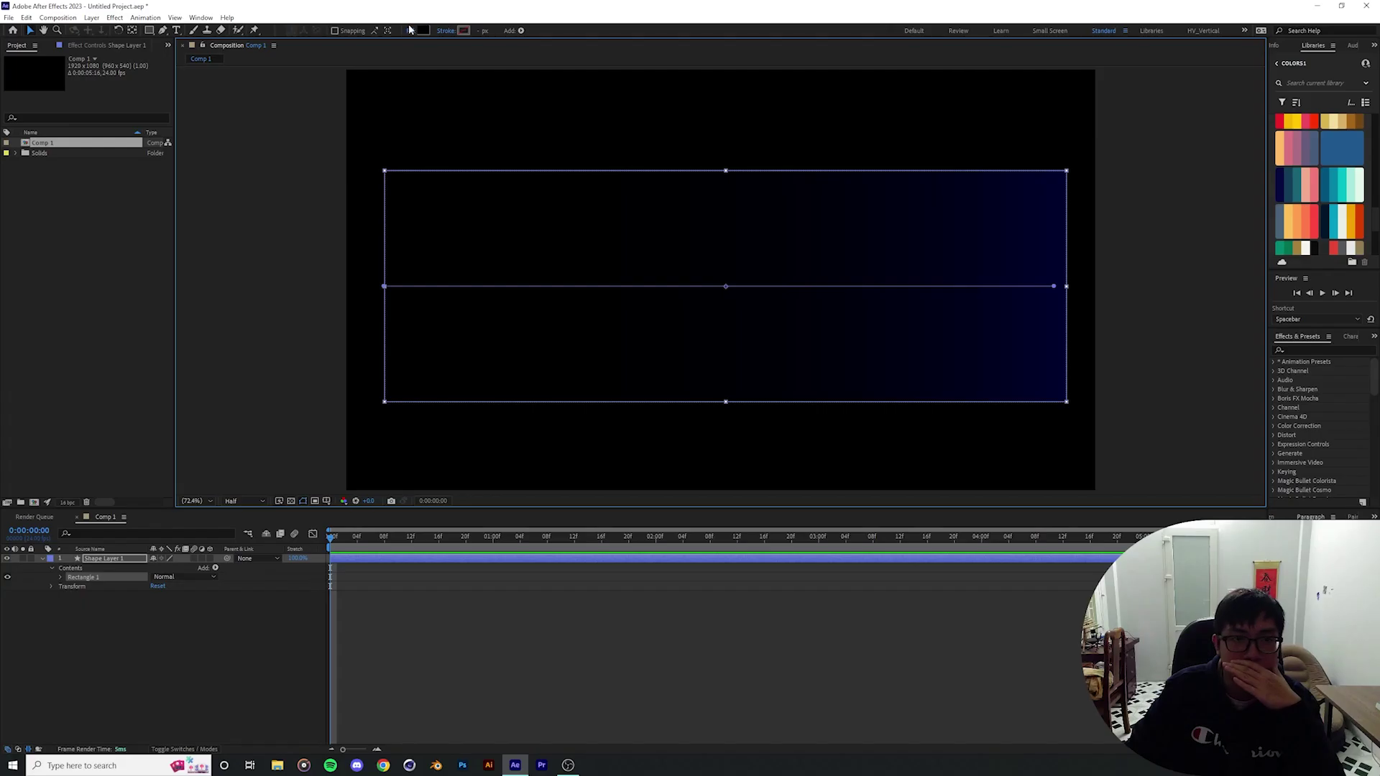
Recolour the gradient with navy, teal and salmon stops and a pink right end.
{"action": "left_click", "coordinate": [423, 31]}
{"action": "left_click", "coordinate": [264, 391]}
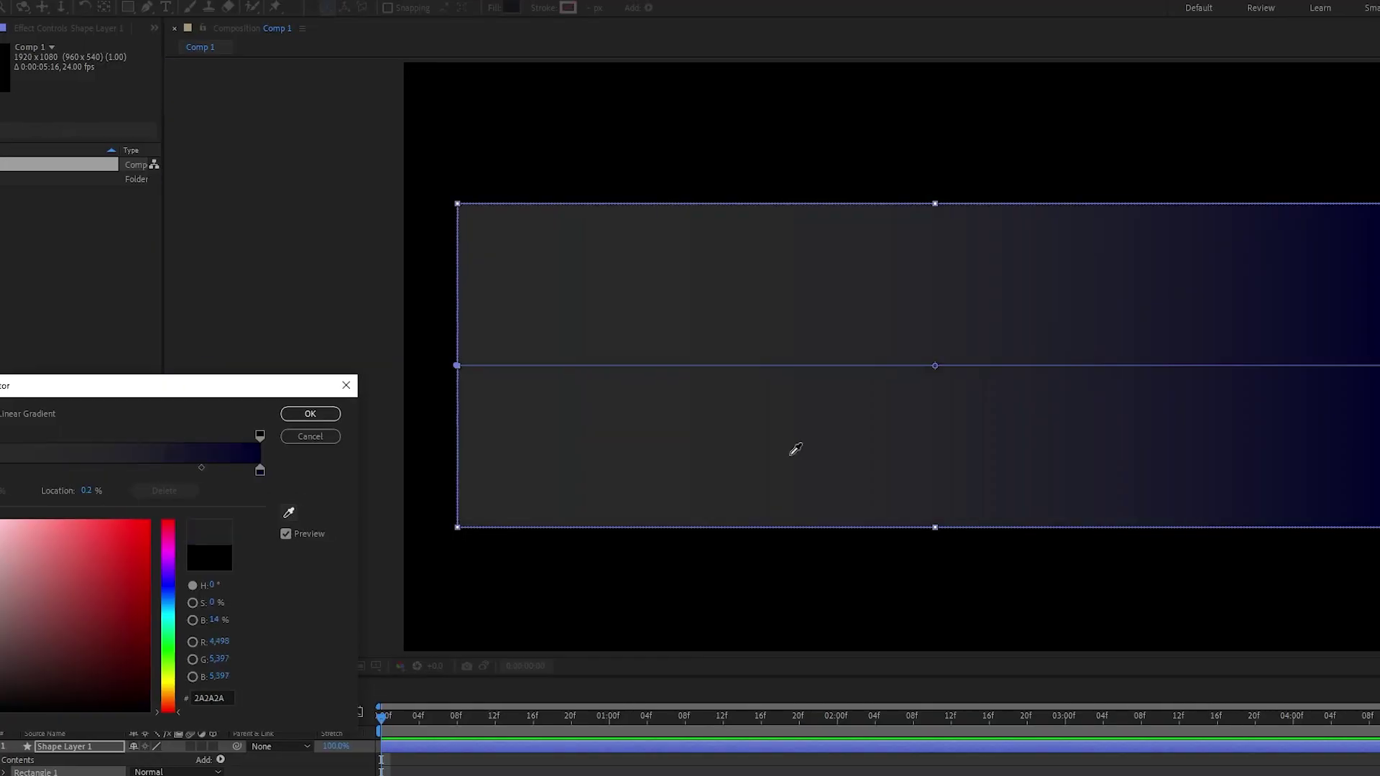
{"action": "left_click", "coordinate": [1279, 184]}
{"action": "left_click", "coordinate": [65, 361]}
{"action": "left_click", "coordinate": [234, 513]}
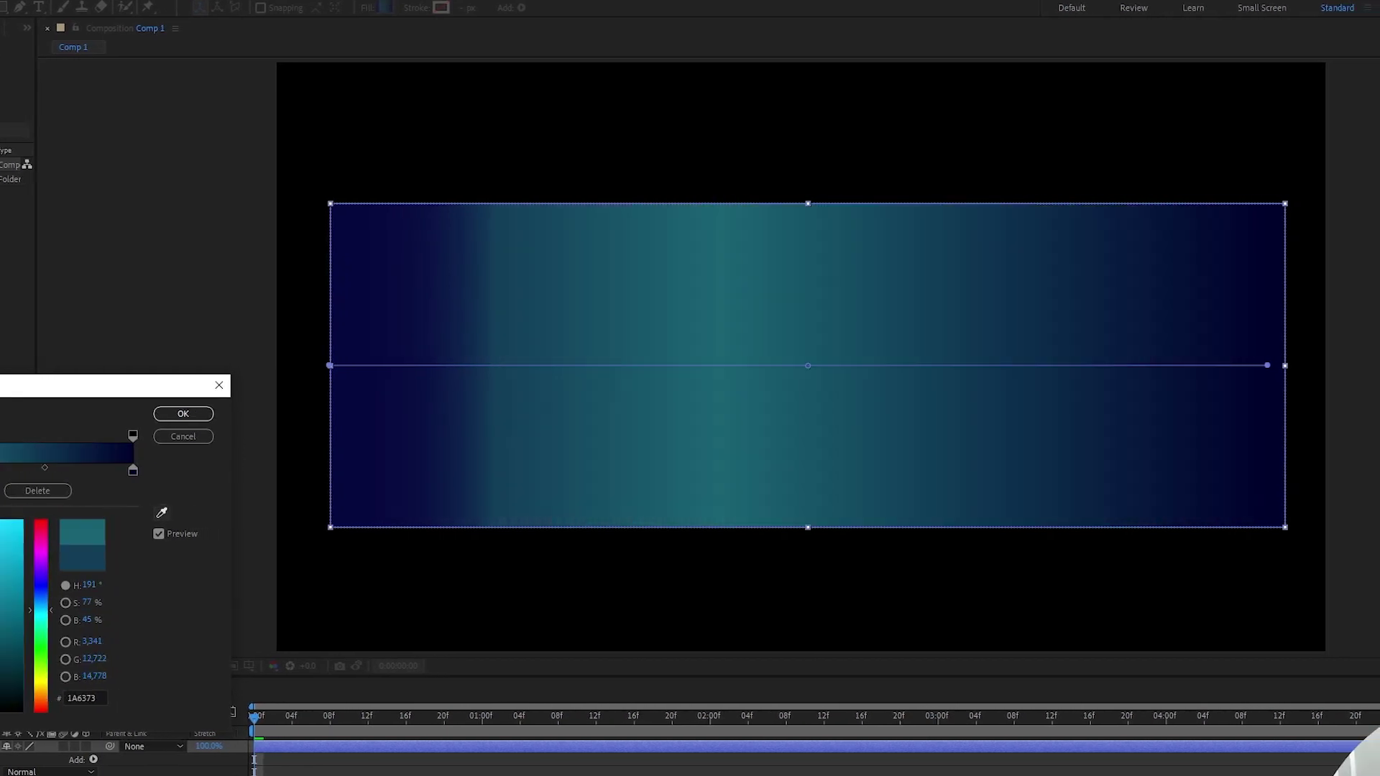
{"action": "left_click", "coordinate": [30, 471]}
{"action": "left_click", "coordinate": [162, 514]}
{"action": "left_click", "coordinate": [133, 471]}
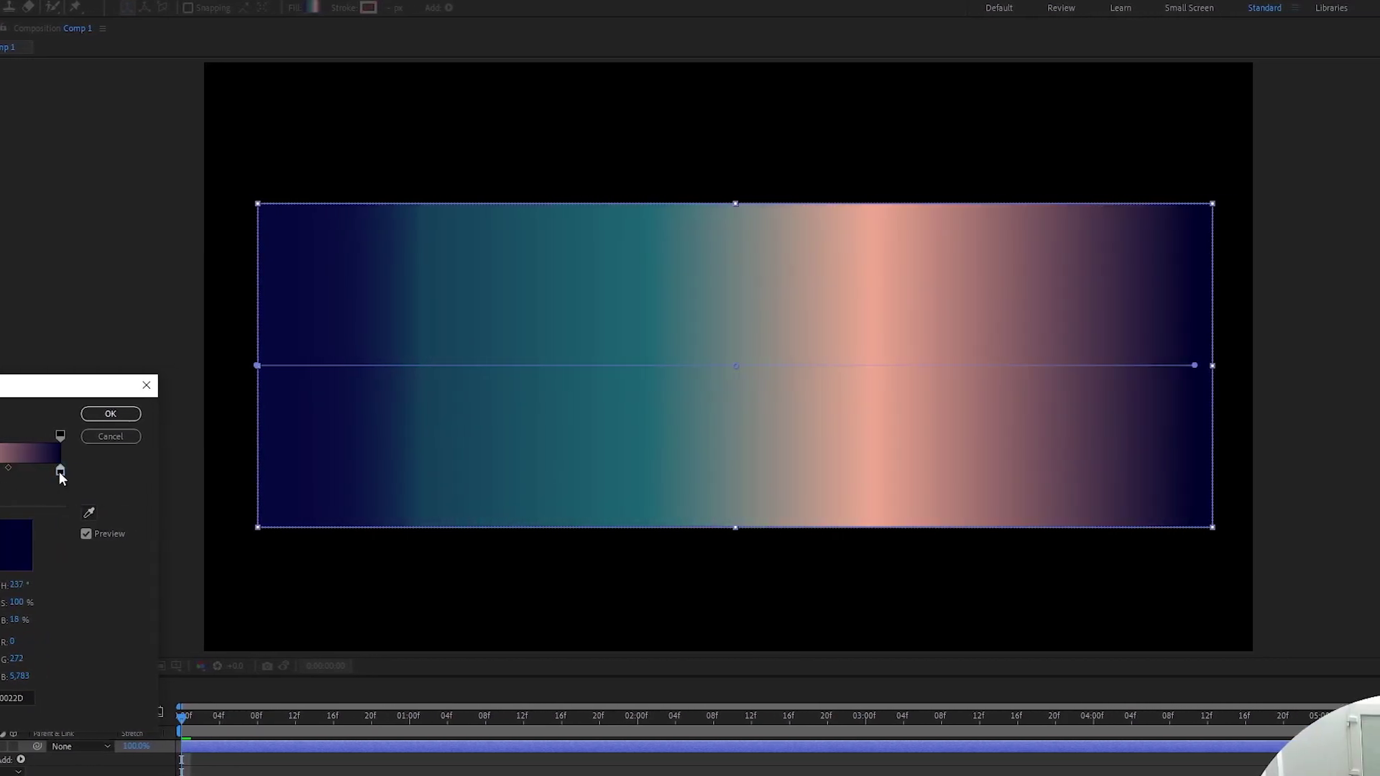
{"action": "left_click", "coordinate": [89, 513]}
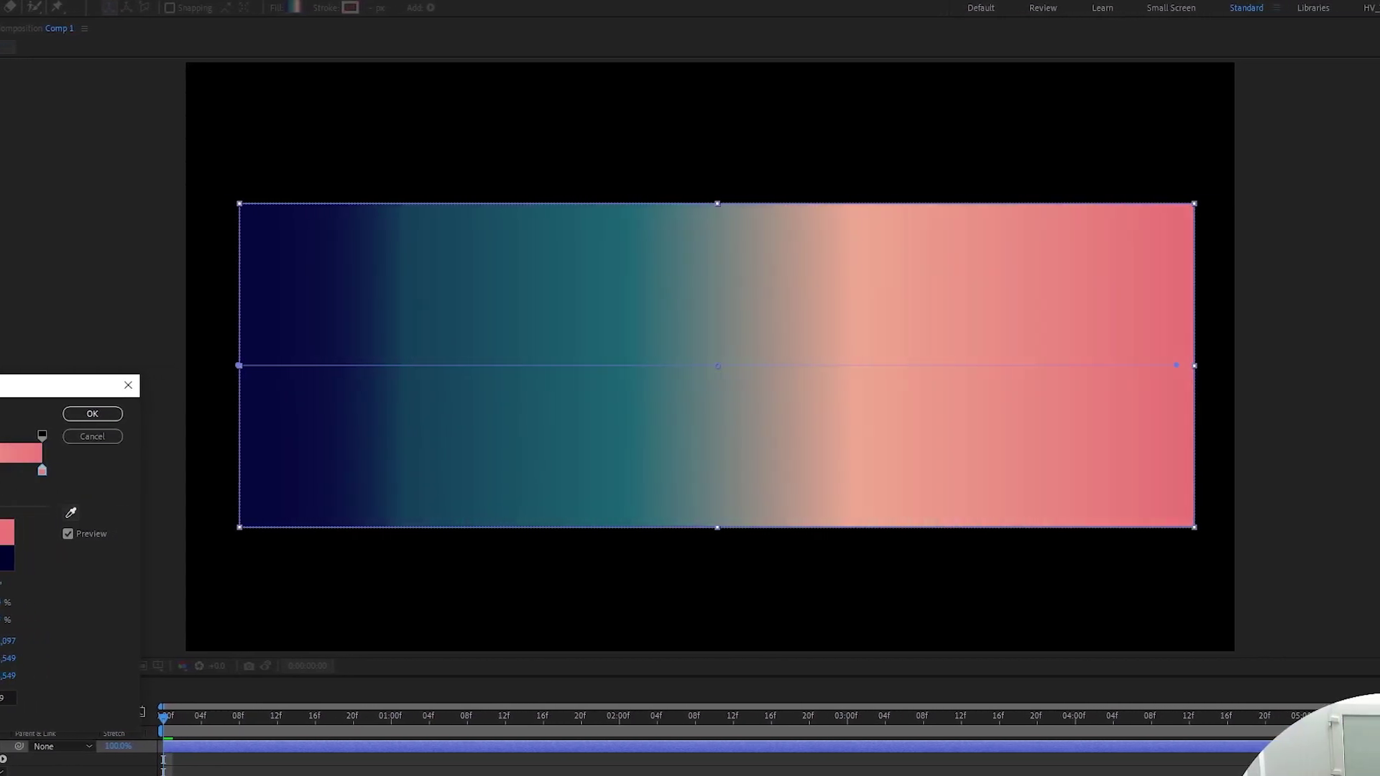
{"action": "left_click", "coordinate": [1314, 185]}
{"action": "left_click_drag", "start_coordinate": [179, 363], "coordinate": [73, 366]}
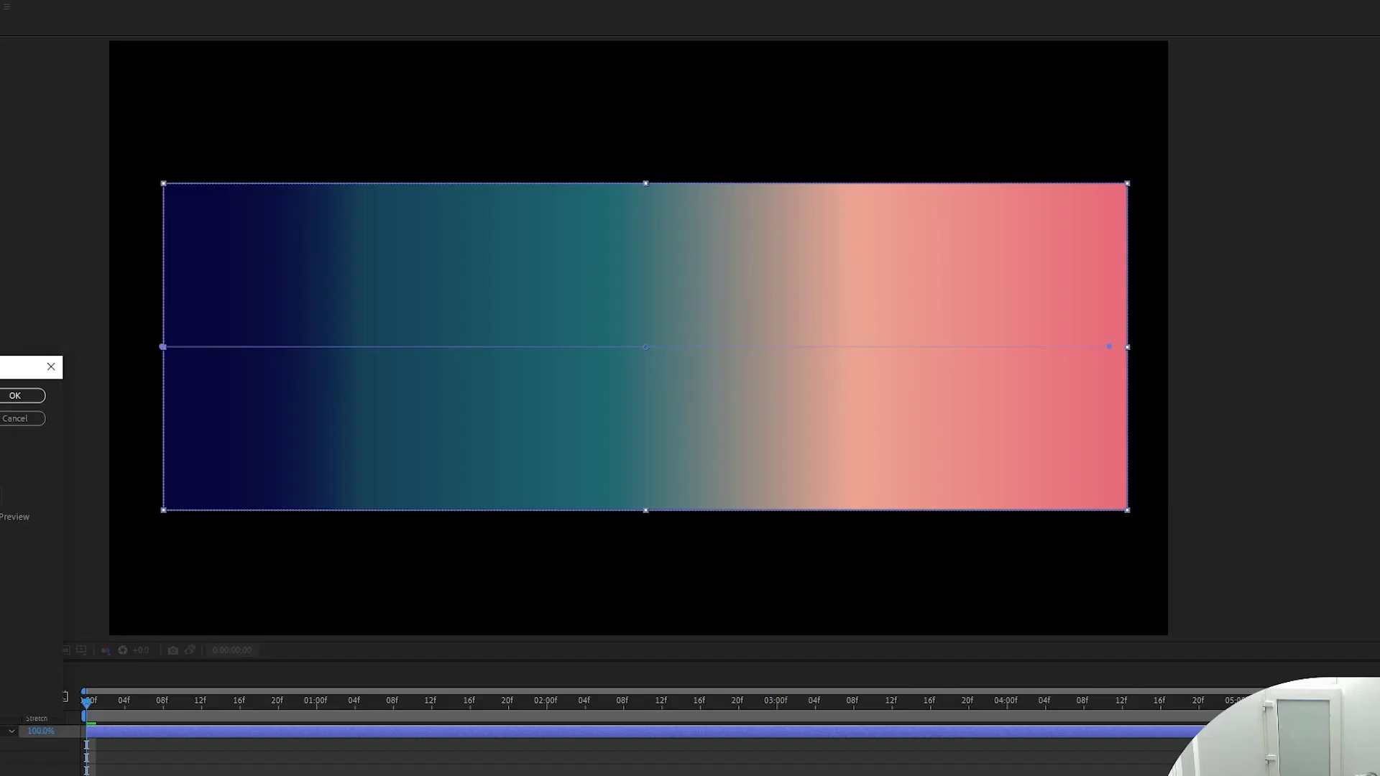
Add a grey-blue stop at 34.3%, adjust the midpoints, and move salmon to 75.5%.
{"action": "left_click_drag", "start_coordinate": [221, 431], "coordinate": [309, 431]}
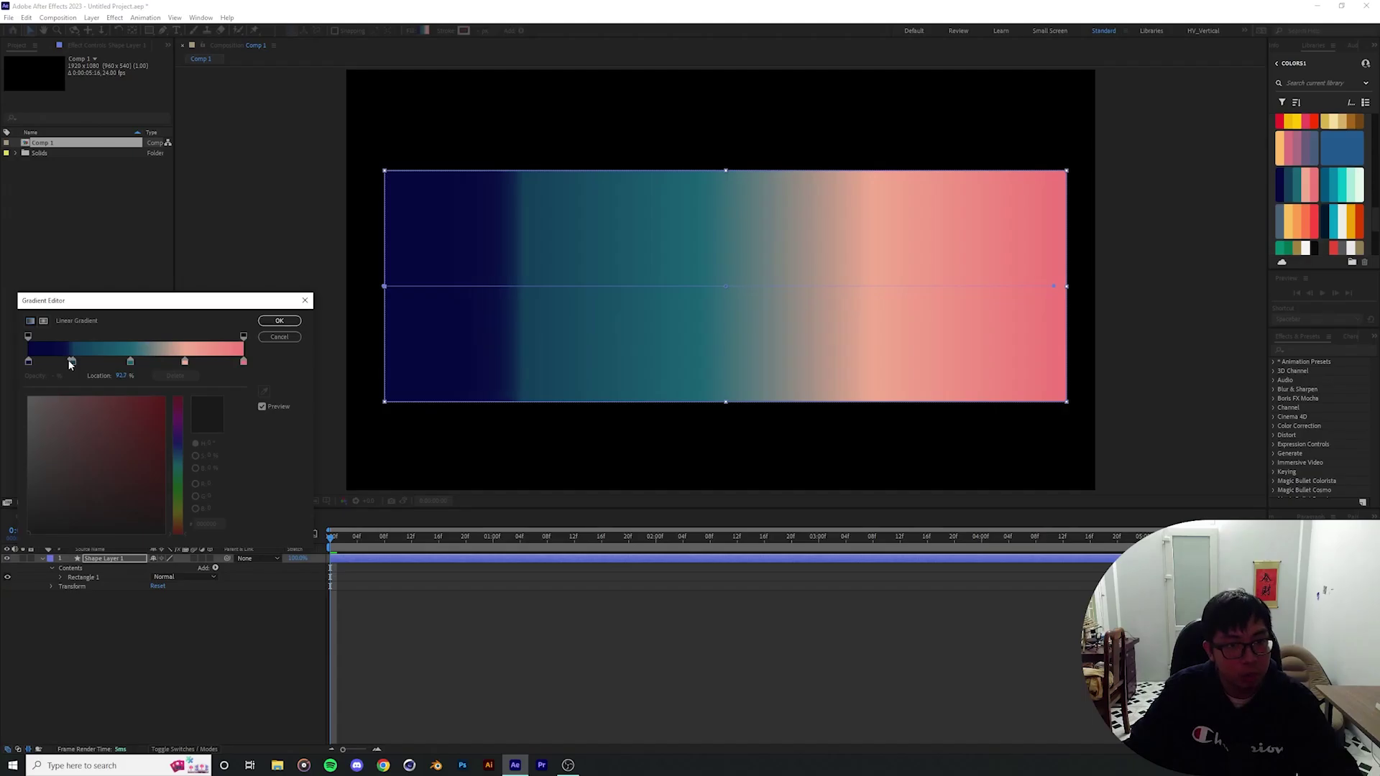
{"action": "left_click_drag", "start_coordinate": [136, 301], "coordinate": [685, 355]}
{"action": "left_click", "coordinate": [679, 416]}
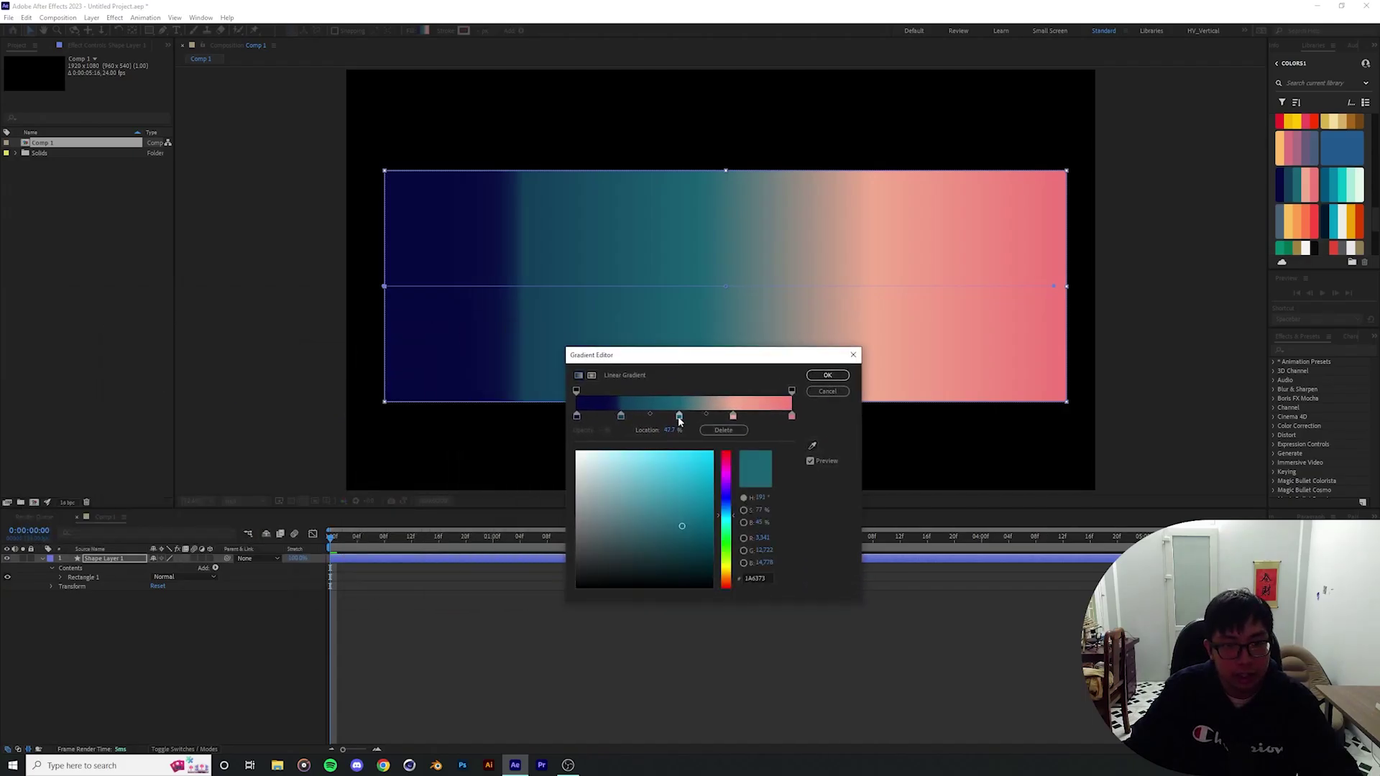
{"action": "left_click", "coordinate": [638, 416]}
{"action": "left_click_drag", "start_coordinate": [639, 417], "coordinate": [643, 420]}
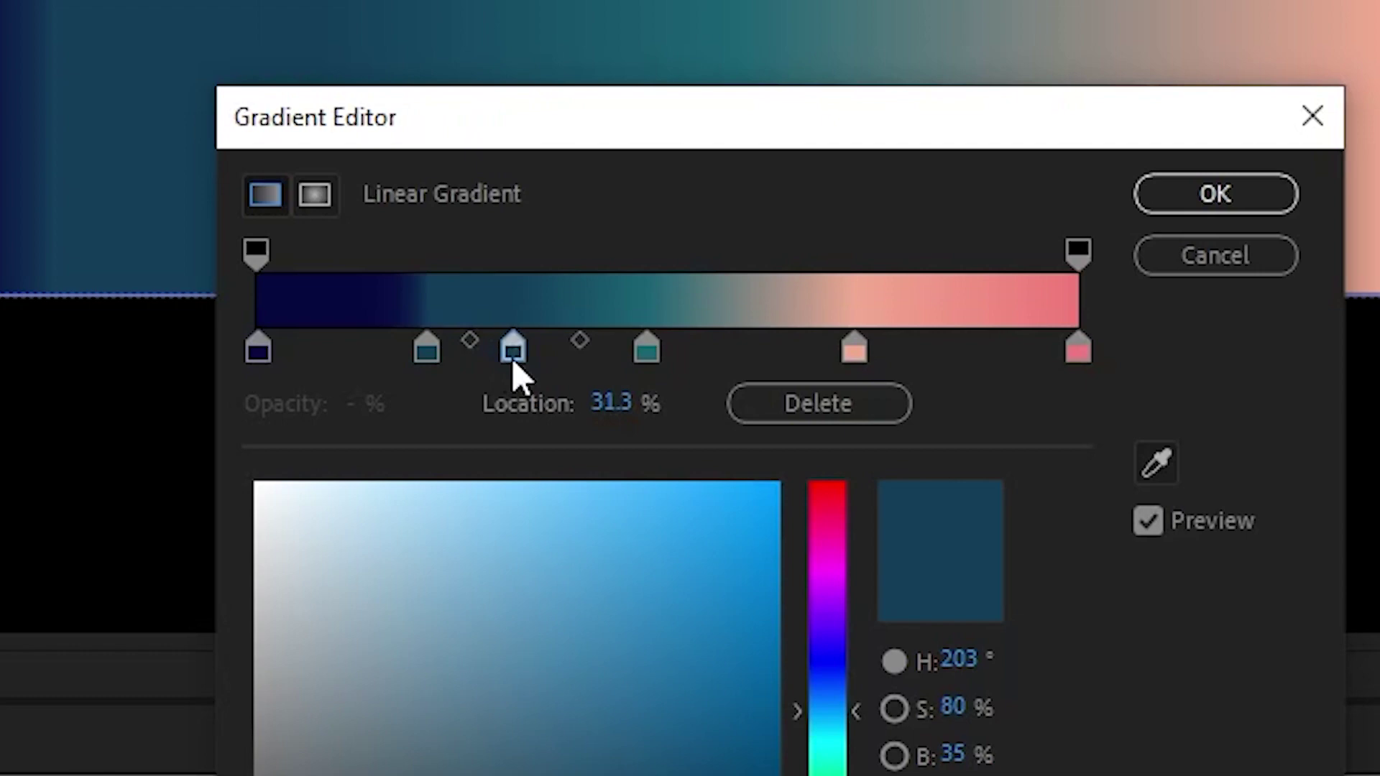
{"action": "left_click", "coordinate": [595, 520]}
{"action": "left_click", "coordinate": [579, 342]}
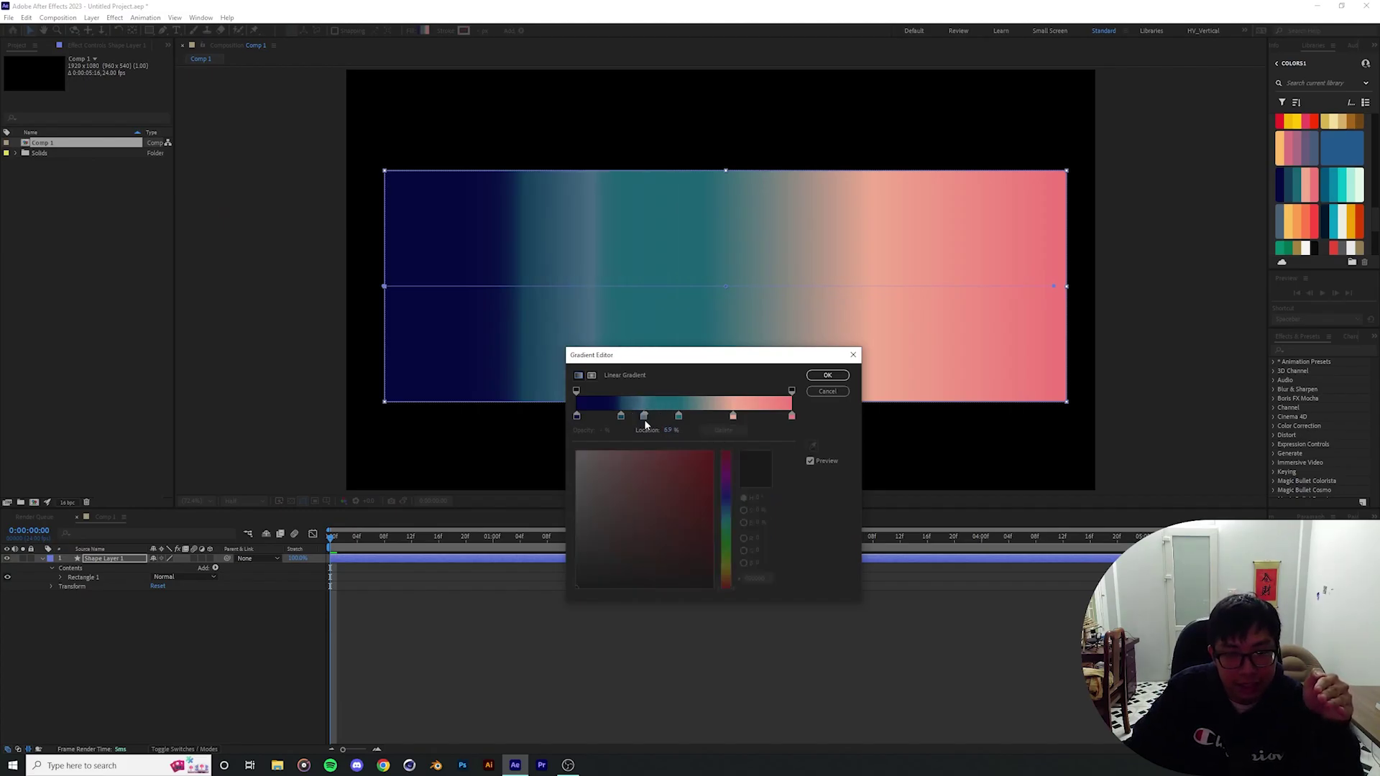
{"action": "left_click_drag", "start_coordinate": [643, 416], "coordinate": [642, 416]}
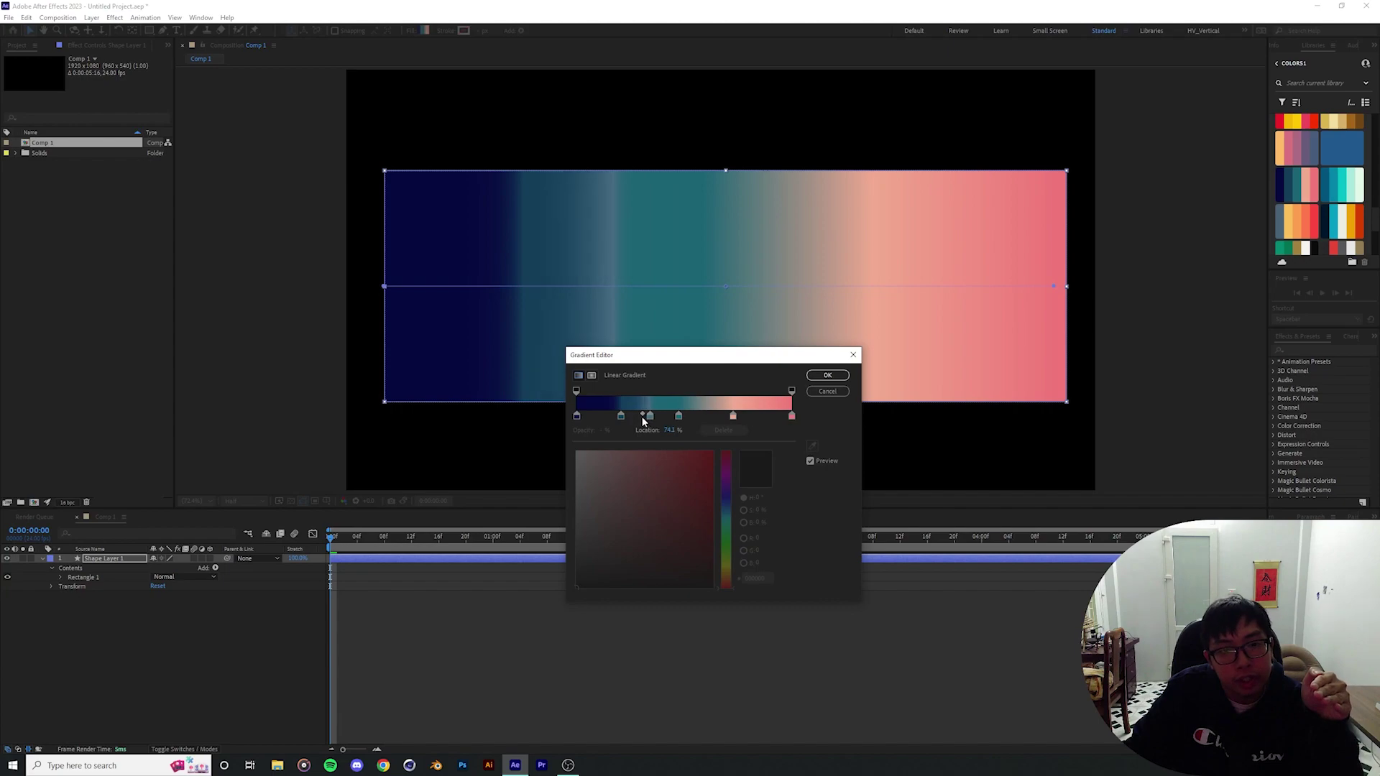
{"action": "left_click_drag", "start_coordinate": [649, 492], "coordinate": [654, 487]}
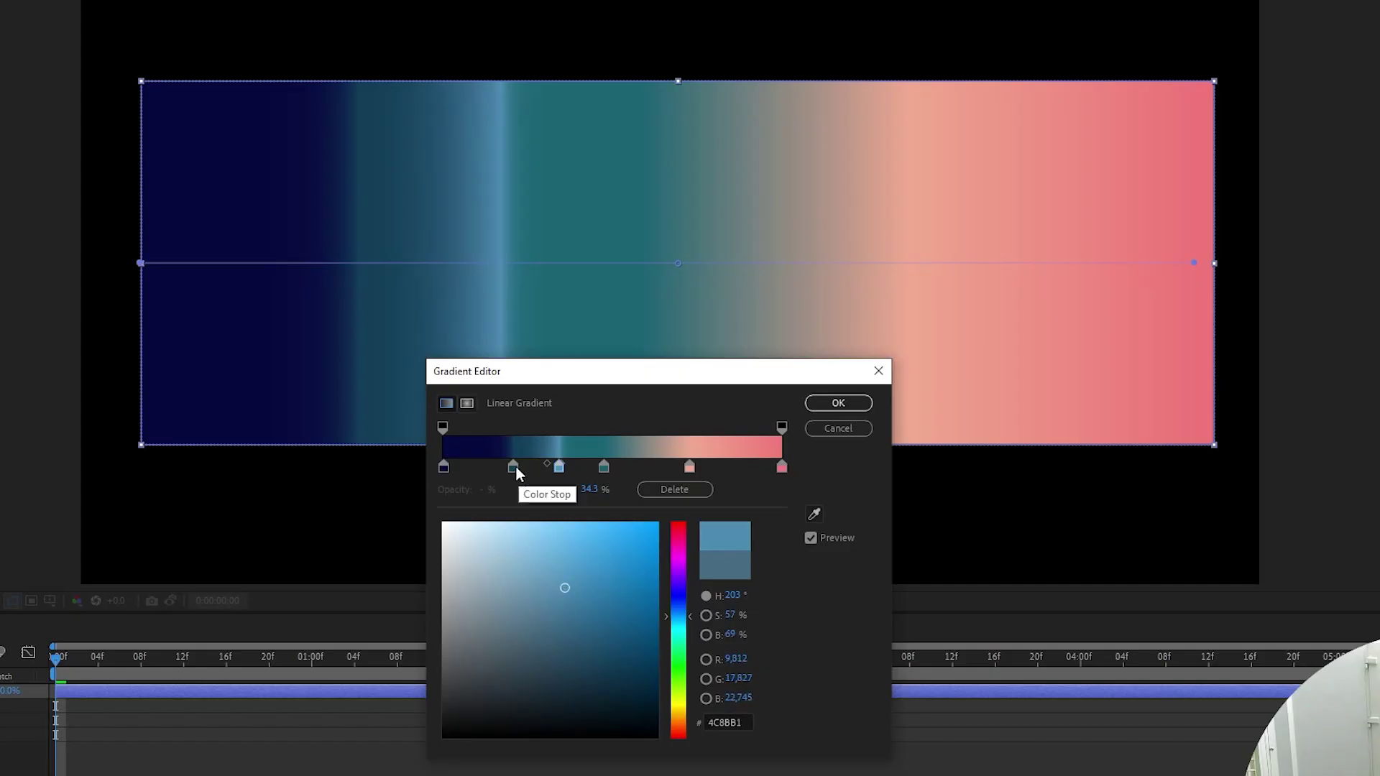
{"action": "left_click_drag", "start_coordinate": [516, 467], "coordinate": [549, 466]}
{"action": "left_click", "coordinate": [493, 467]}
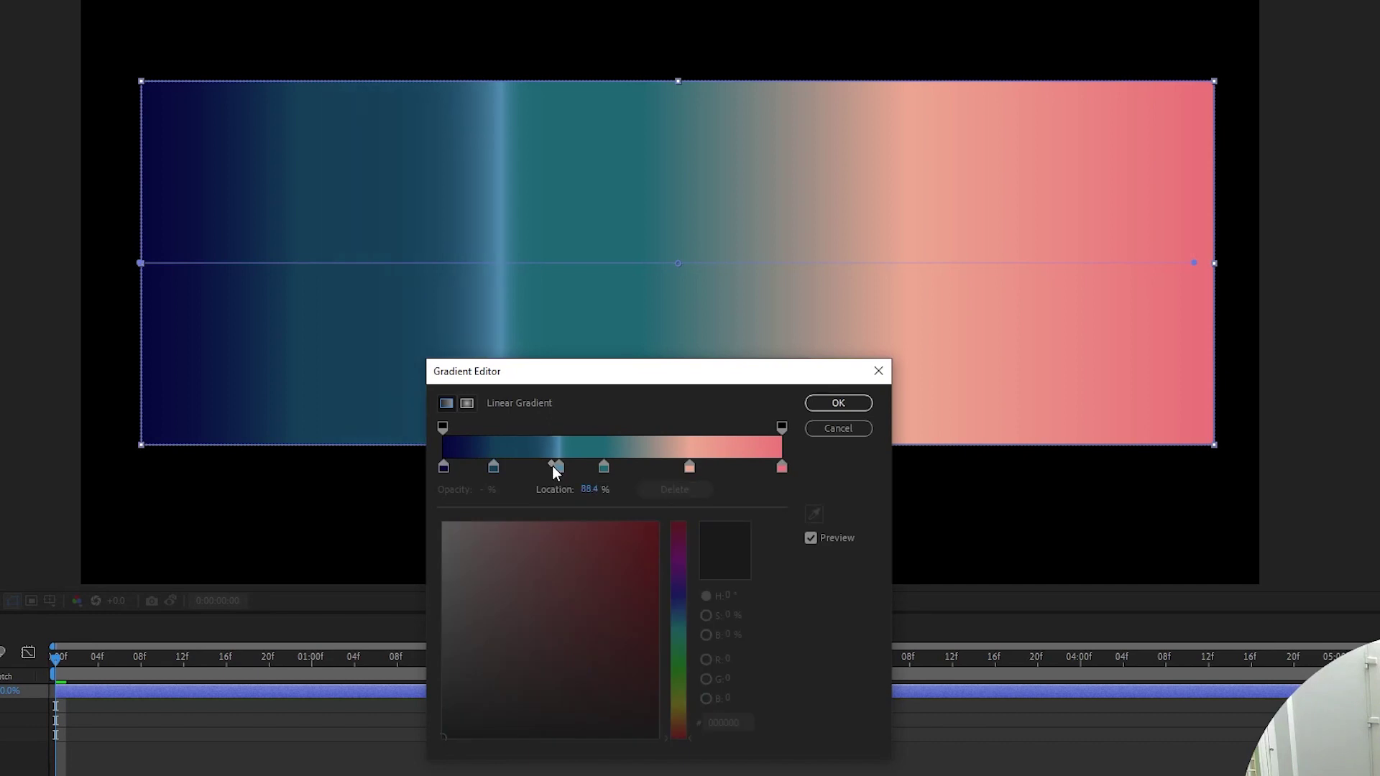
{"action": "left_click_drag", "start_coordinate": [690, 467], "coordinate": [657, 467]}
Add a saturated magenta-pink stop at 63.2%, tune its midpoints, and apply the gradient.
{"action": "left_click", "coordinate": [661, 469]}
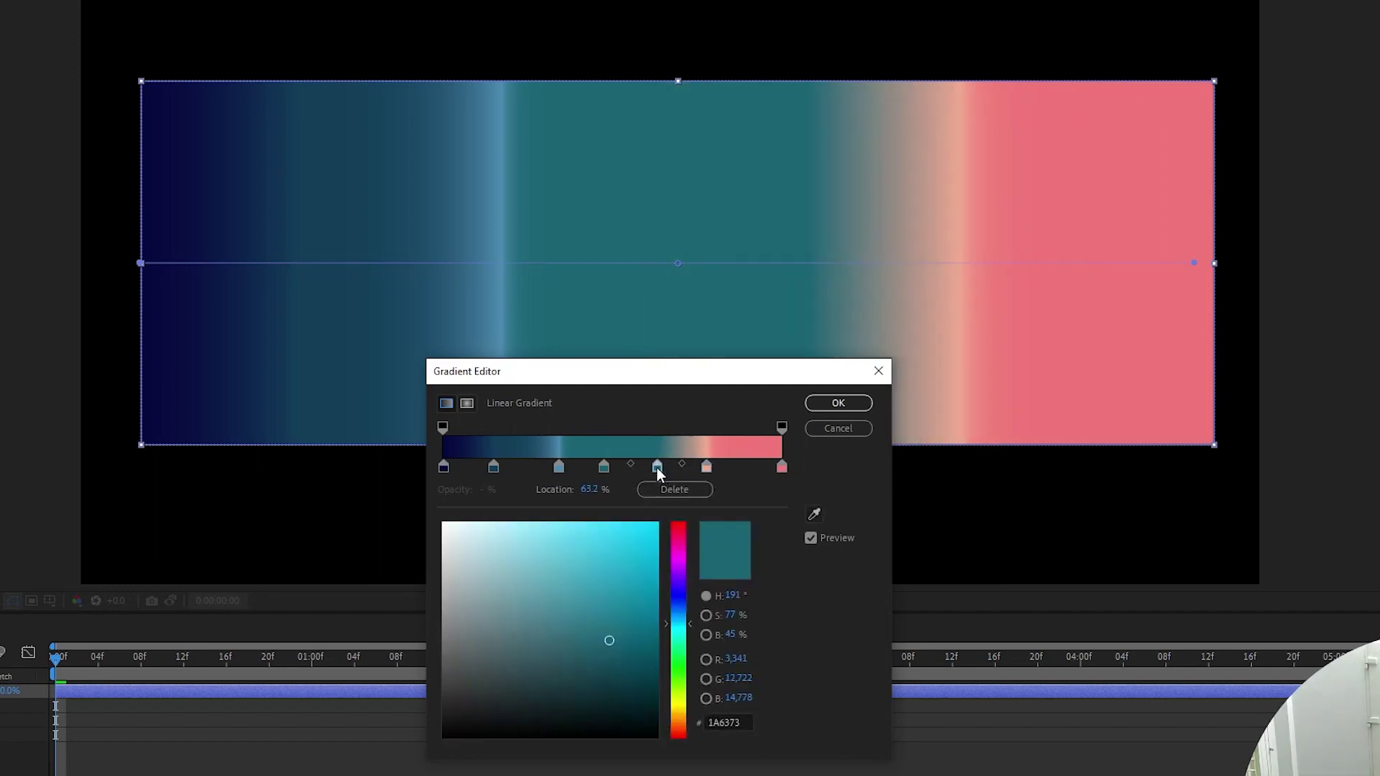
{"action": "left_click", "coordinate": [814, 513]}
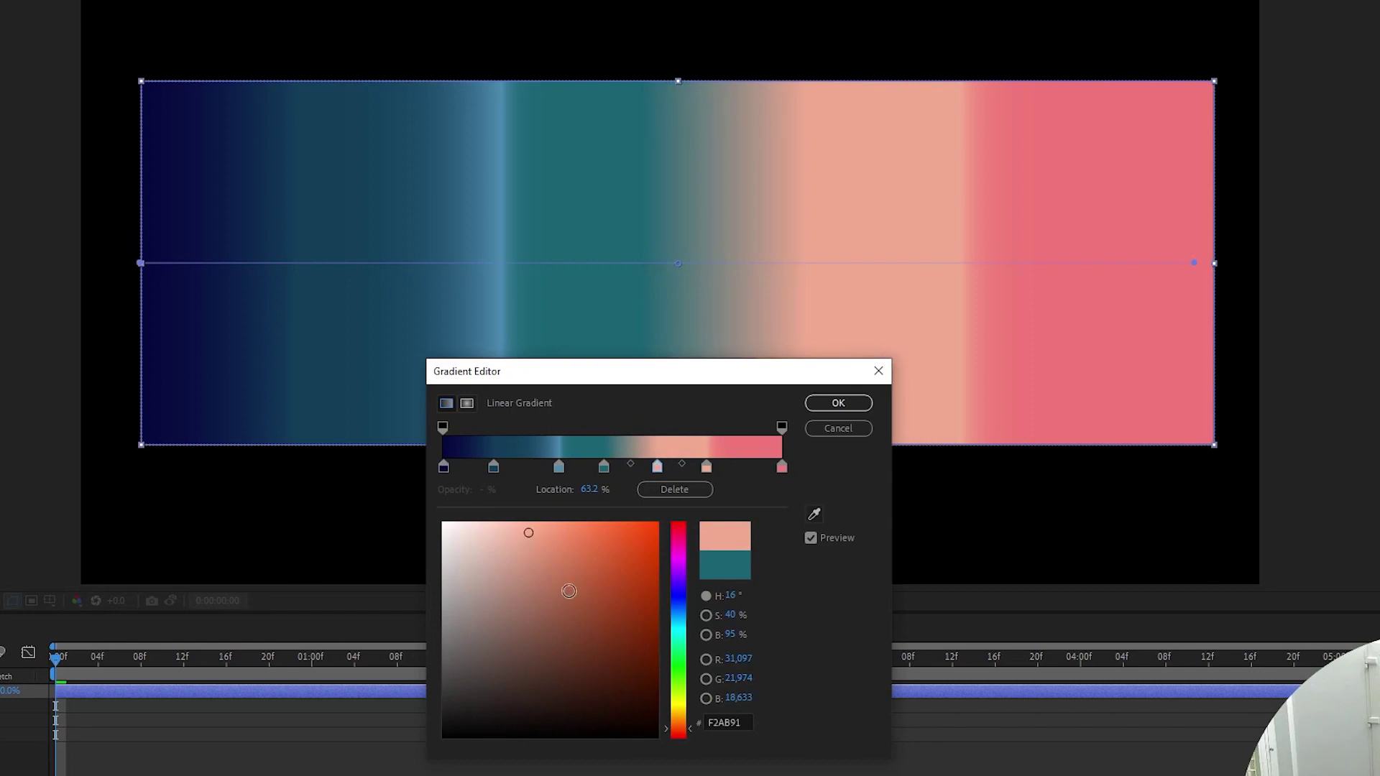
{"action": "mouse_move", "coordinate": [569, 591]}
{"action": "left_mouse_down"}
{"action": "mouse_move", "coordinate": [555, 558]}
{"action": "mouse_move", "coordinate": [585, 537]}
{"action": "left_mouse_up"}
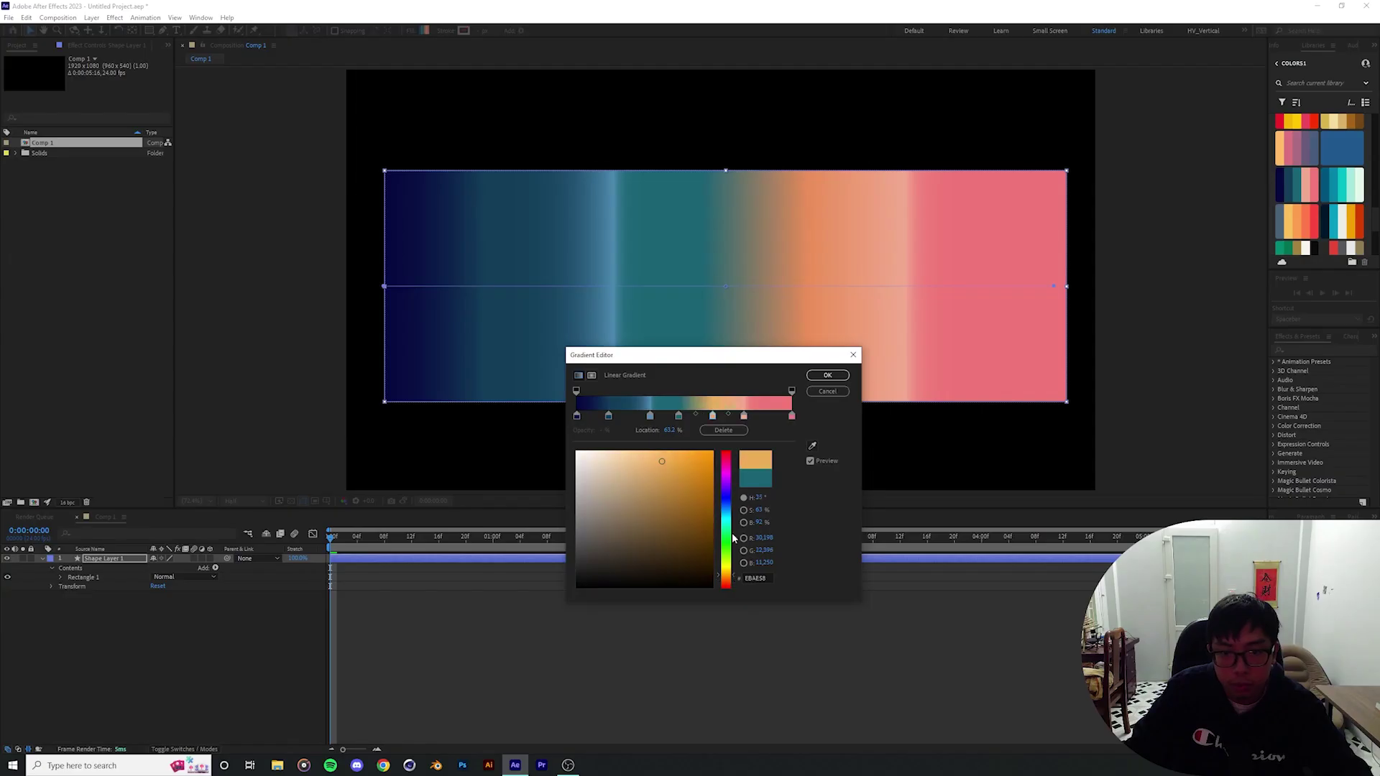
{"action": "left_click_drag", "start_coordinate": [681, 733], "coordinate": [684, 545]}
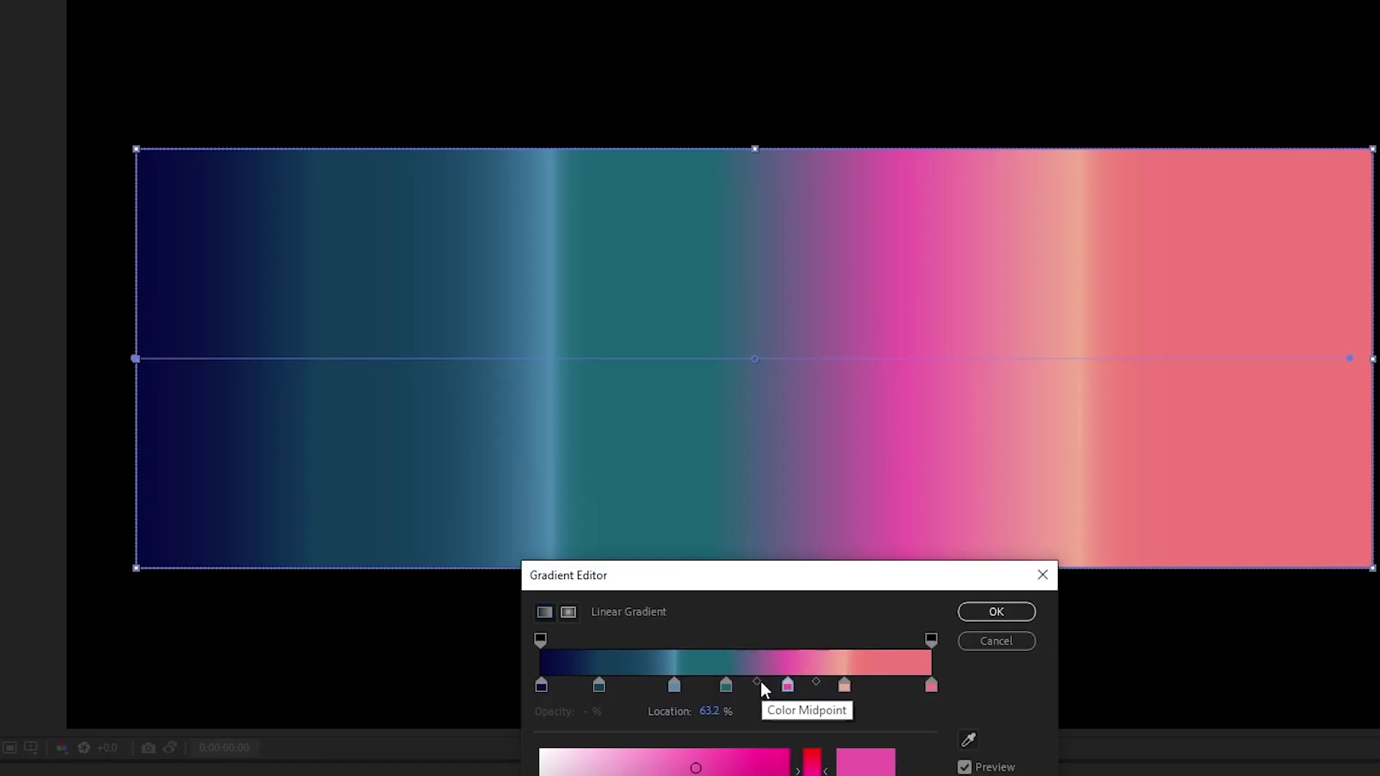
{"action": "left_click_drag", "start_coordinate": [757, 683], "coordinate": [754, 683]}
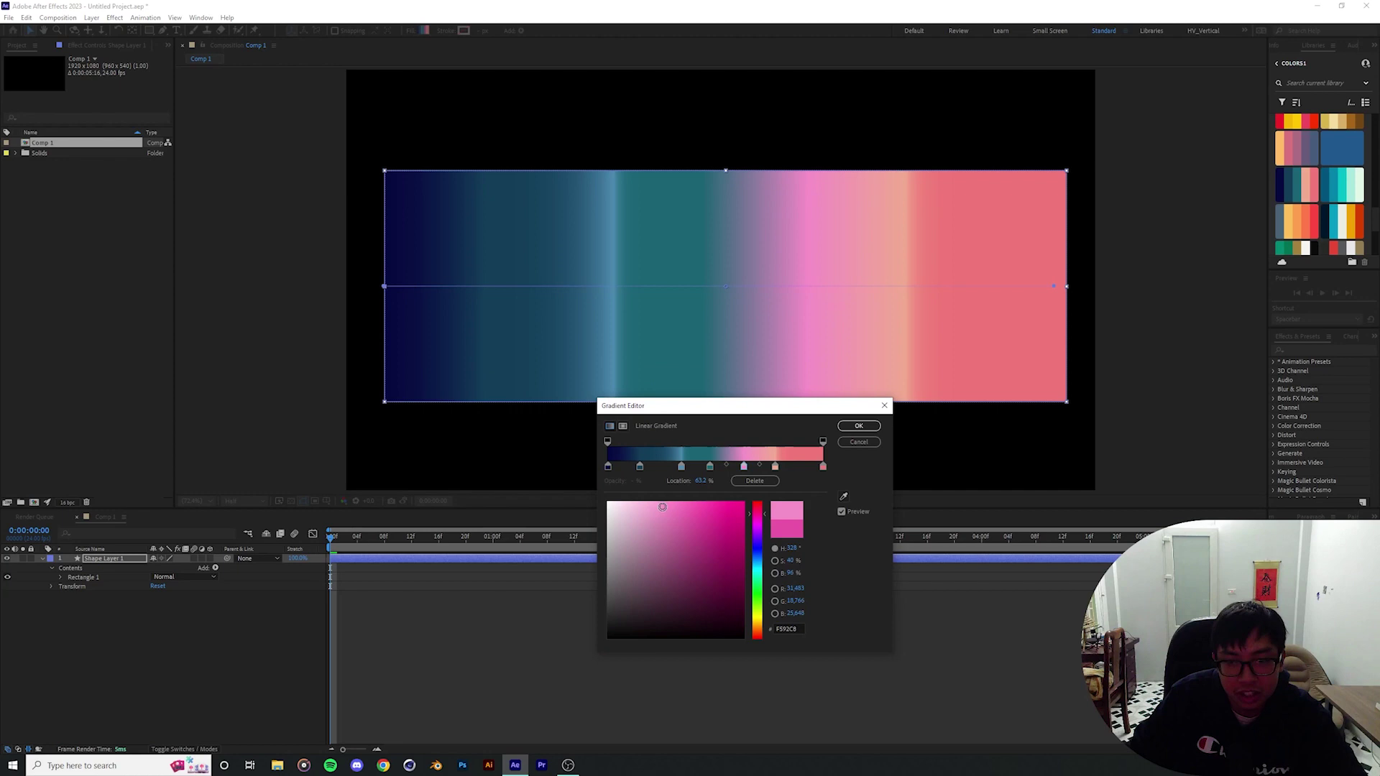
{"action": "left_click_drag", "start_coordinate": [662, 507], "coordinate": [684, 503]}
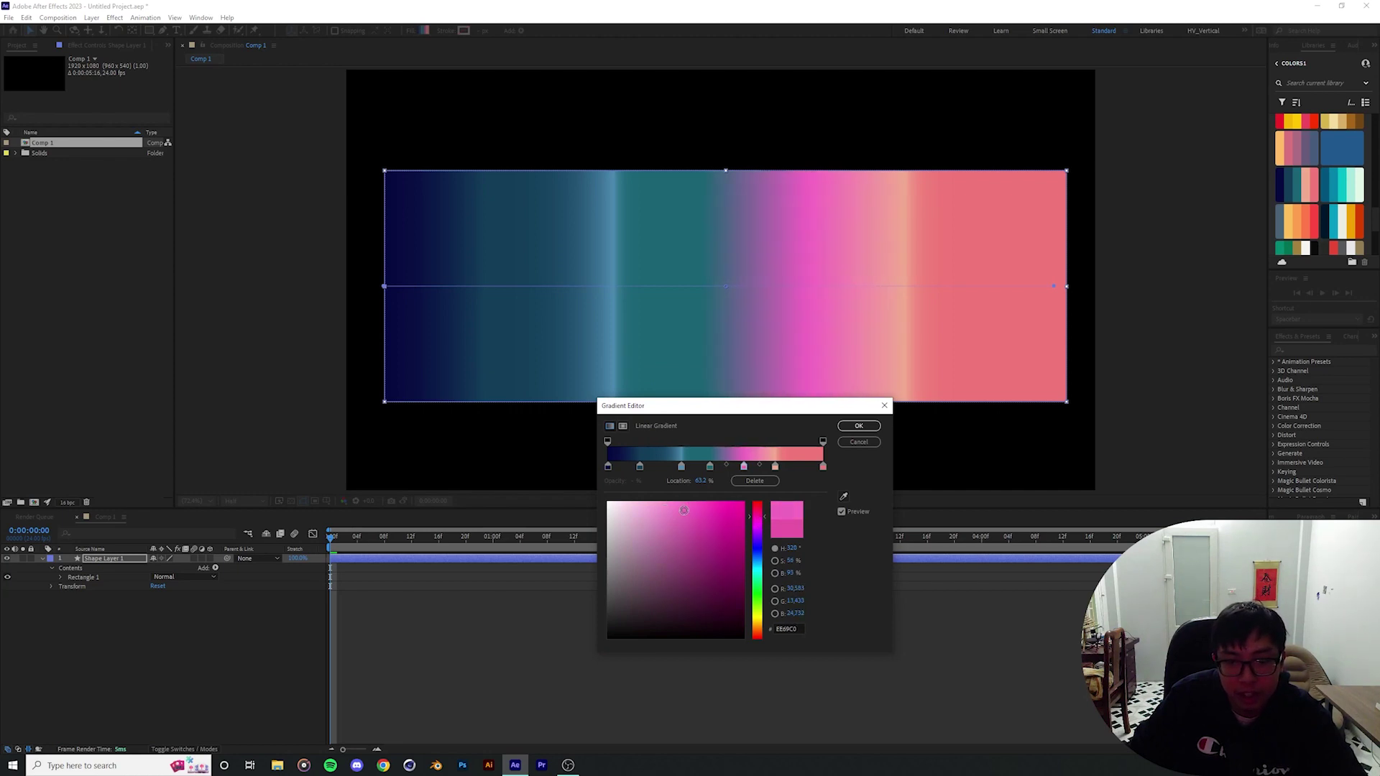
{"action": "left_click_drag", "start_coordinate": [683, 510], "coordinate": [685, 510]}
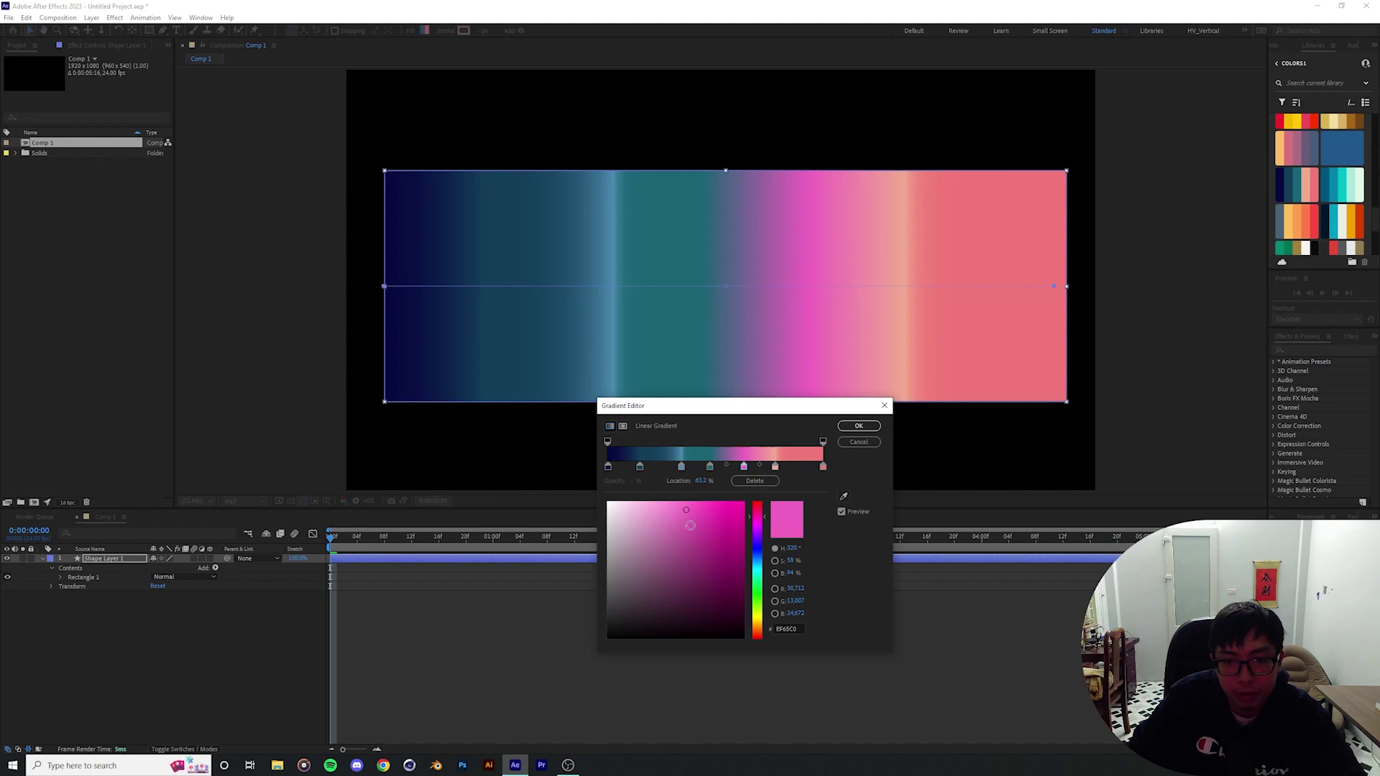
{"action": "left_click_drag", "start_coordinate": [726, 465], "coordinate": [738, 466]}
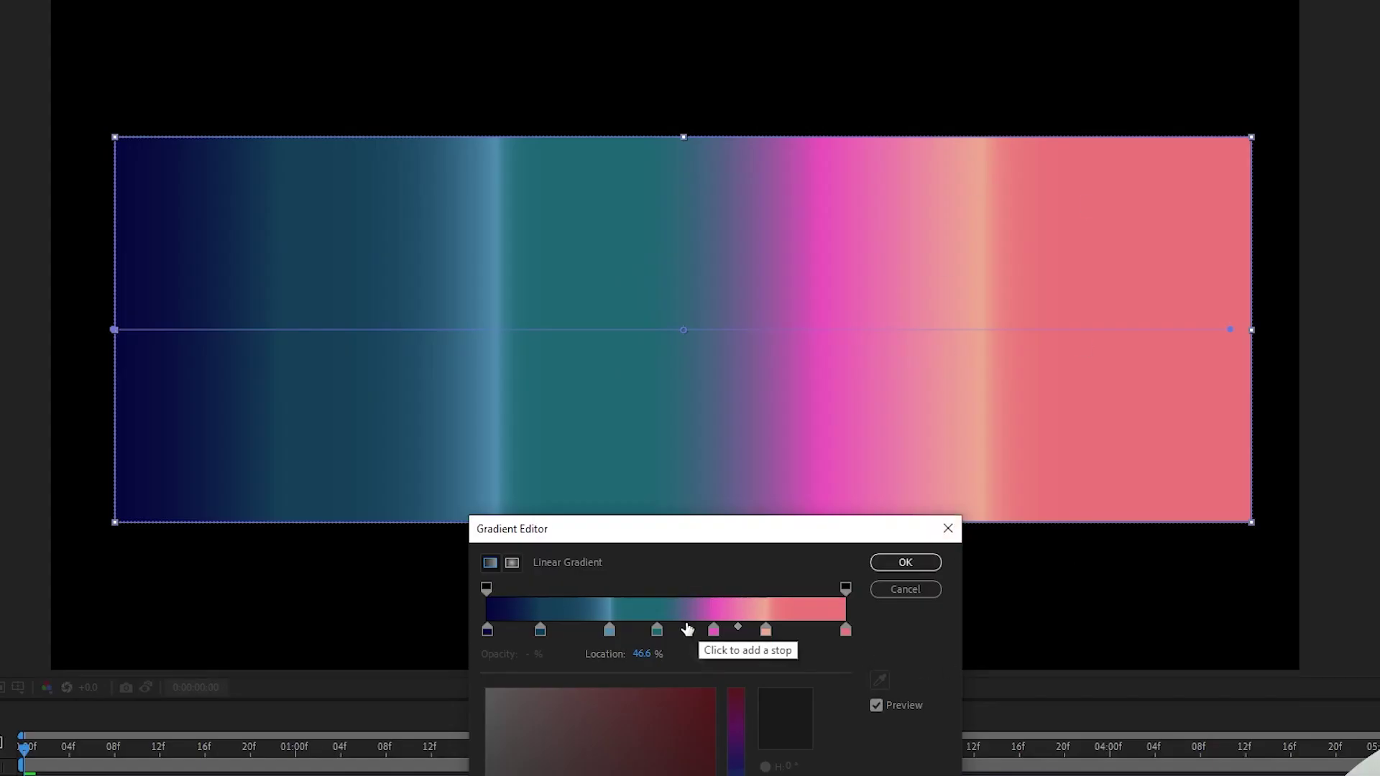
{"action": "left_click", "coordinate": [712, 633]}
{"action": "left_click_drag", "start_coordinate": [691, 626], "coordinate": [697, 632]}
{"action": "left_click", "coordinate": [905, 562]}
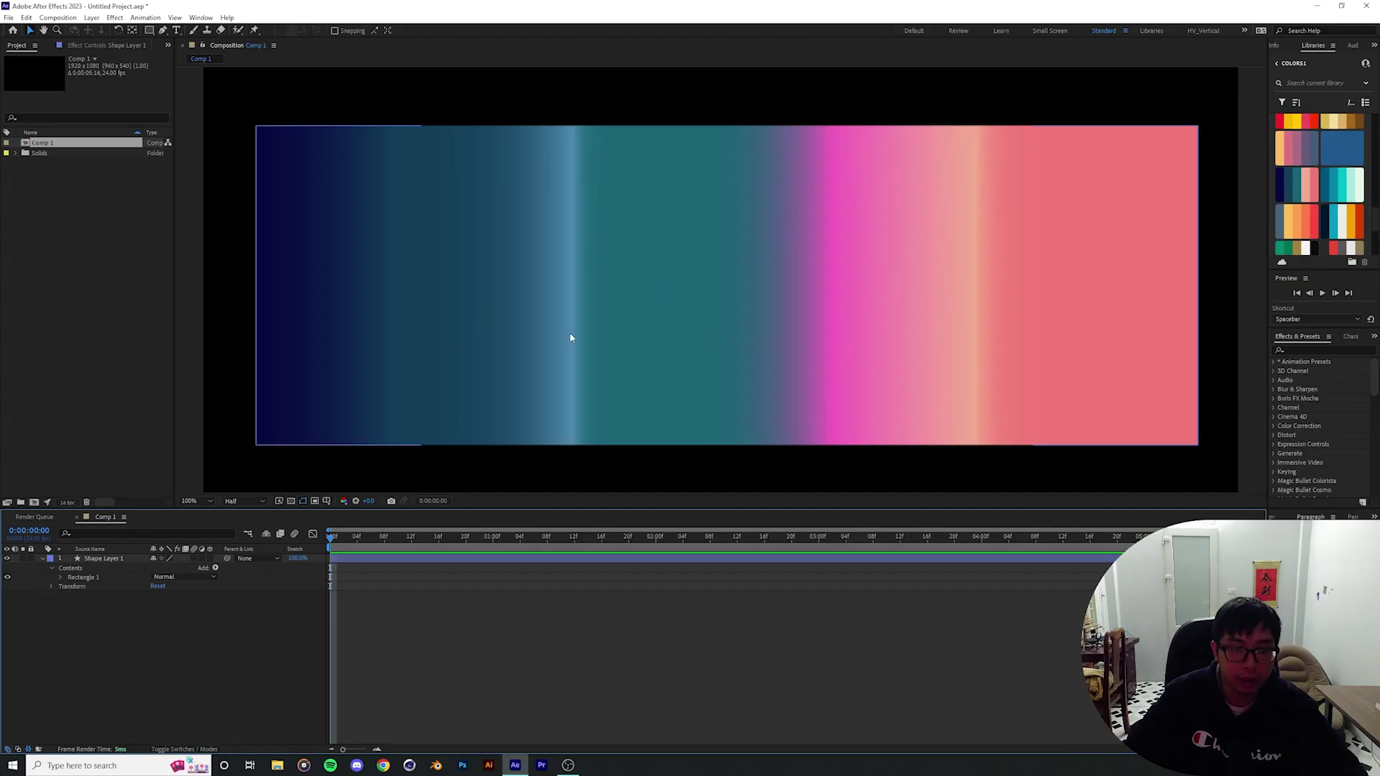
Fit the viewer, then pre-compose Shape Layer 1 into a composition named WAVE_SHAPE.
{"action": "left_click", "coordinate": [189, 501]}
{"action": "left_click", "coordinate": [189, 513]}
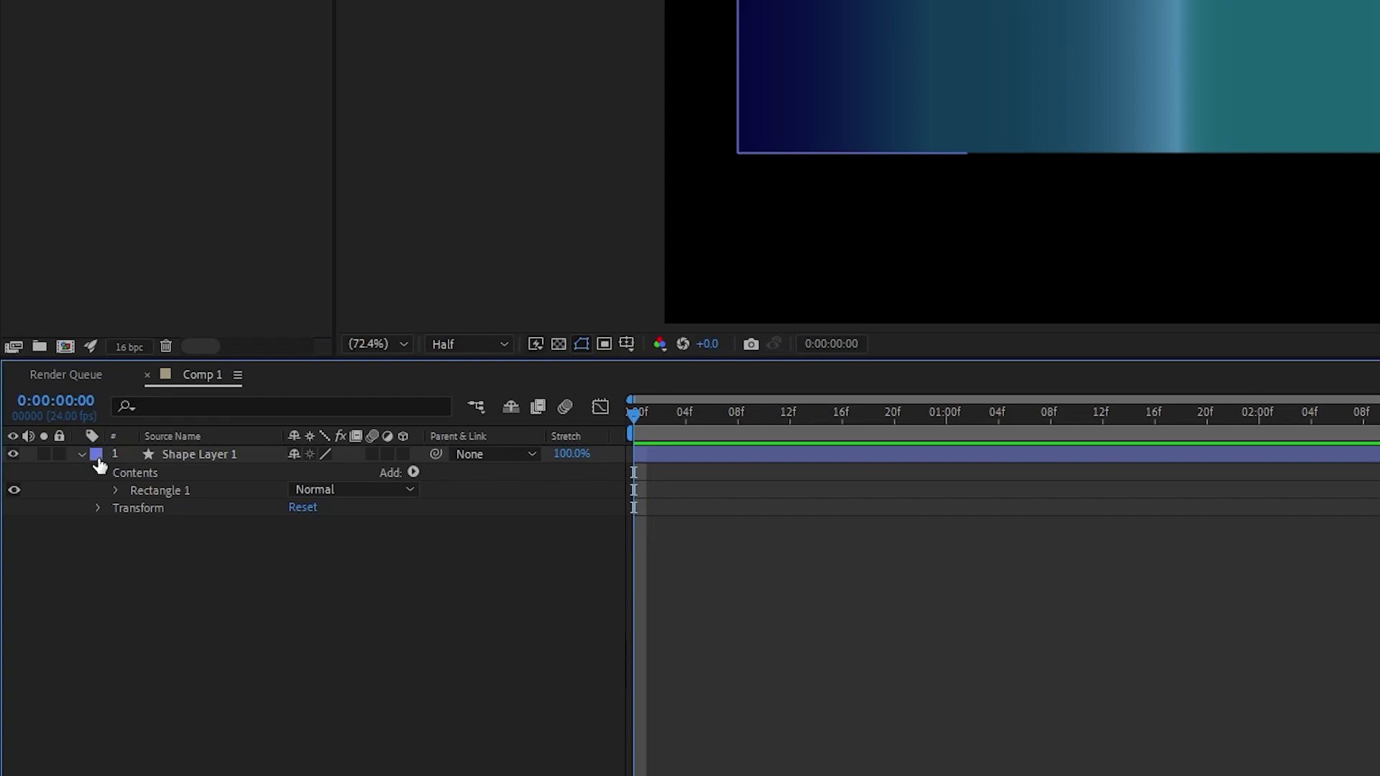
{"action": "left_click", "coordinate": [82, 454]}
{"action": "left_click", "coordinate": [176, 456]}
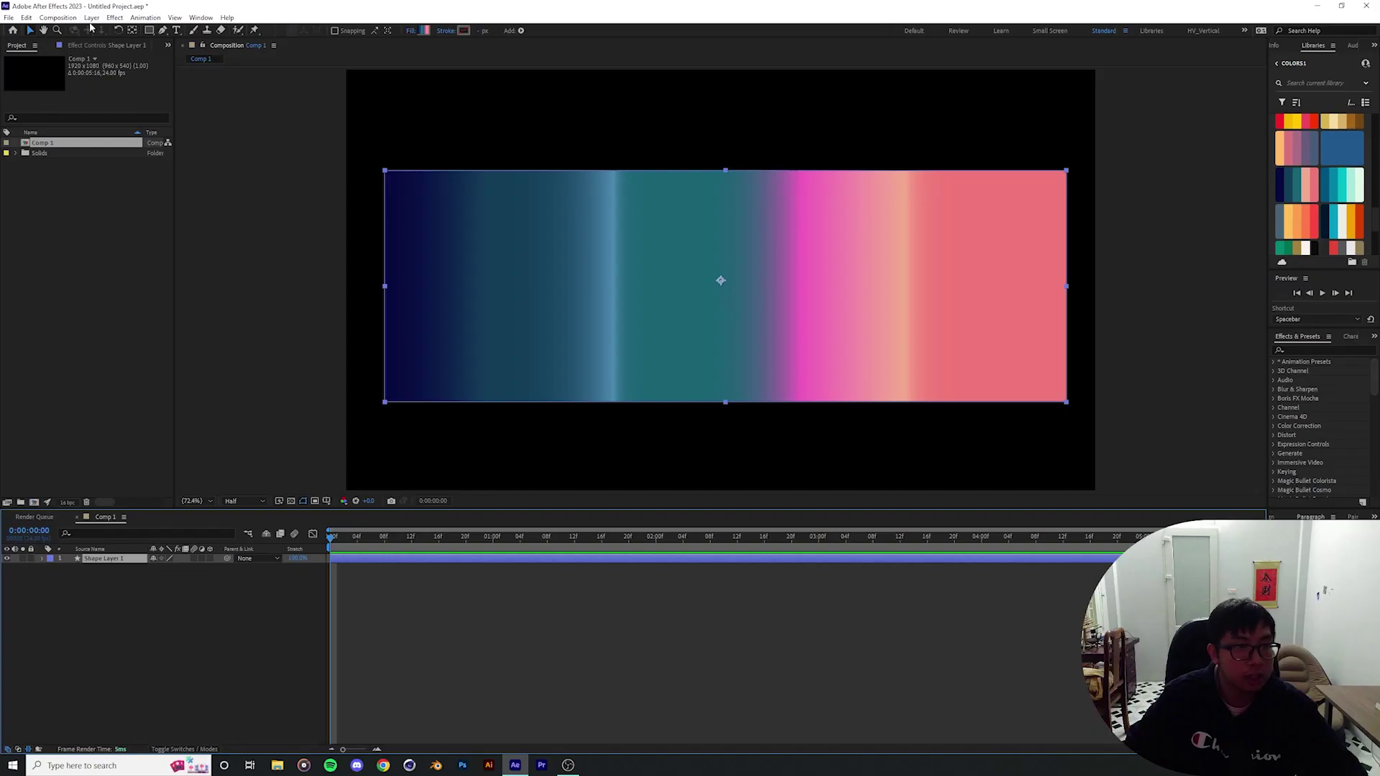
{"action": "left_click", "coordinate": [91, 19]}
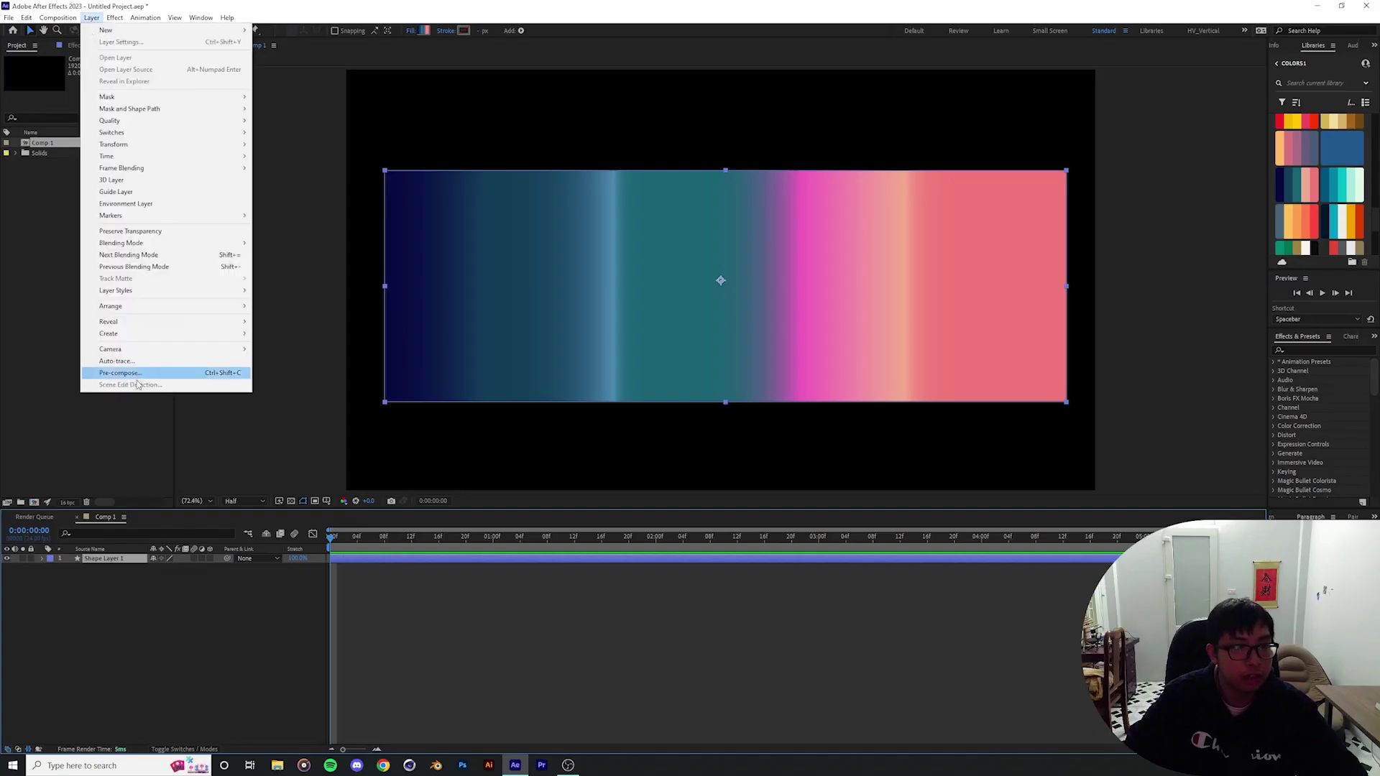
{"action": "left_click", "coordinate": [129, 373]}
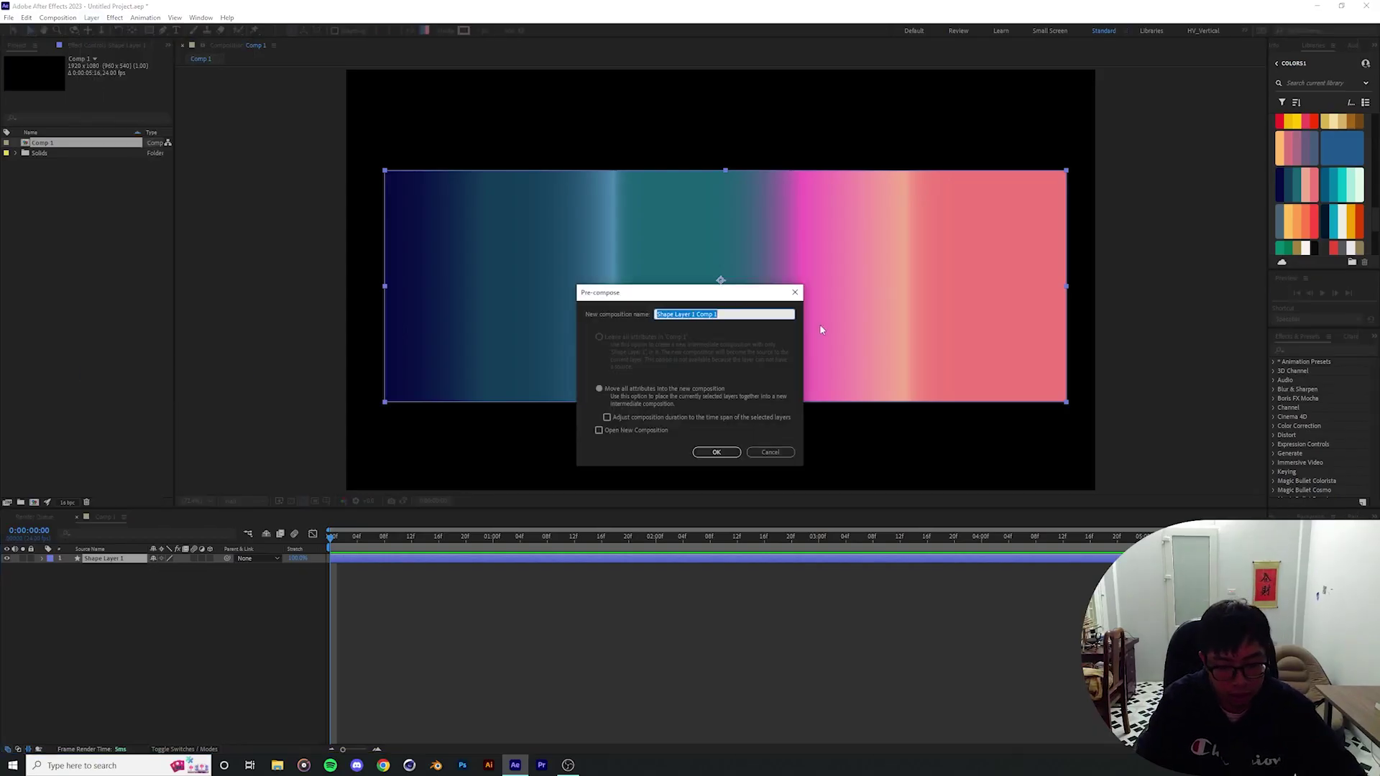
{"action": "type", "text": "WAVE_SHAPE"}
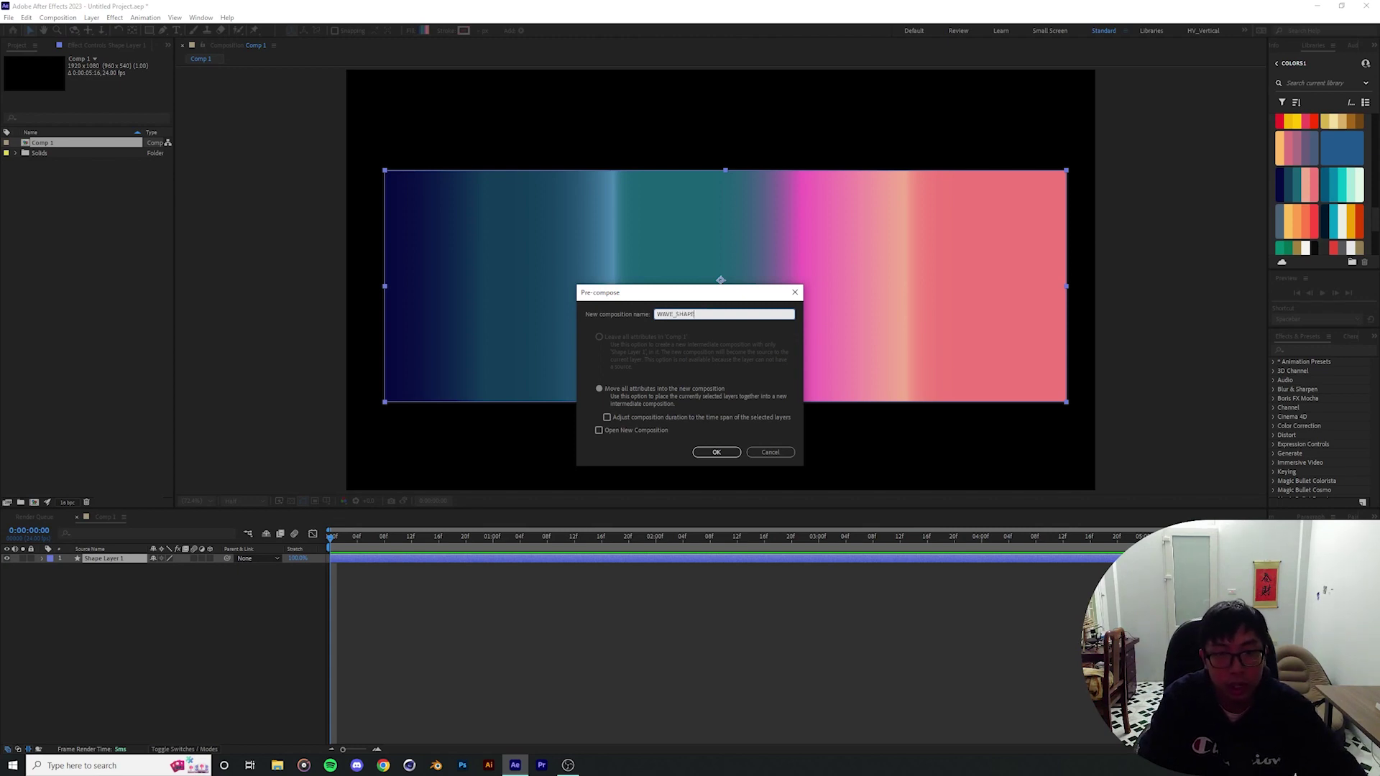
{"action": "key", "text": "Return"}
Apply Wave Warp to WAVE_SHAPE with Wave Width 372 and Wave Speed 0.8, then preview.
{"action": "left_click", "coordinate": [19, 569]}
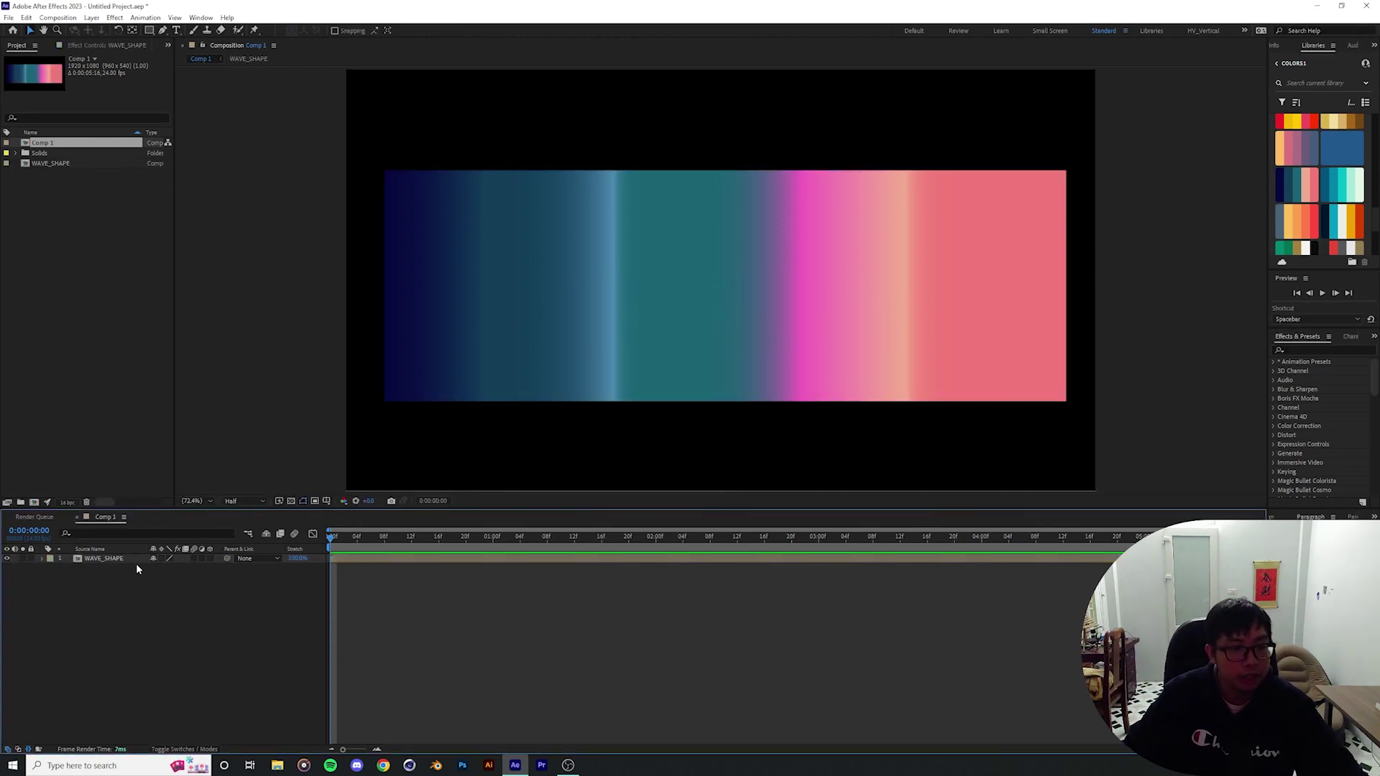
{"action": "left_click", "coordinate": [1319, 351]}
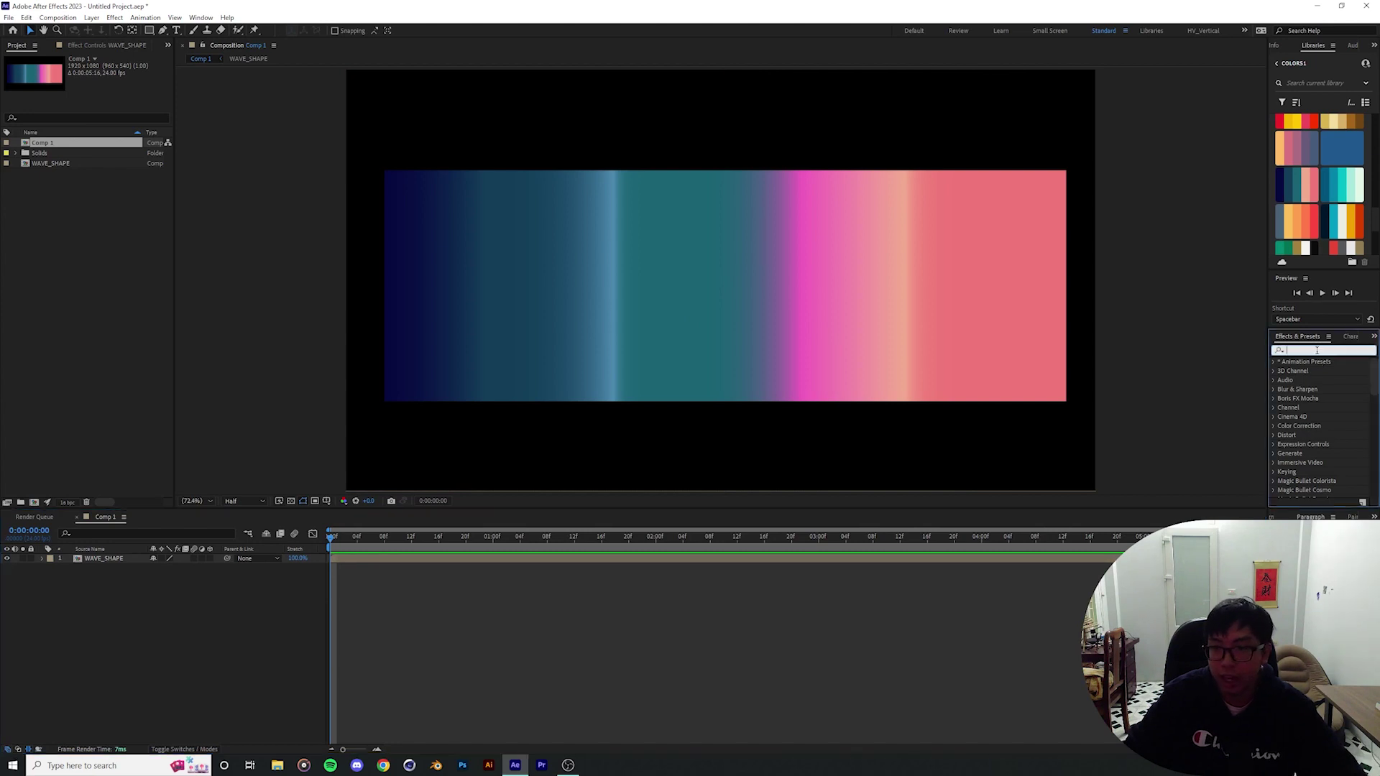
{"action": "type", "text": "wave"}
{"action": "scroll", "coordinate": [1366, 422], "scroll_direction": "down", "scroll_amount": 3}
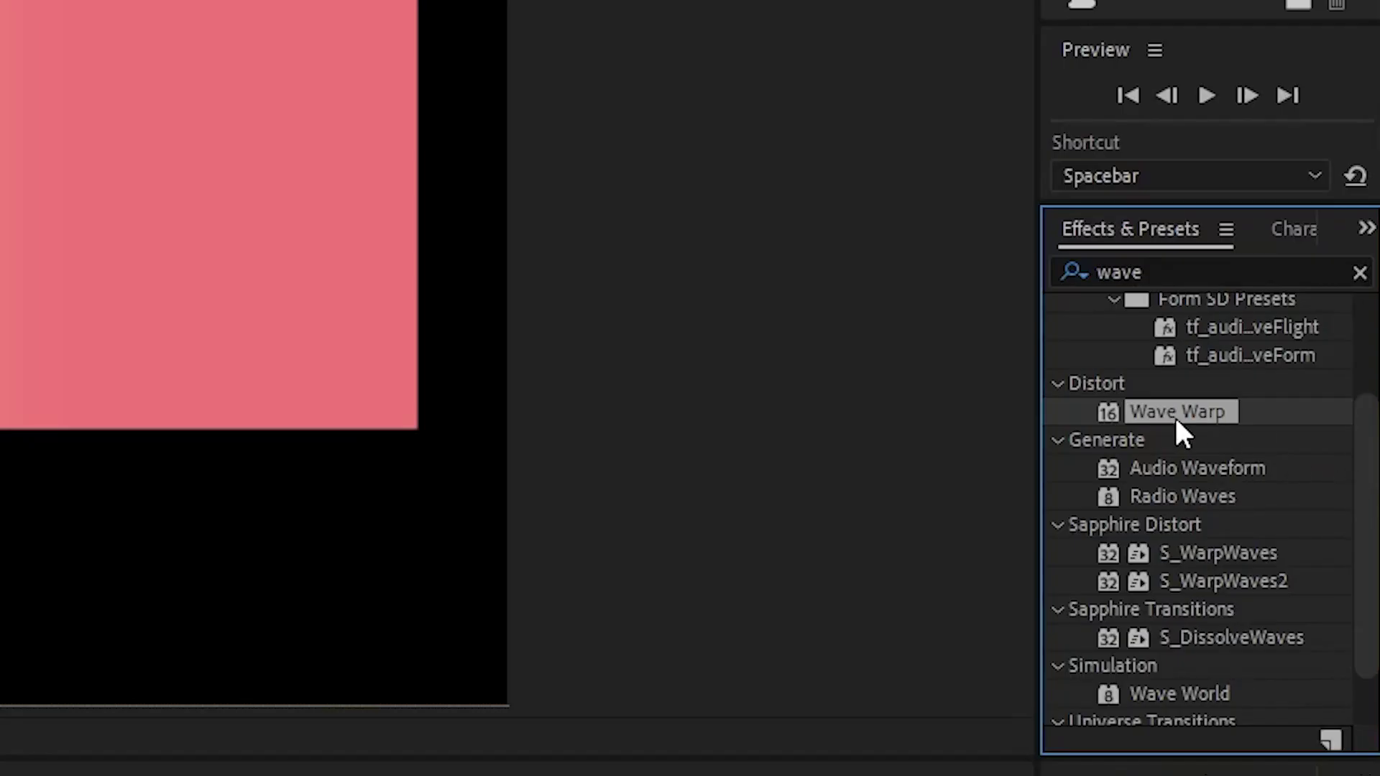
{"action": "left_click_drag", "start_coordinate": [1173, 424], "coordinate": [231, 401]}
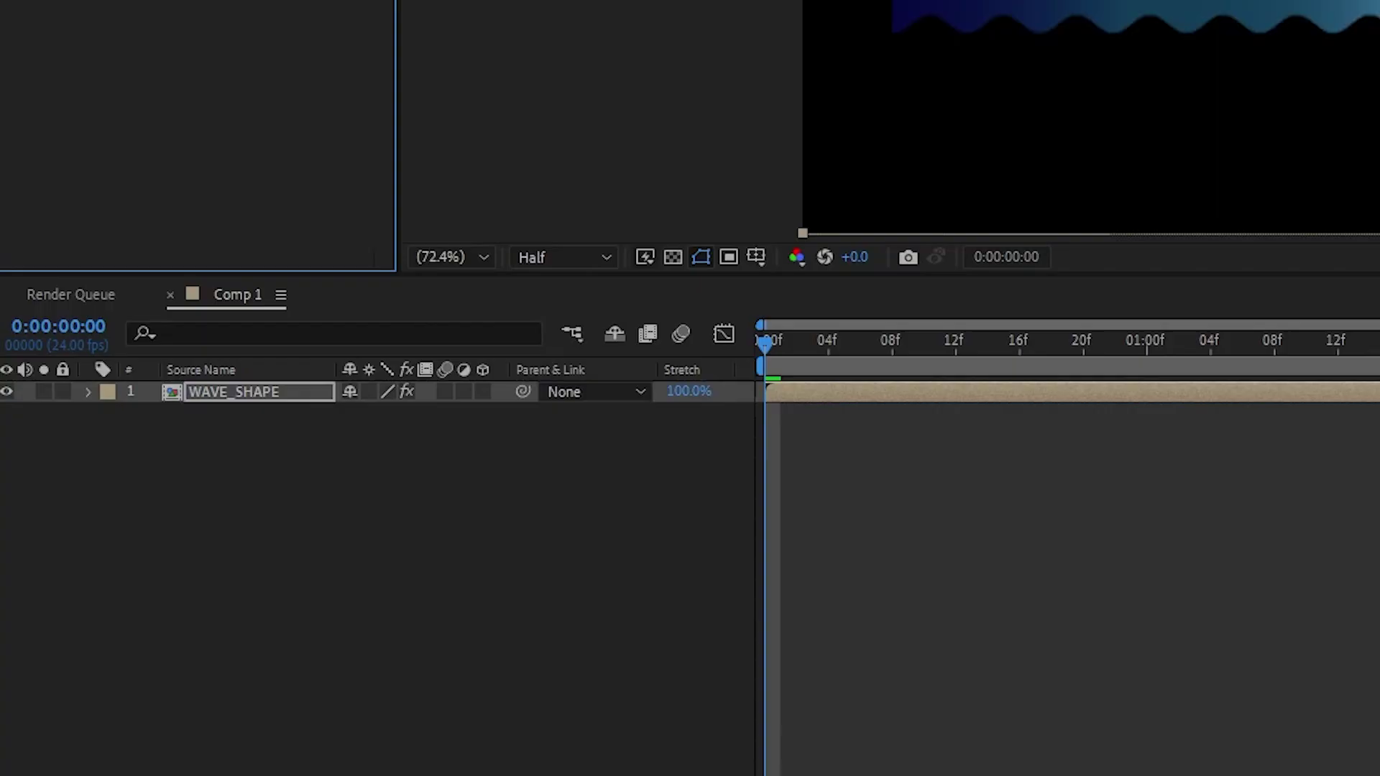
{"action": "left_click_drag", "start_coordinate": [100, 96], "coordinate": [1251, 130]}
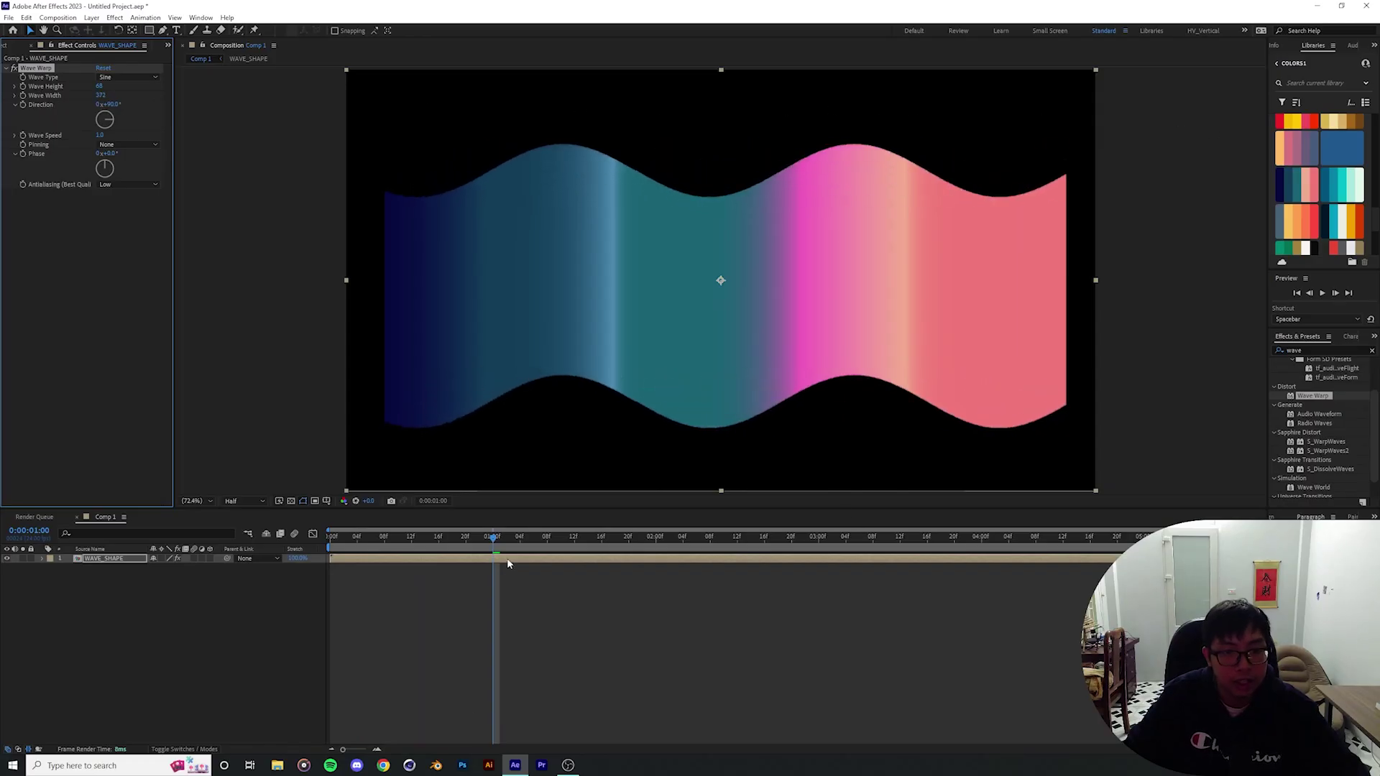
{"action": "left_click_drag", "start_coordinate": [100, 135], "coordinate": [91, 139]}
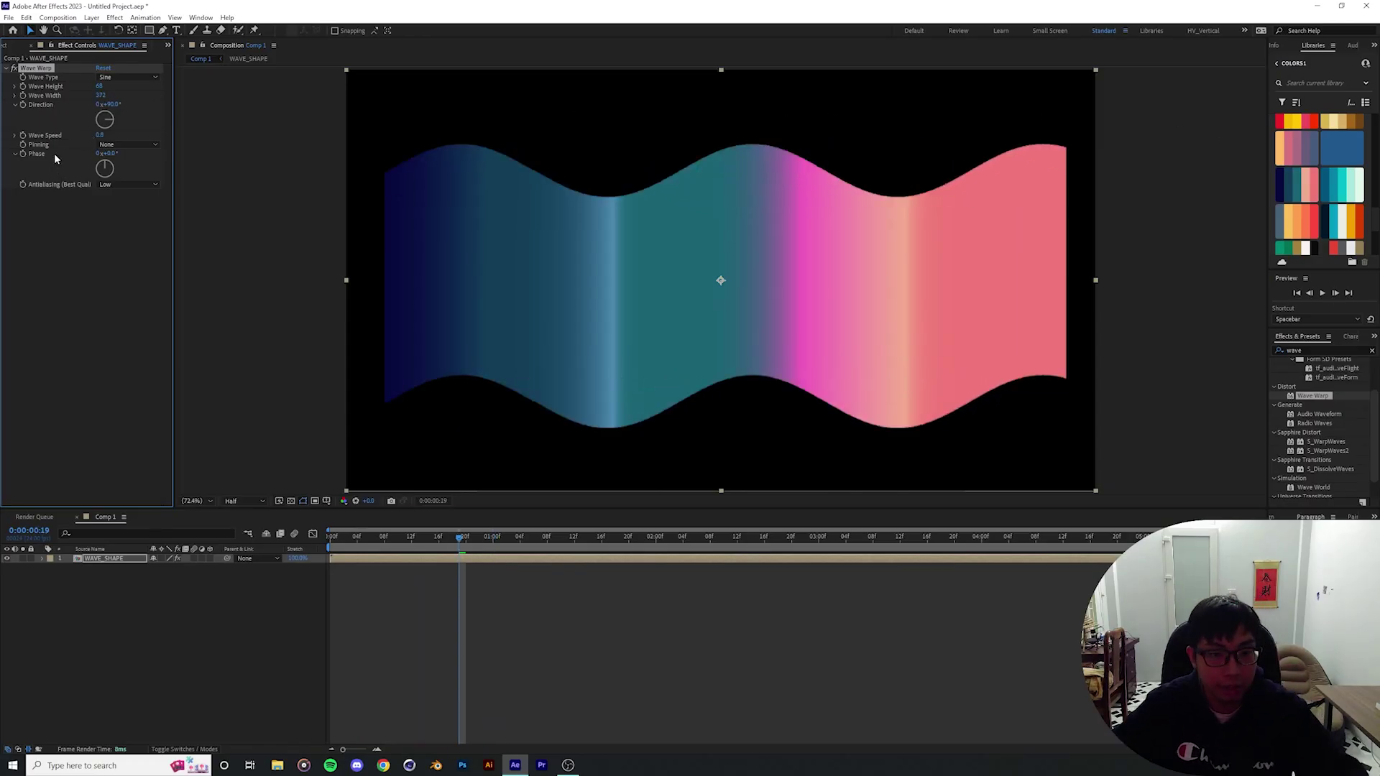
{"action": "key", "text": "space"}
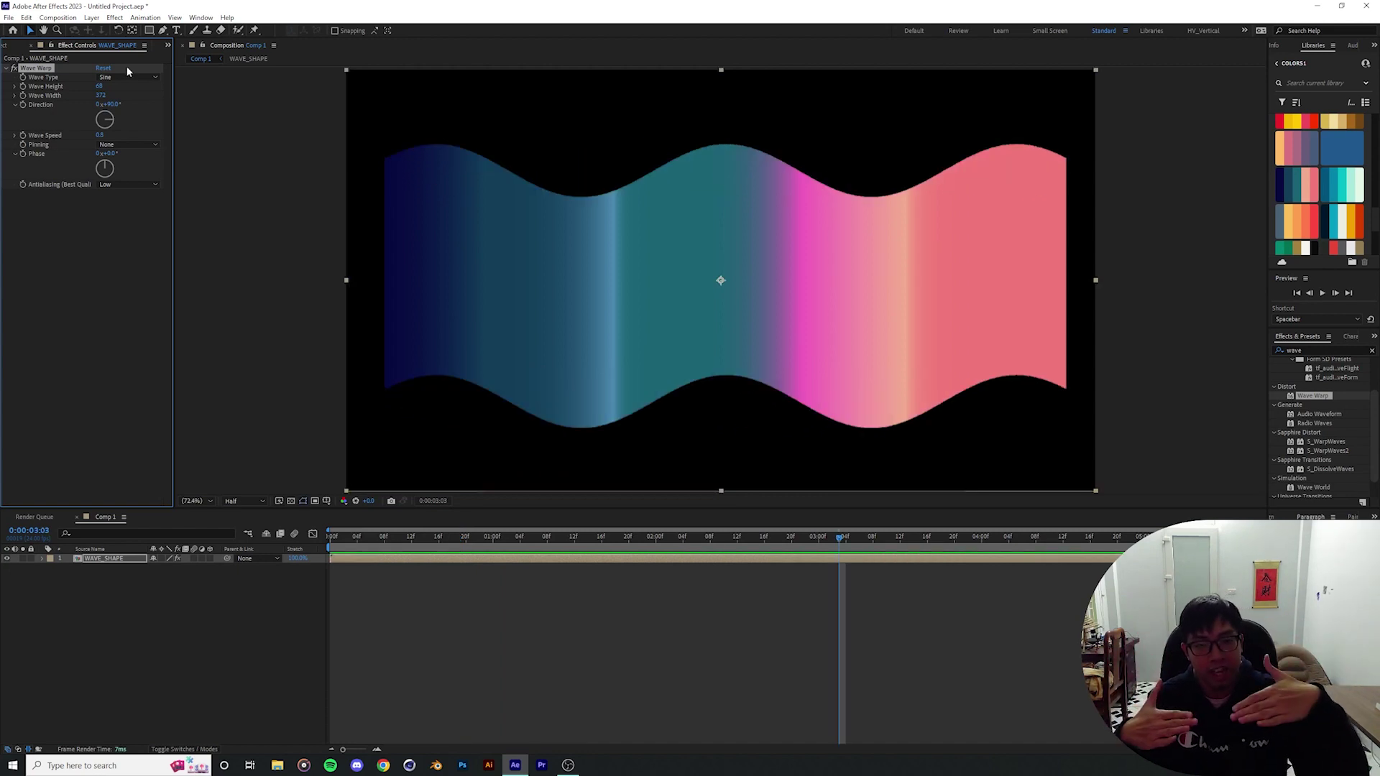
Switch the Wave Warp to the Noise wave type and raise Wave Height to 362.
{"action": "left_click", "coordinate": [127, 76]}
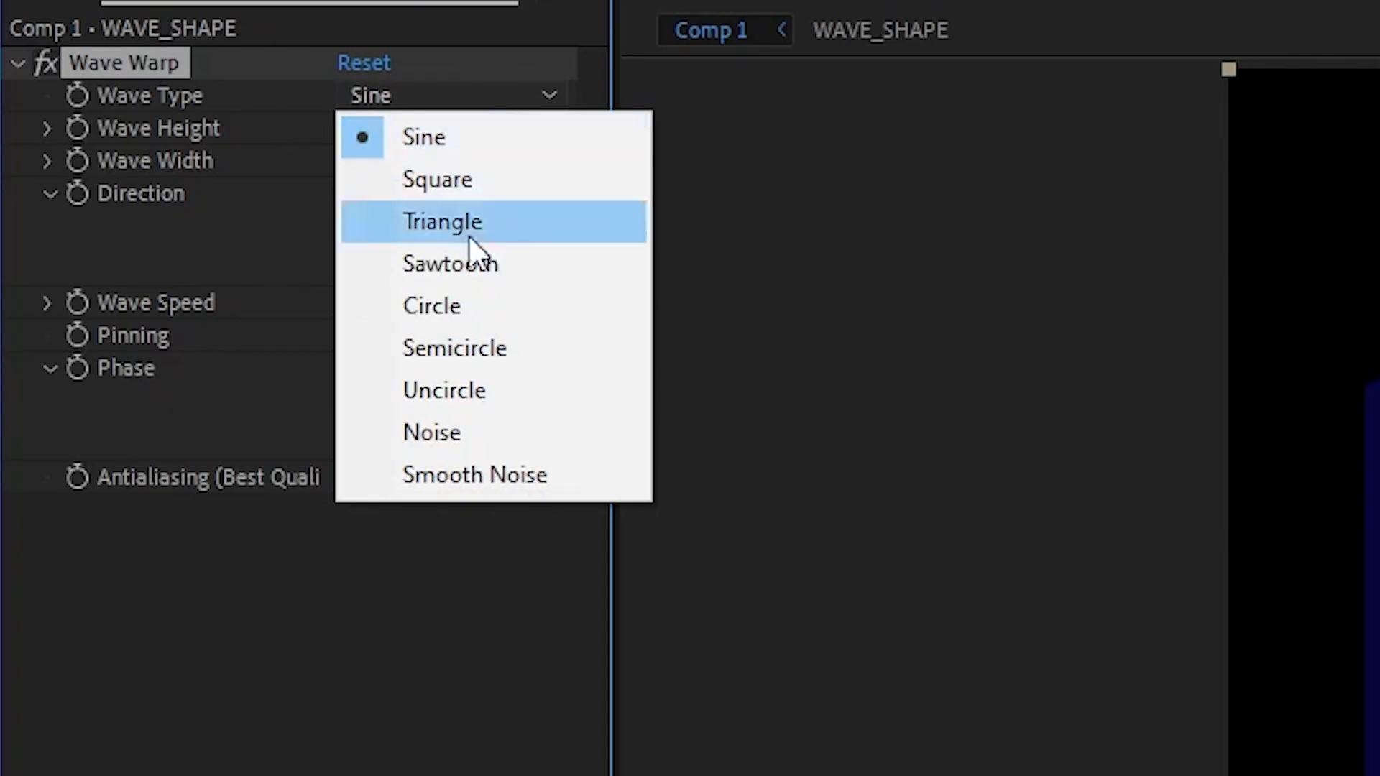
{"action": "left_click", "coordinate": [464, 431]}
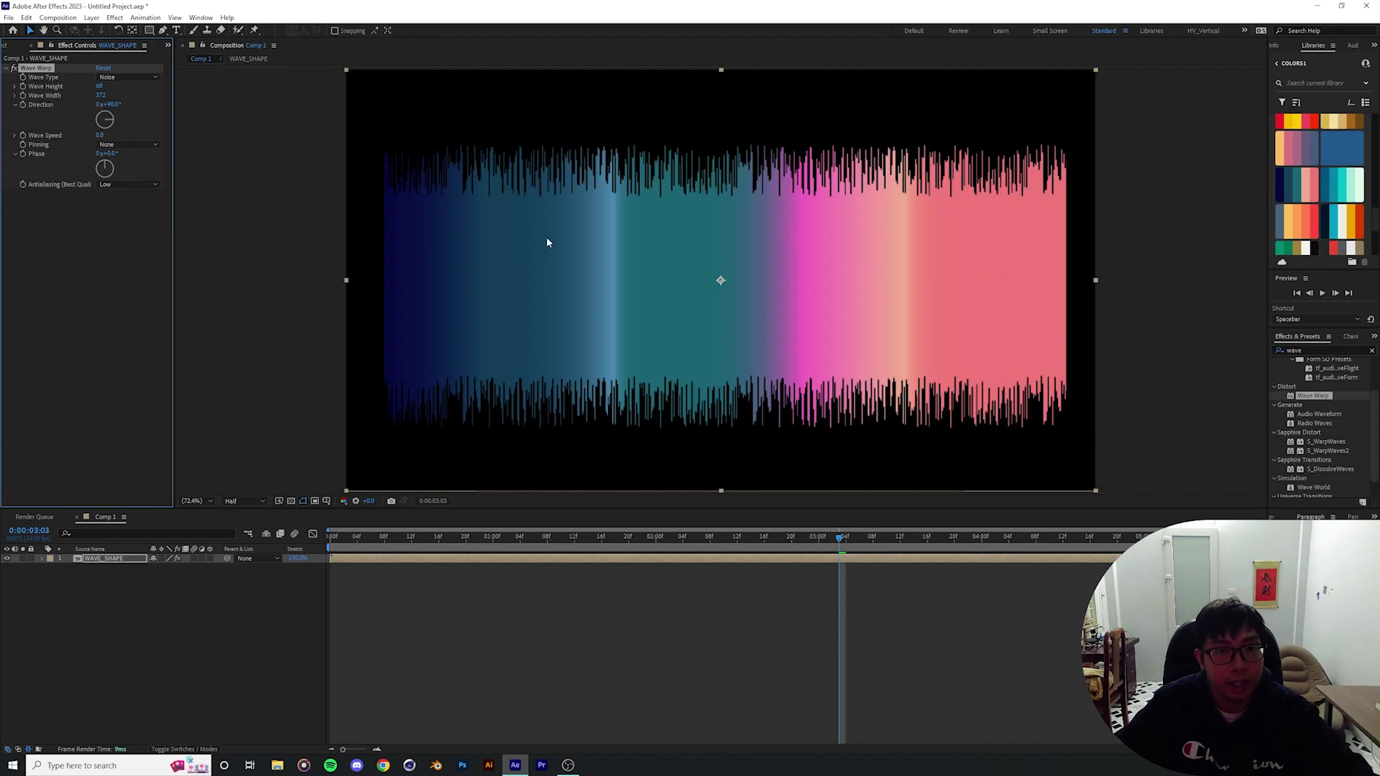
{"action": "key", "text": "period"}
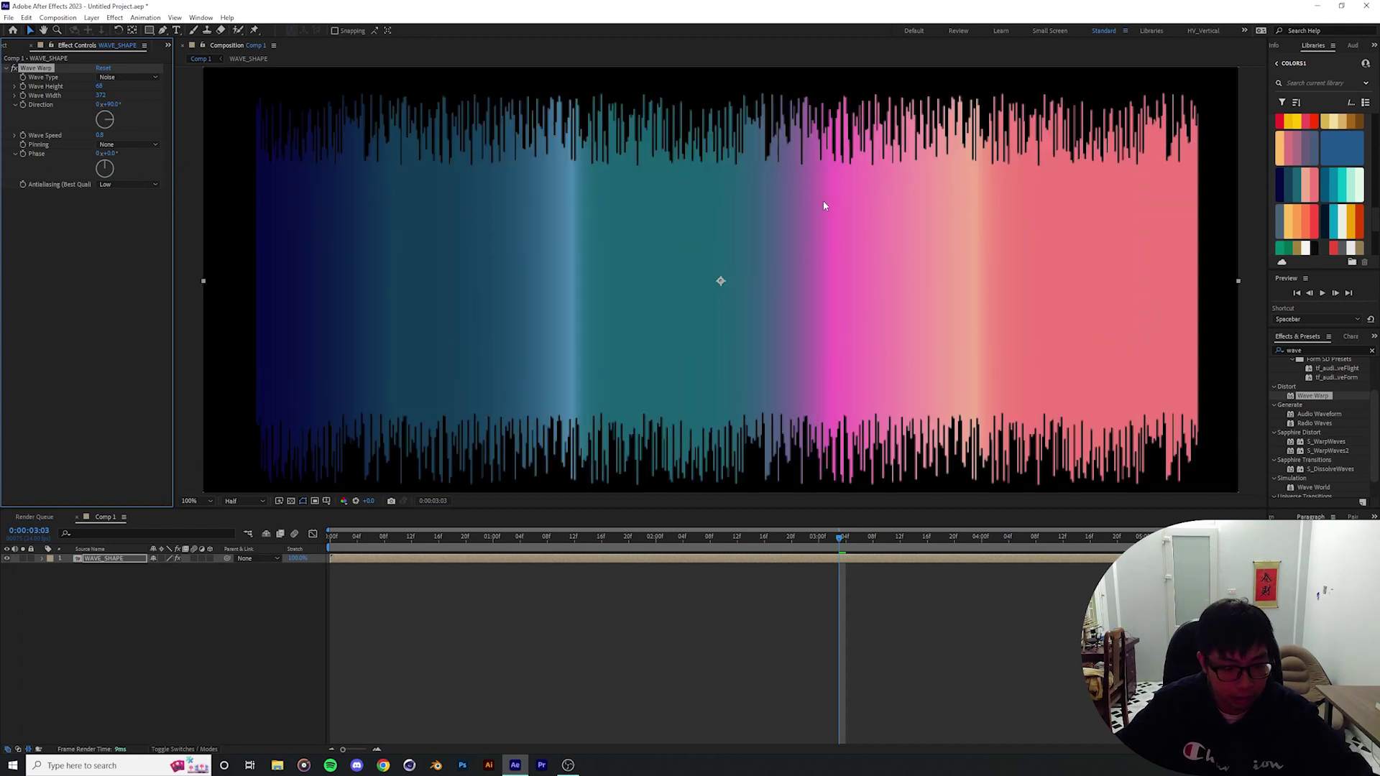
{"action": "left_click_drag", "start_coordinate": [825, 206], "coordinate": [734, 365]}
{"action": "key", "text": "shift+slash"}
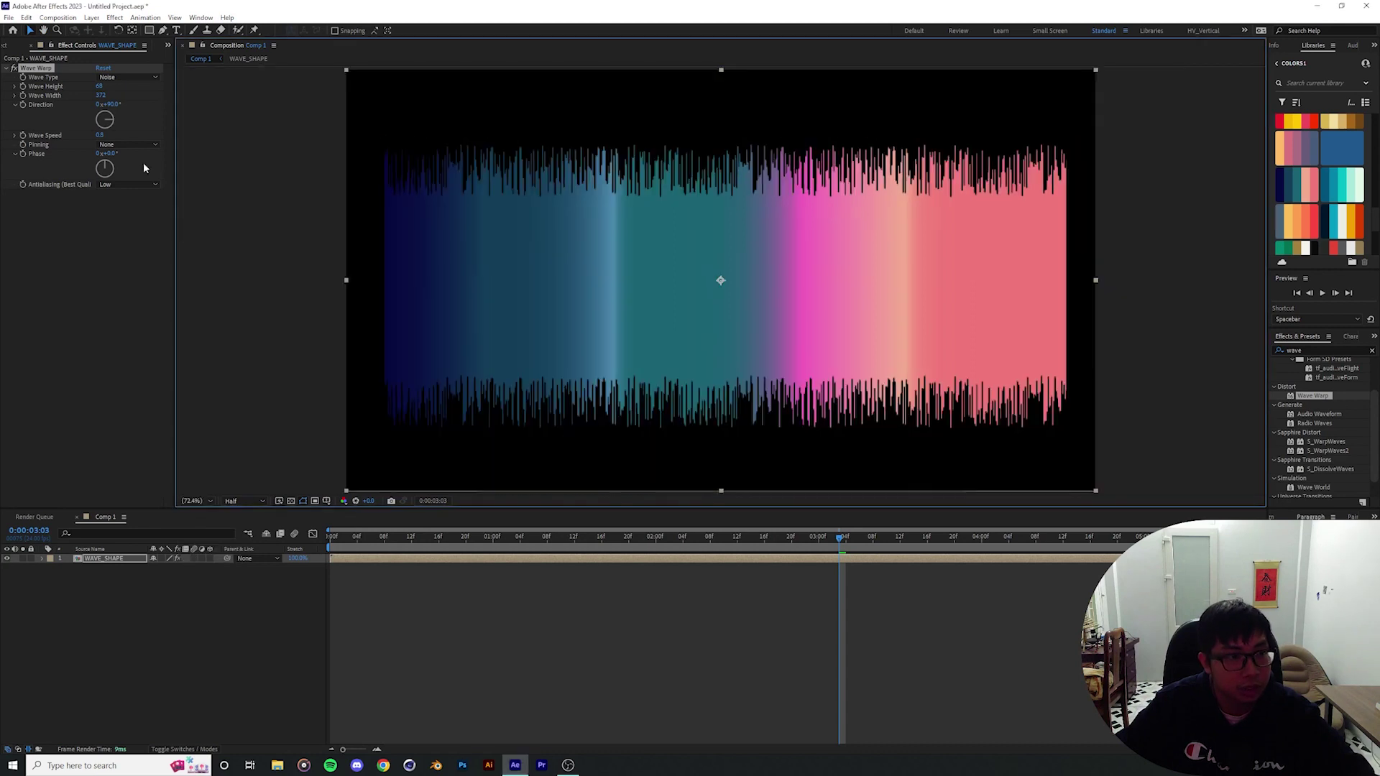
{"action": "left_click_drag", "start_coordinate": [101, 88], "coordinate": [263, 125]}
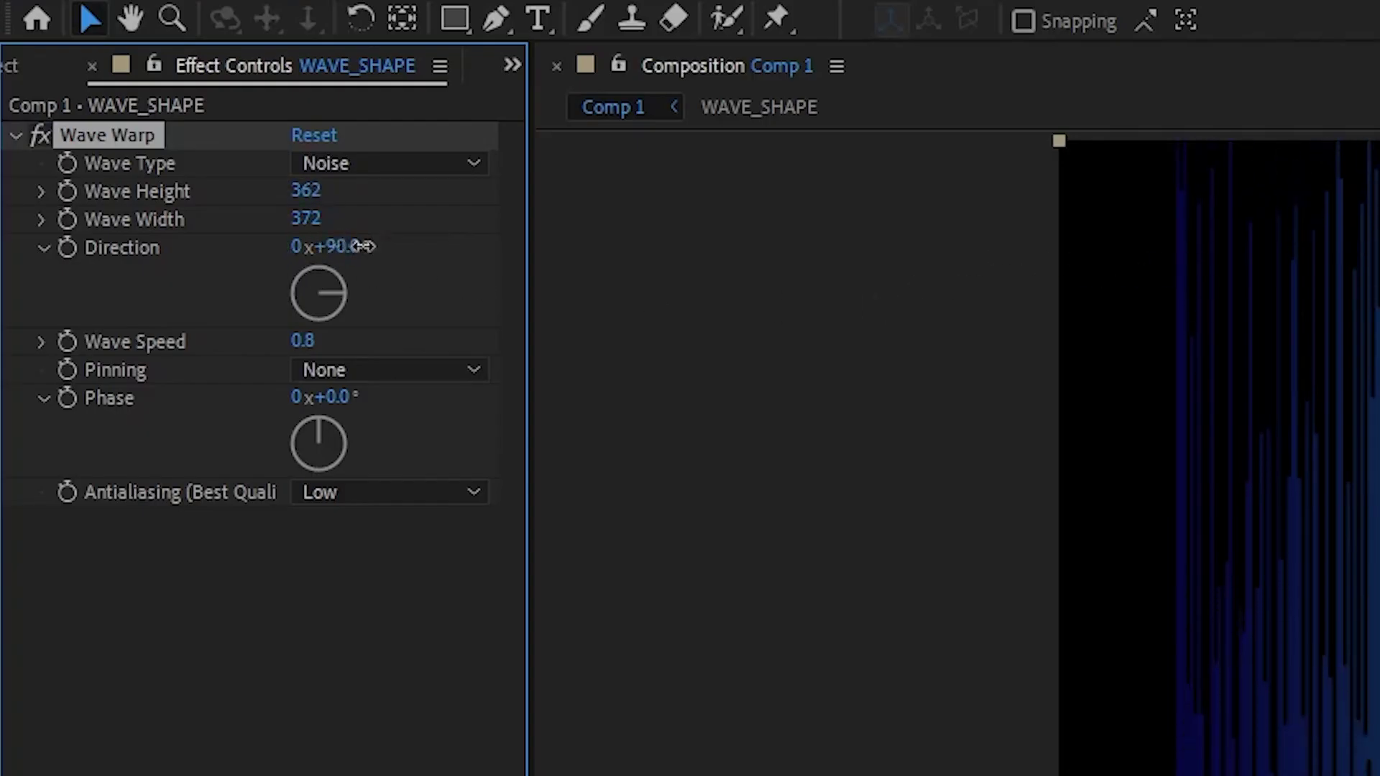
Angle the Wave Warp direction into diagonal streaks, fit the view, and preview from an earlier frame.
{"action": "mouse_move", "coordinate": [363, 246]}
{"action": "left_mouse_down"}
{"action": "mouse_move", "coordinate": [535, 277]}
{"action": "mouse_move", "coordinate": [489, 295]}
{"action": "mouse_move", "coordinate": [309, 308]}
{"action": "left_mouse_up"}
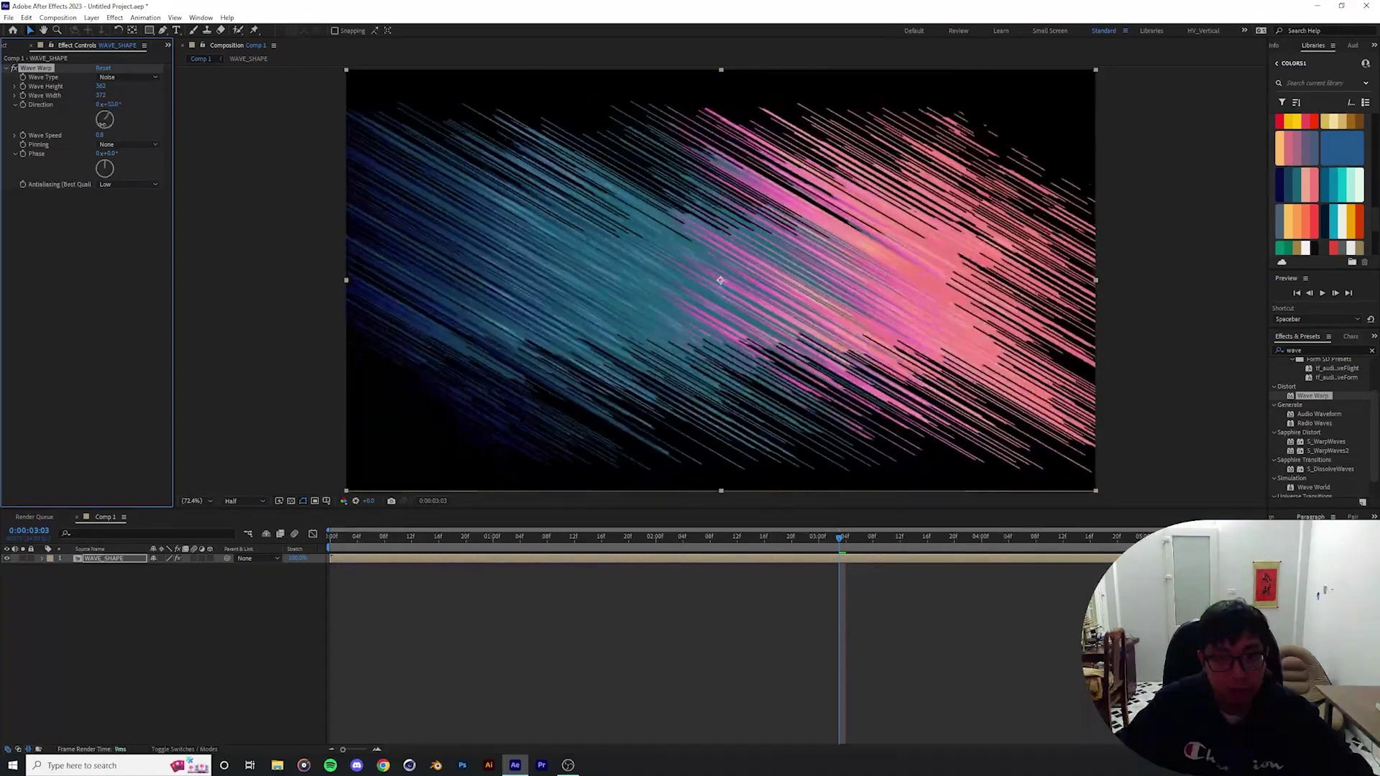
{"action": "left_click_drag", "start_coordinate": [102, 123], "coordinate": [95, 124]}
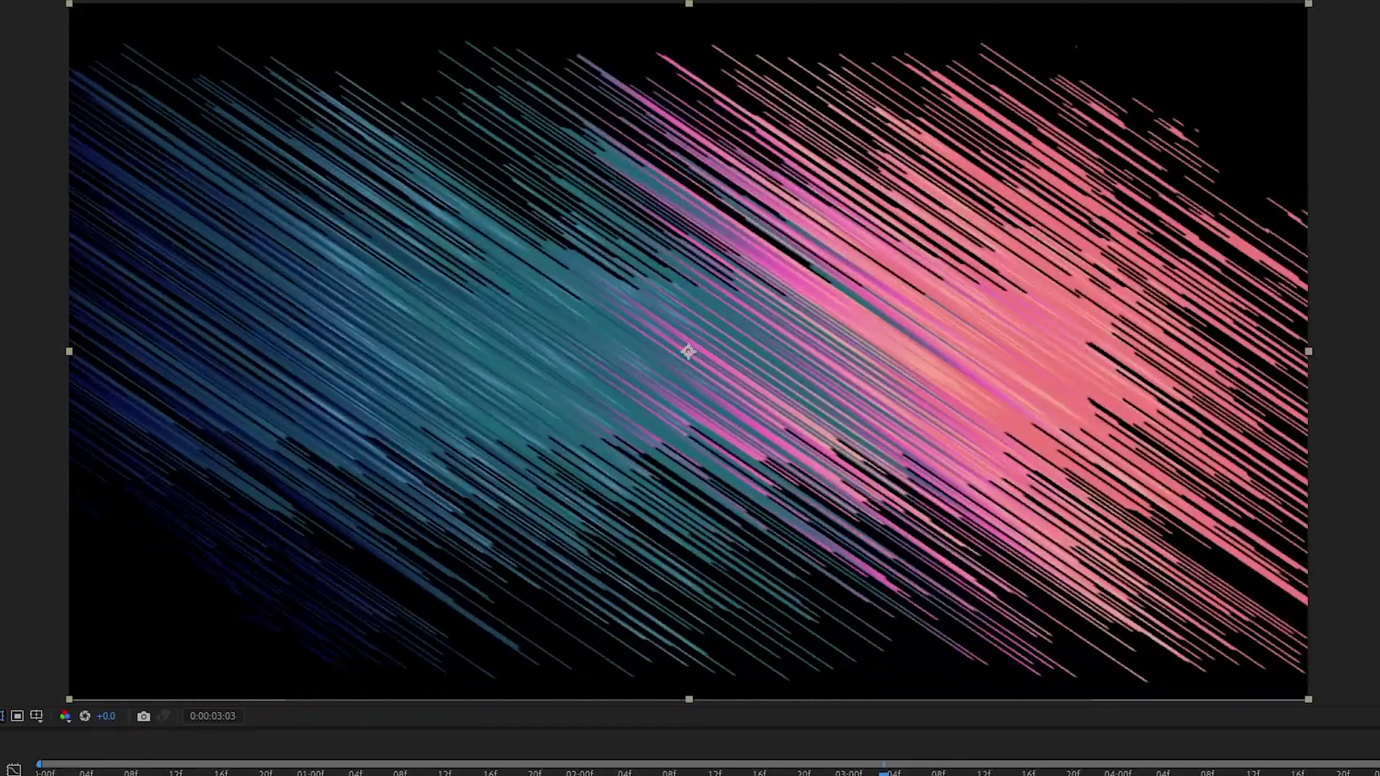
{"action": "scroll", "coordinate": [654, 312], "scroll_direction": "up", "scroll_amount": 2}
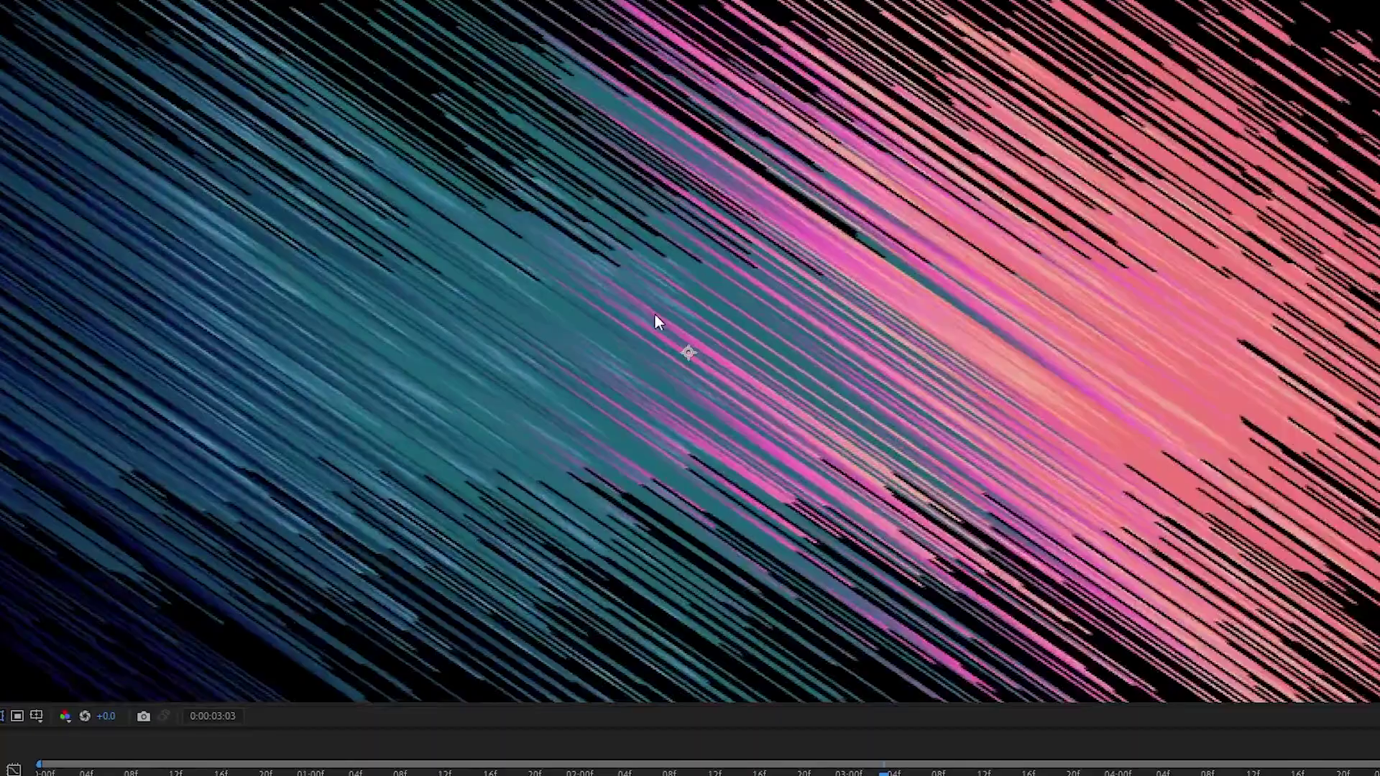
{"action": "scroll", "coordinate": [681, 257], "scroll_direction": "down", "scroll_amount": 2}
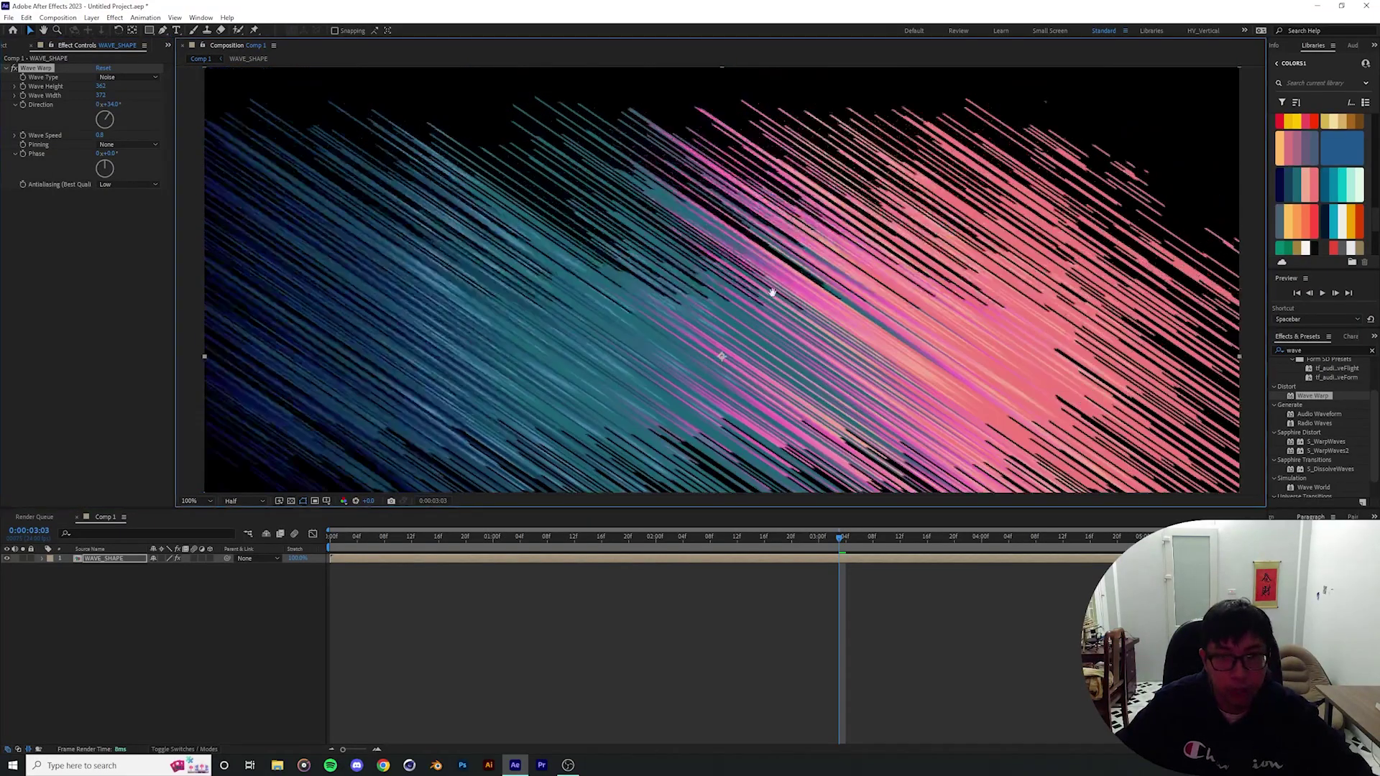
{"action": "scroll", "coordinate": [790, 309], "scroll_direction": "down", "scroll_amount": 4}
{"action": "left_click_drag", "start_coordinate": [775, 278], "coordinate": [773, 255]}
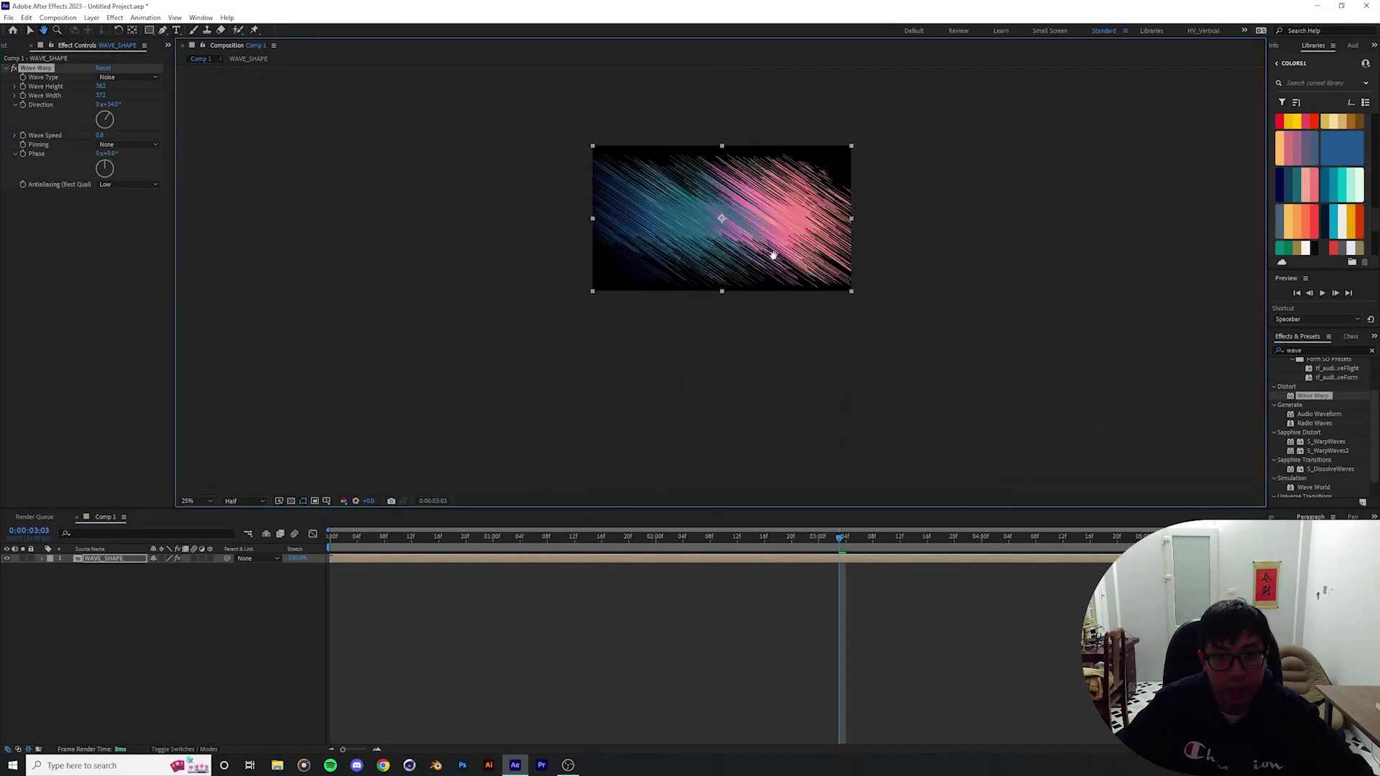
{"action": "scroll", "coordinate": [755, 280], "scroll_direction": "up", "scroll_amount": 2}
{"action": "left_click_drag", "start_coordinate": [733, 309], "coordinate": [734, 336]}
{"action": "left_click", "coordinate": [207, 502]}
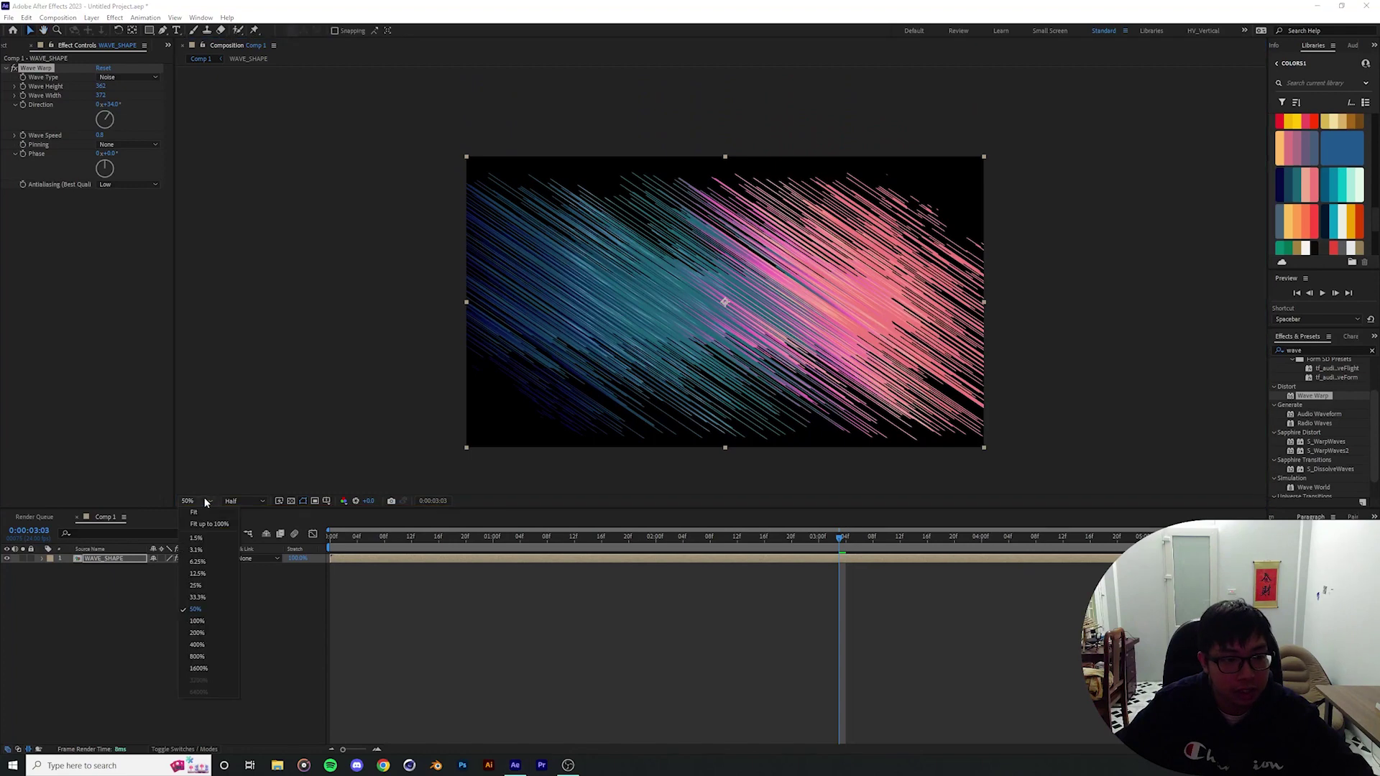
{"action": "left_click", "coordinate": [207, 512]}
{"action": "left_click_drag", "start_coordinate": [839, 539], "coordinate": [542, 546]}
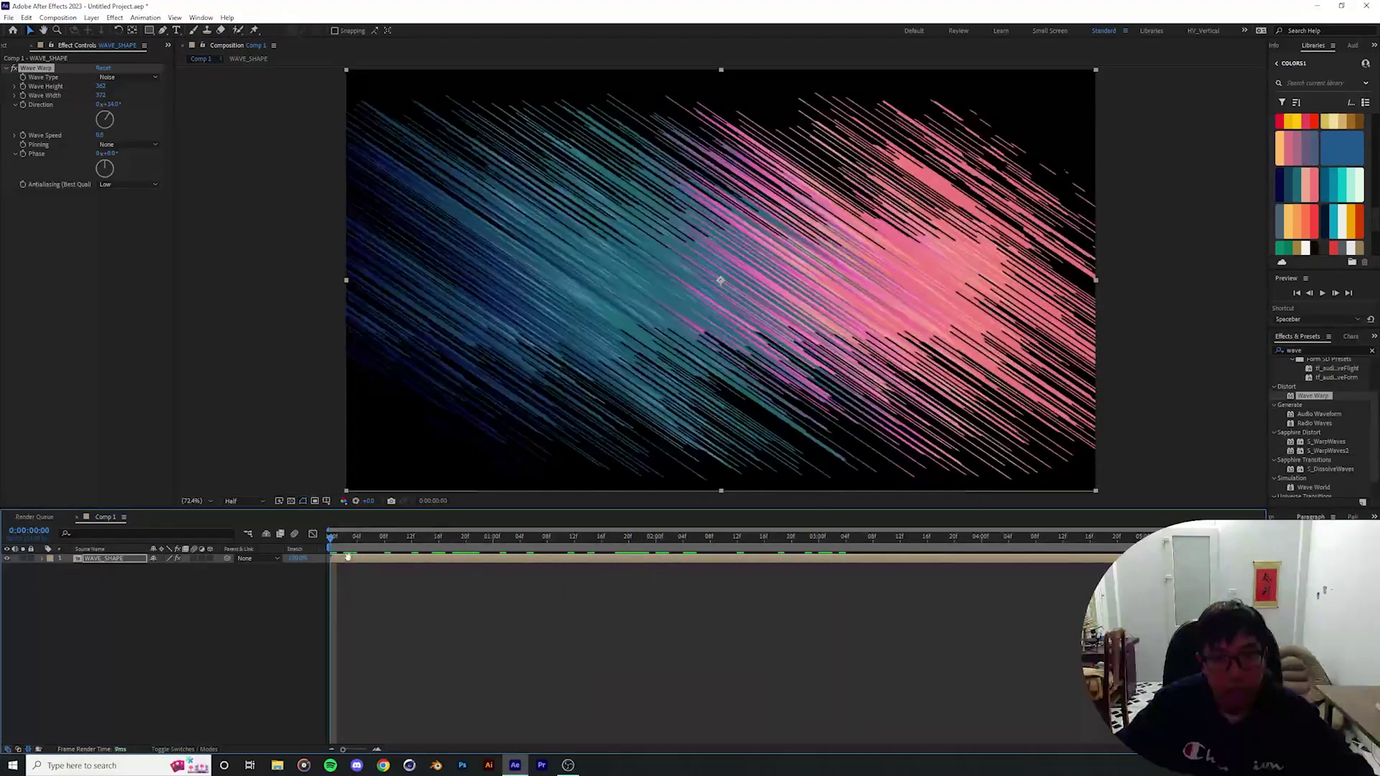
{"action": "key", "text": "space"}
{"action": "key", "text": "space"}
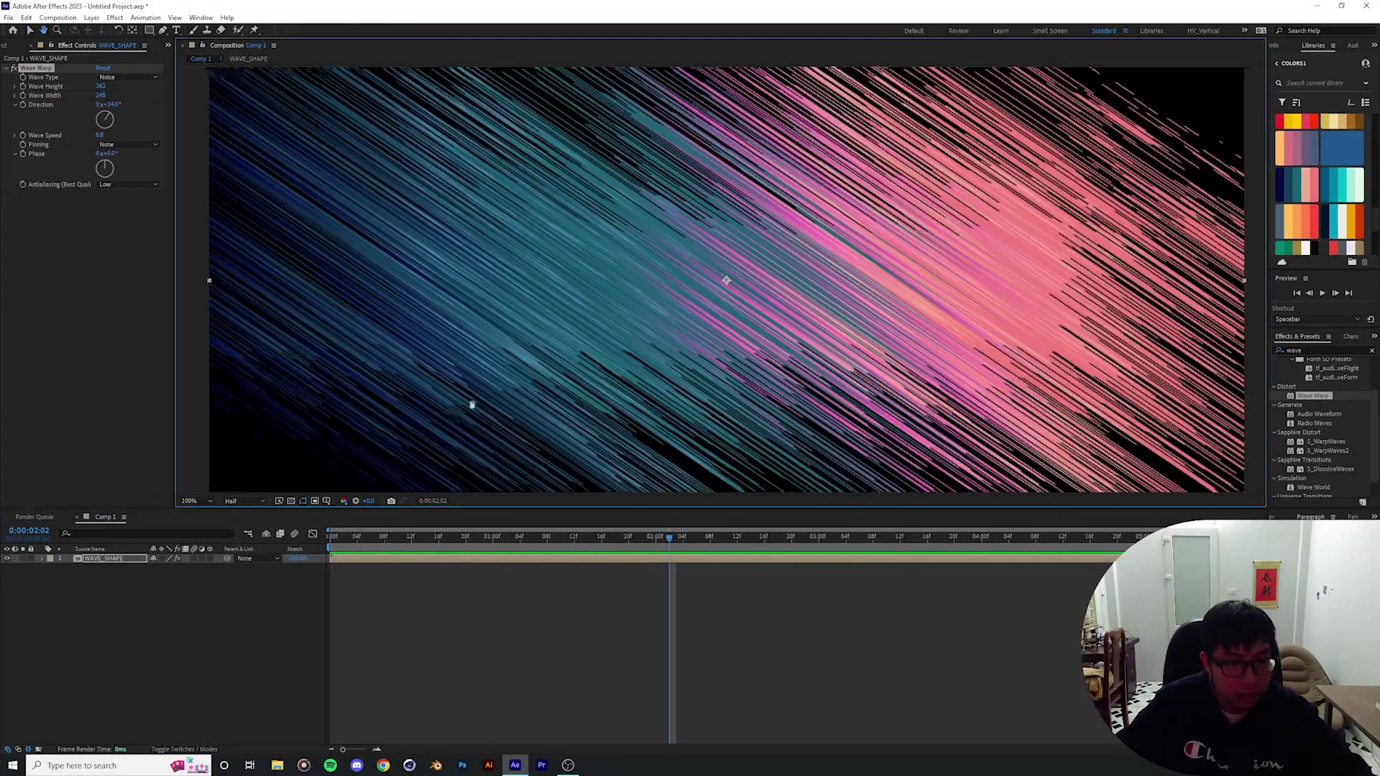
Narrow the Wave Width to 245 and zoom in to inspect the blue and pink streaks.
{"action": "left_click_drag", "start_coordinate": [368, 469], "coordinate": [700, 329]}
{"action": "scroll", "coordinate": [700, 330], "scroll_direction": "up", "scroll_amount": 1}
{"action": "left_click_drag", "start_coordinate": [565, 341], "coordinate": [634, 311]}
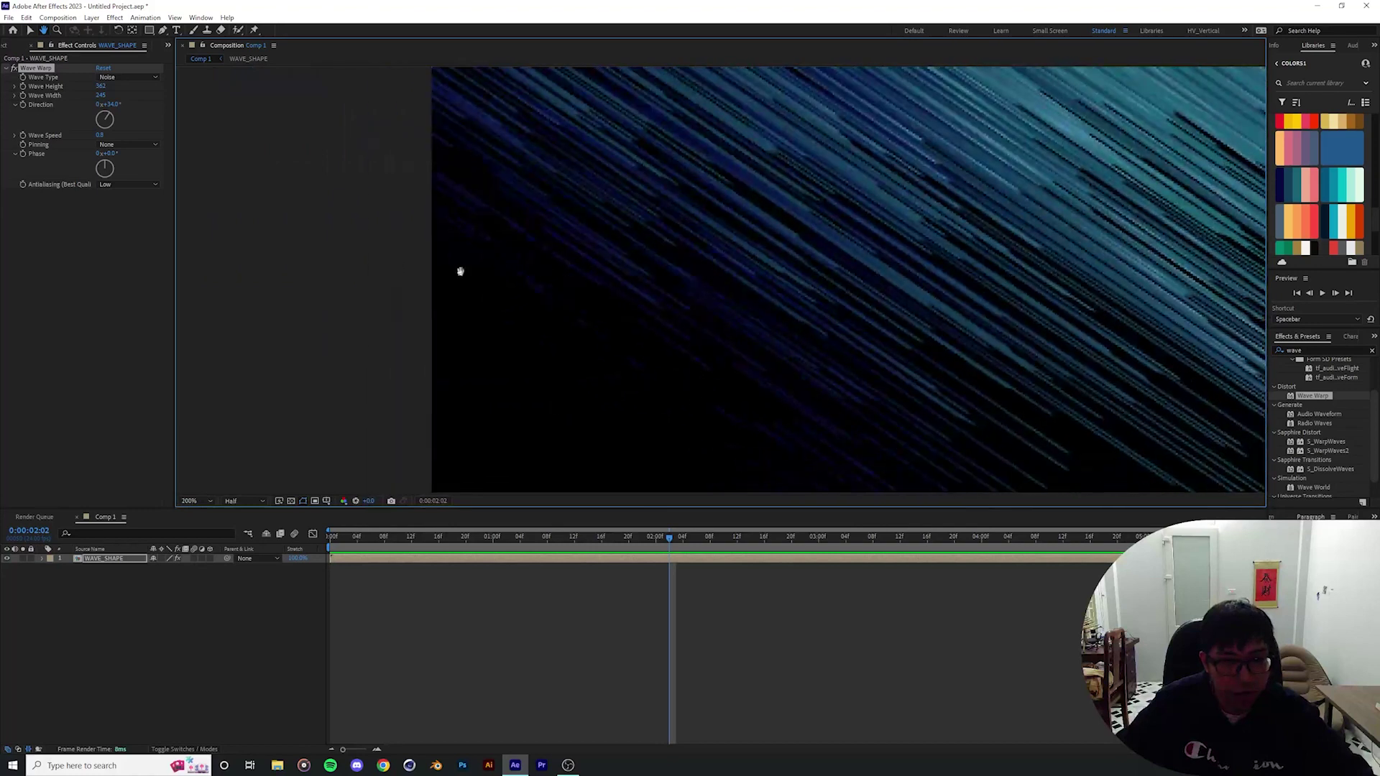
{"action": "scroll", "coordinate": [644, 388], "scroll_direction": "up", "scroll_amount": 1}
{"action": "left_click_drag", "start_coordinate": [643, 389], "coordinate": [830, 352]}
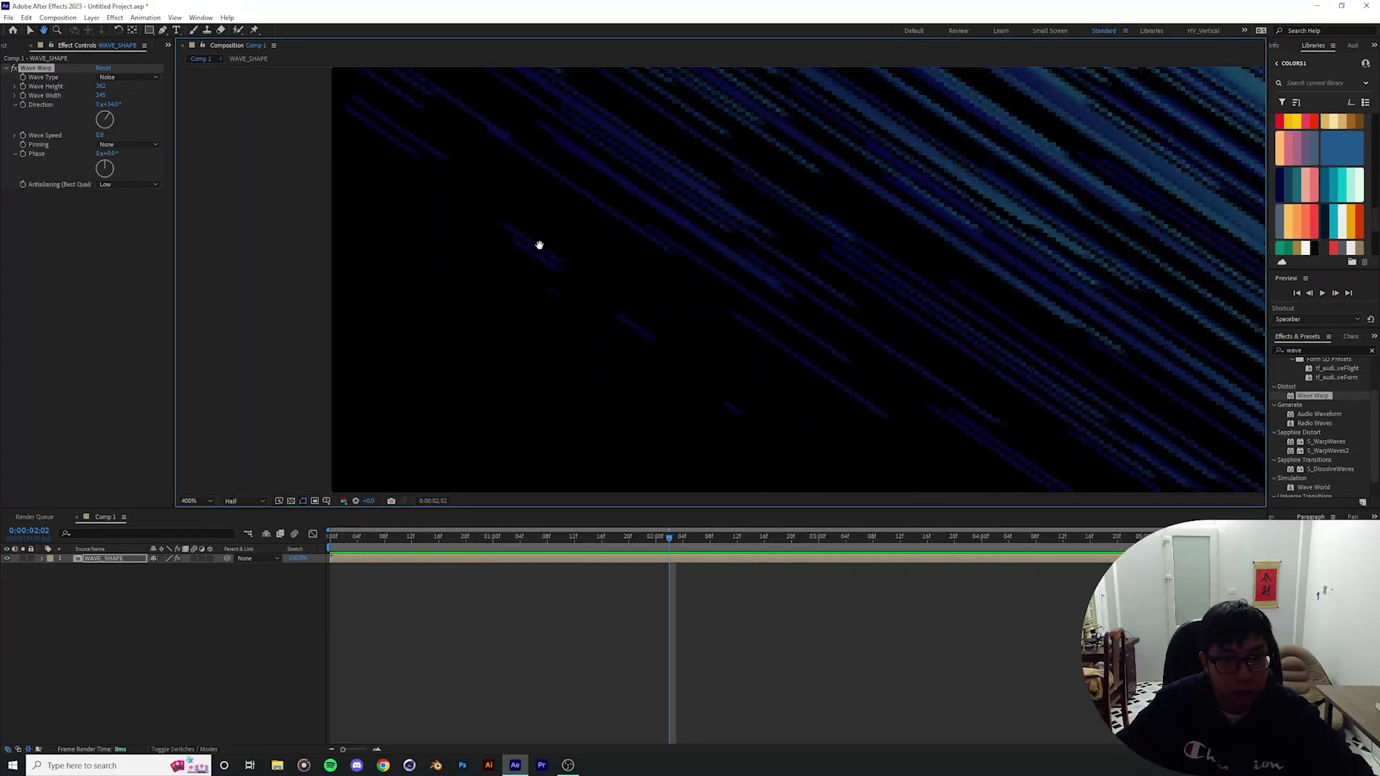
{"action": "left_click_drag", "start_coordinate": [633, 285], "coordinate": [424, 355]}
{"action": "left_click_drag", "start_coordinate": [1087, 197], "coordinate": [425, 400]}
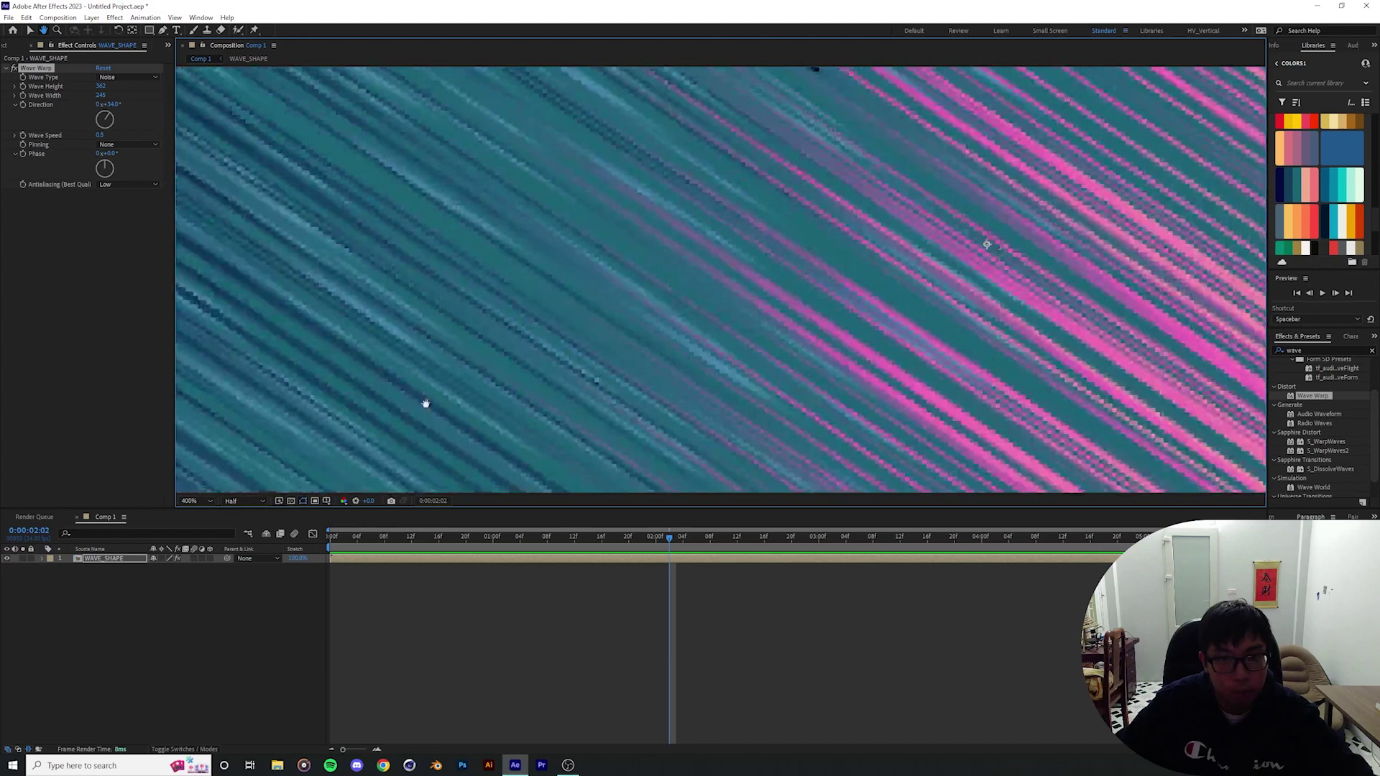
{"action": "left_click_drag", "start_coordinate": [1006, 222], "coordinate": [618, 331]}
{"action": "left_click_drag", "start_coordinate": [870, 240], "coordinate": [729, 234]}
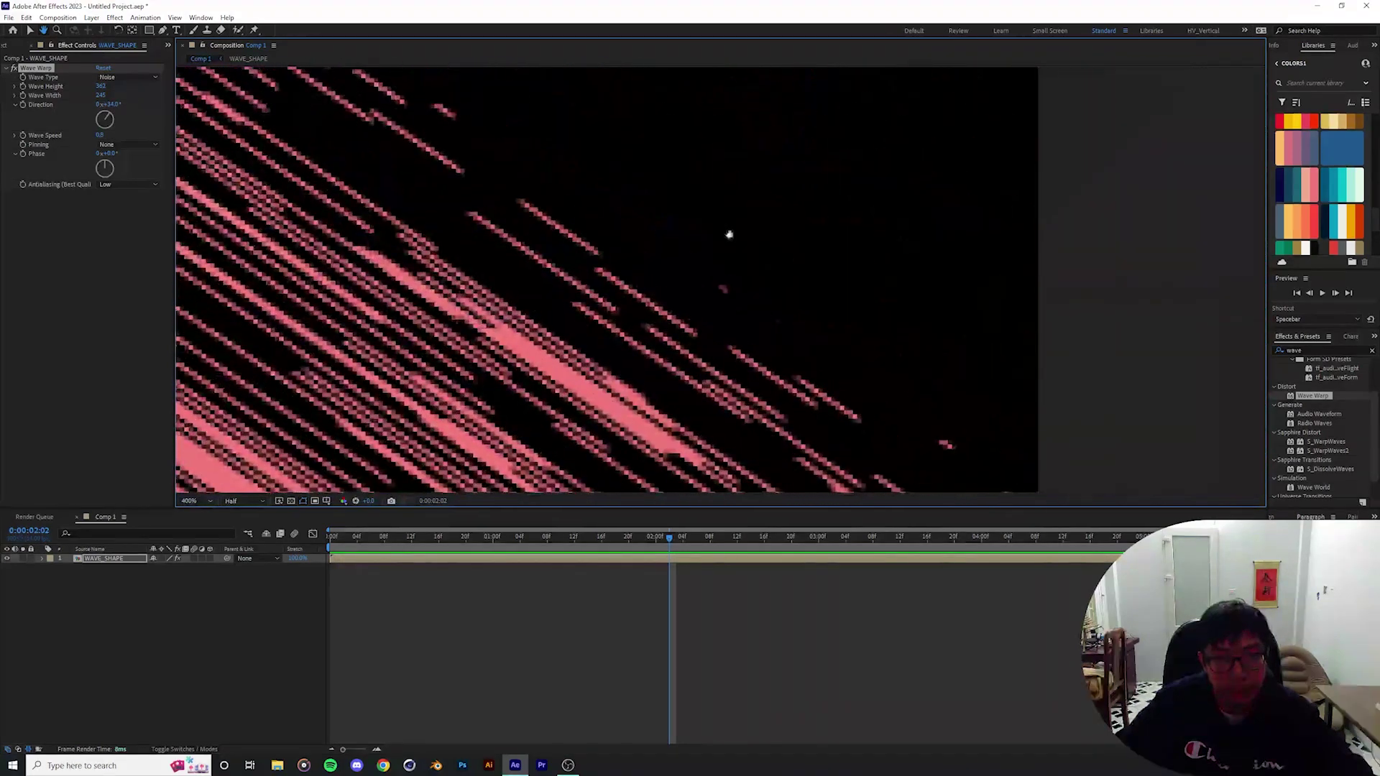
{"action": "scroll", "coordinate": [744, 309], "scroll_direction": "down", "scroll_amount": 2}
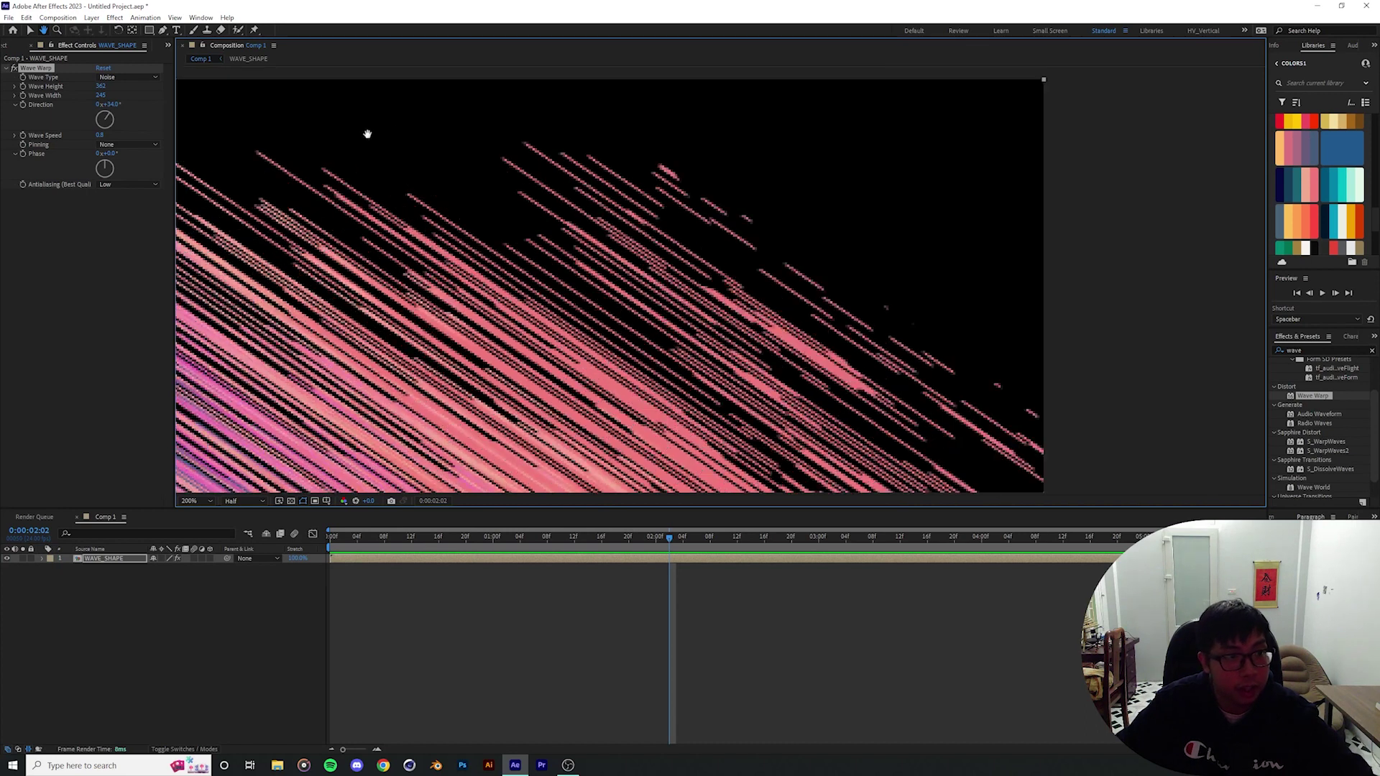
{"action": "scroll", "coordinate": [579, 295], "scroll_direction": "down", "scroll_amount": 4}
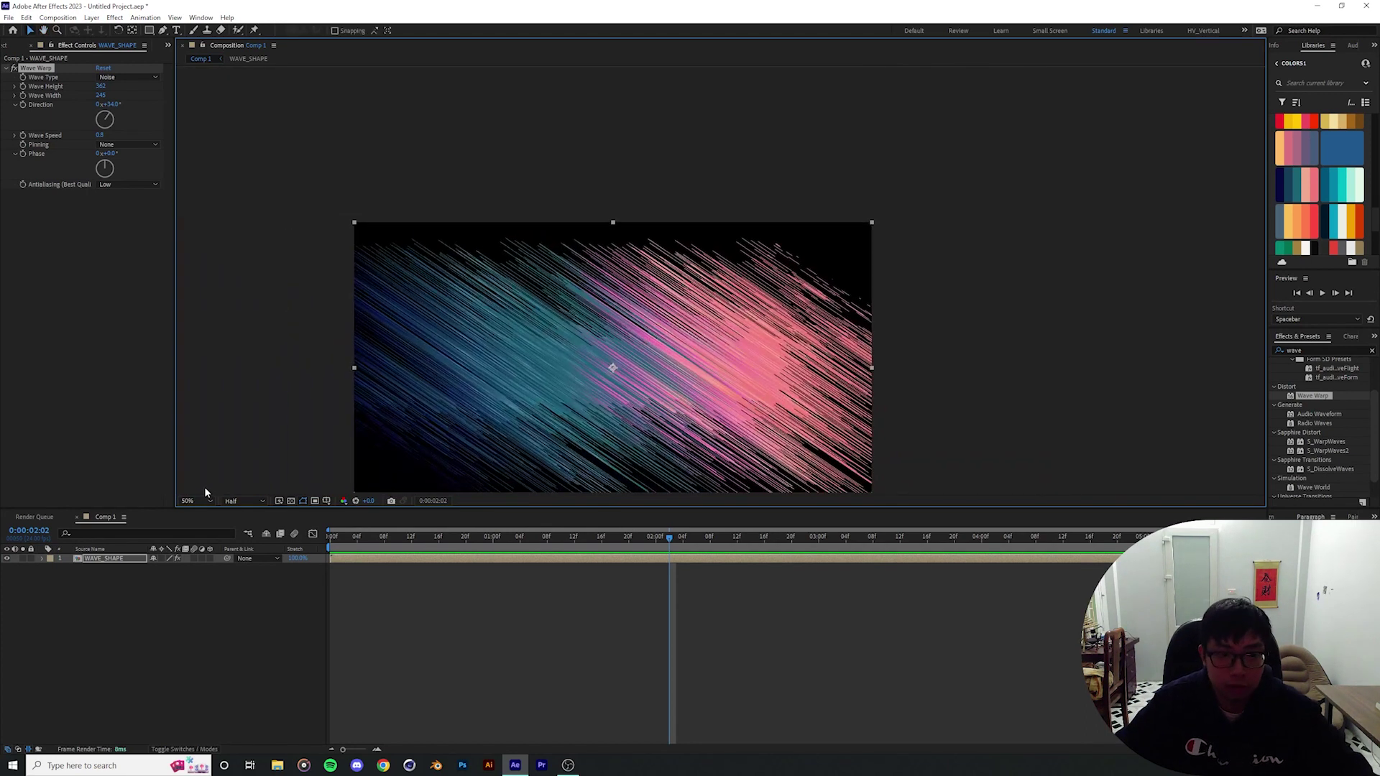
Fit the whole composition back into the viewer.
{"action": "left_click", "coordinate": [204, 499]}
{"action": "left_click", "coordinate": [189, 513]}
{"action": "left_click_drag", "start_coordinate": [776, 325], "coordinate": [721, 305]}
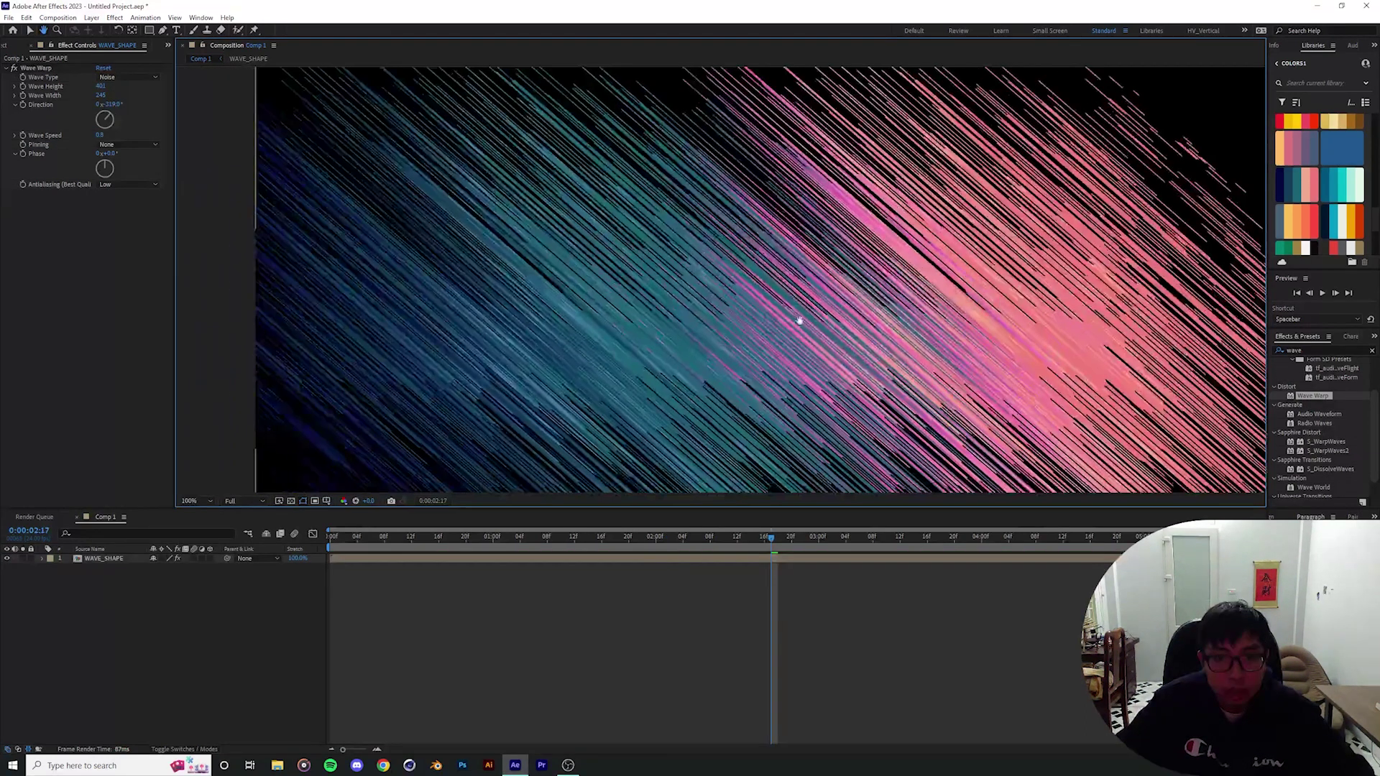
{"action": "scroll", "coordinate": [798, 320], "scroll_direction": "down", "scroll_amount": 1}
{"action": "left_click", "coordinate": [196, 501]}
{"action": "left_click", "coordinate": [194, 513]}
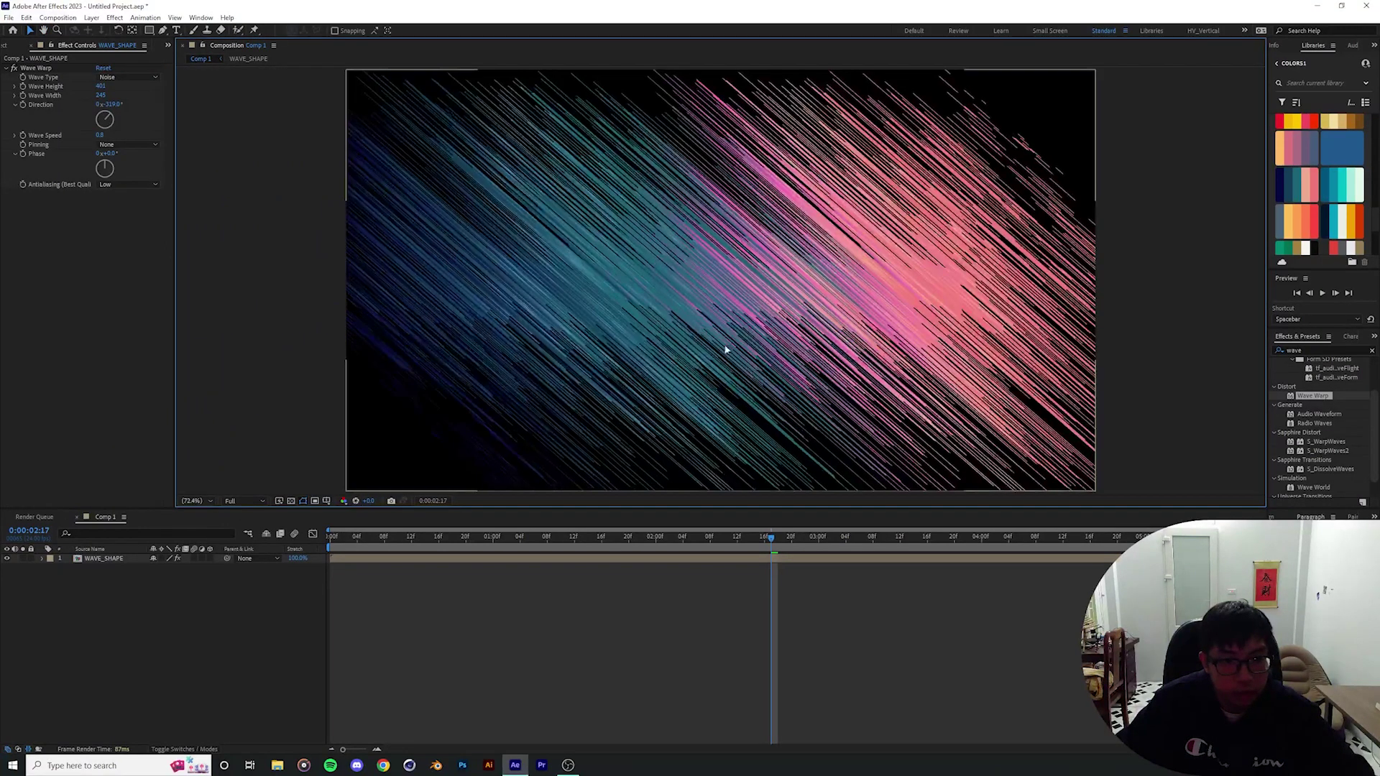
From the first frame, add a second Wave Warp and narrow its wave width to about 79.
{"action": "key", "text": "Home"}
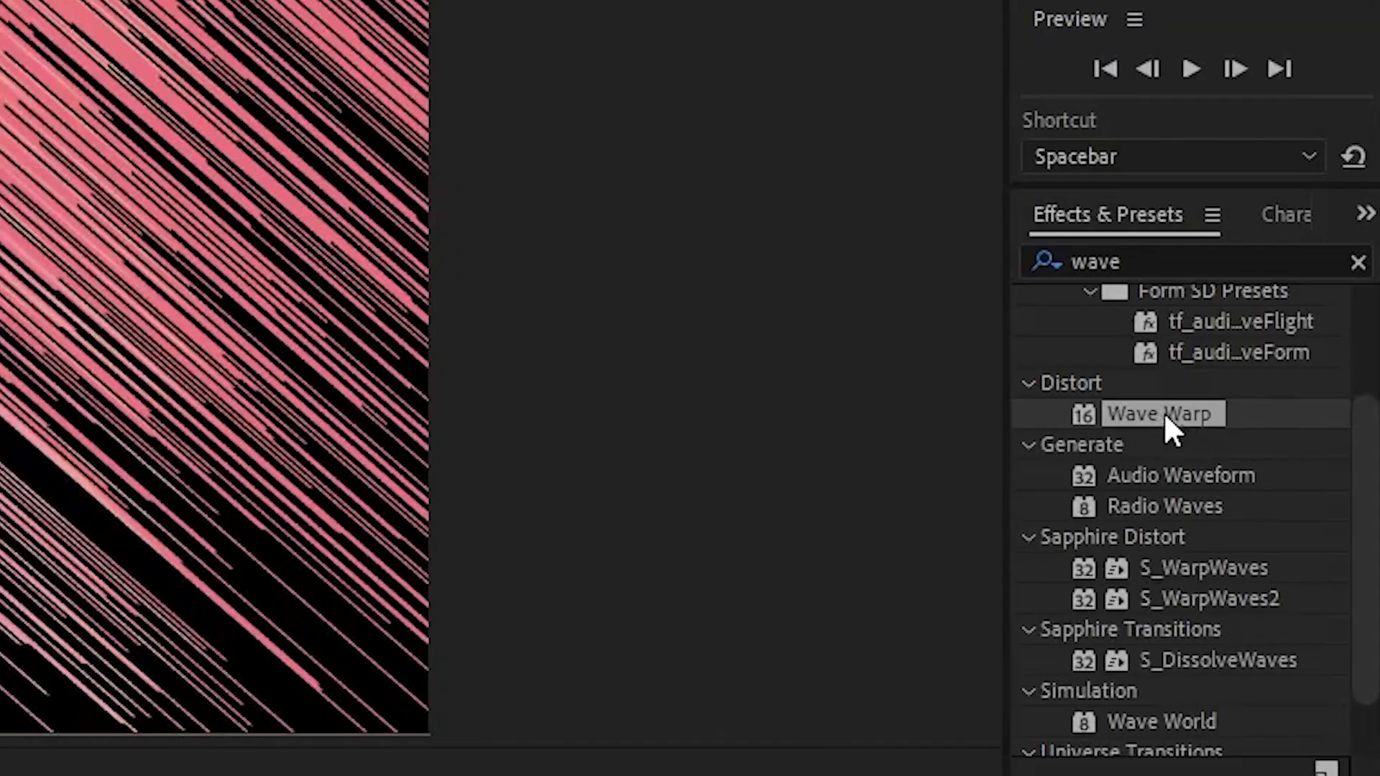
{"action": "left_click_drag", "start_coordinate": [1163, 412], "coordinate": [70, 253]}
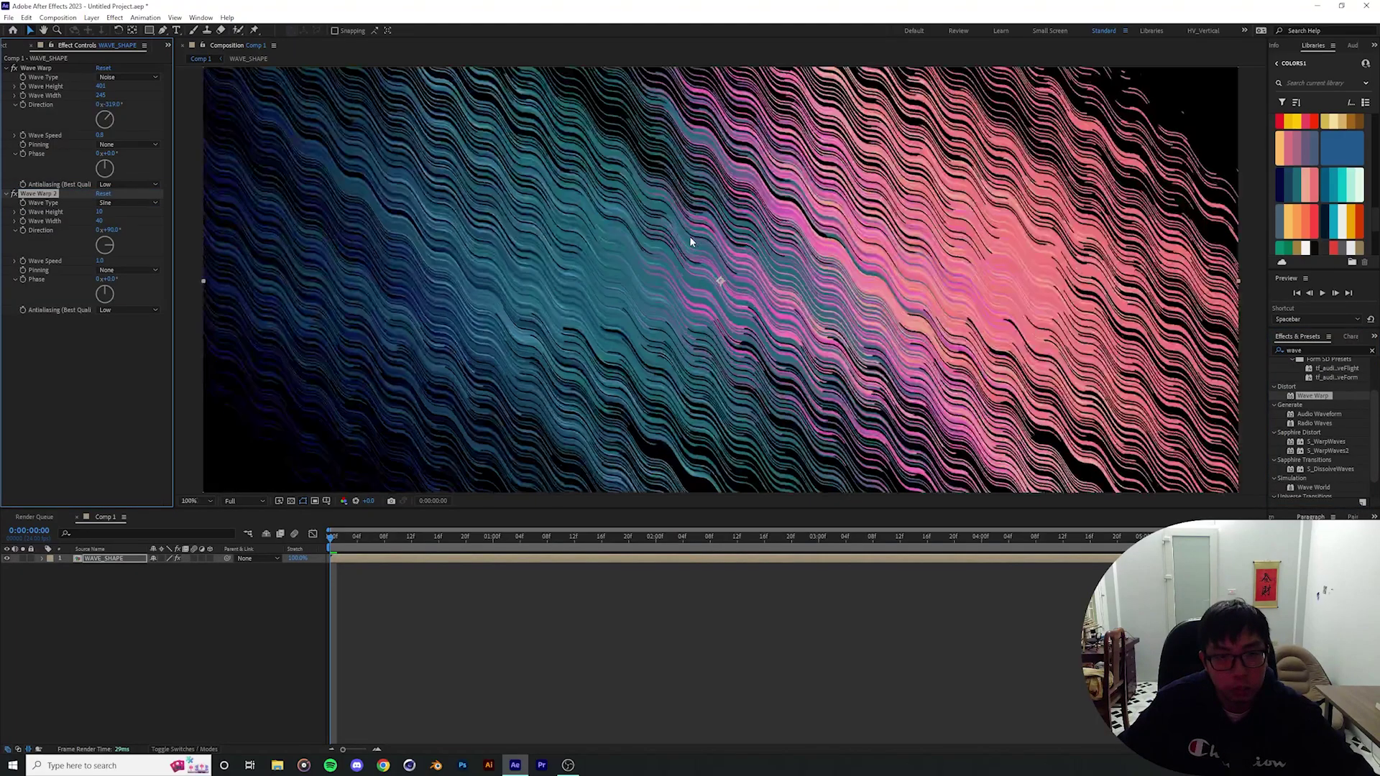
{"action": "left_click", "coordinate": [688, 235]}
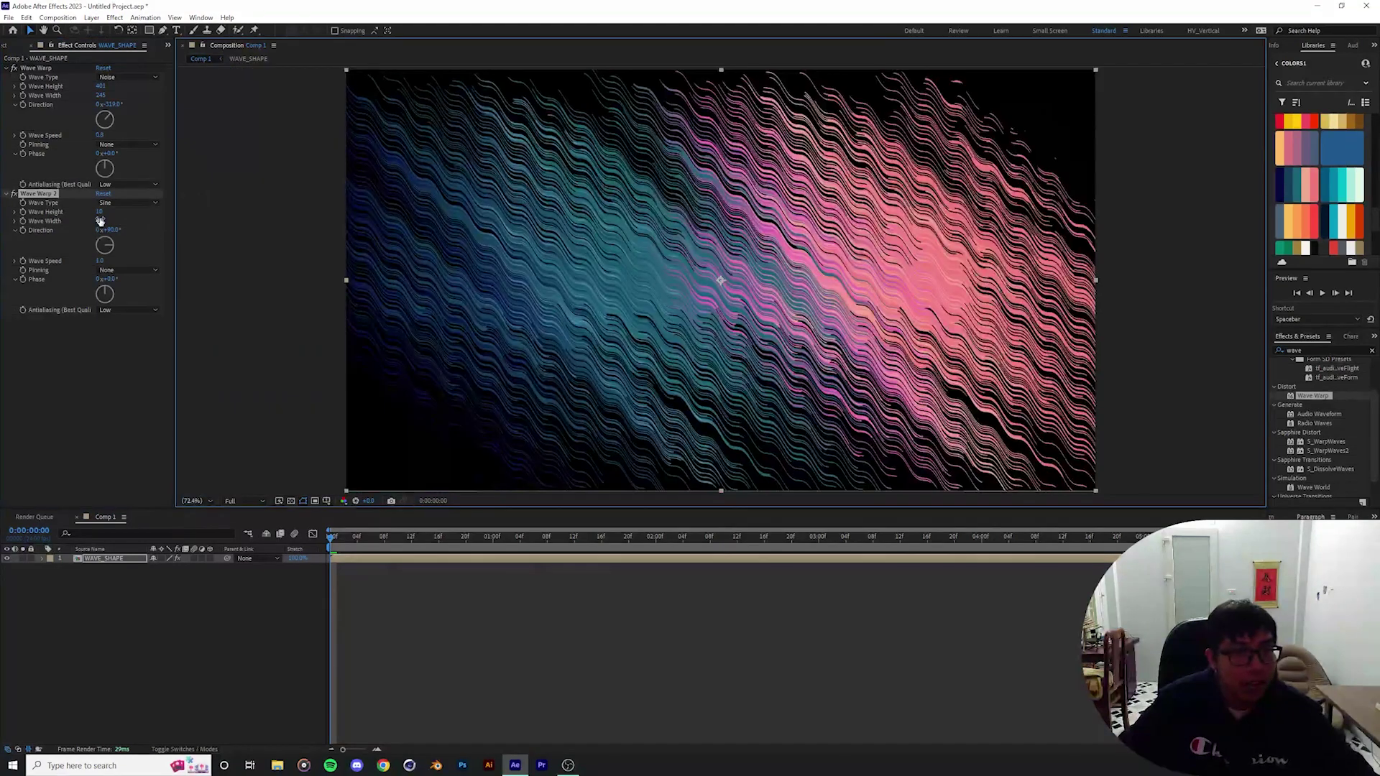
{"action": "left_click_drag", "start_coordinate": [100, 221], "coordinate": [115, 205]}
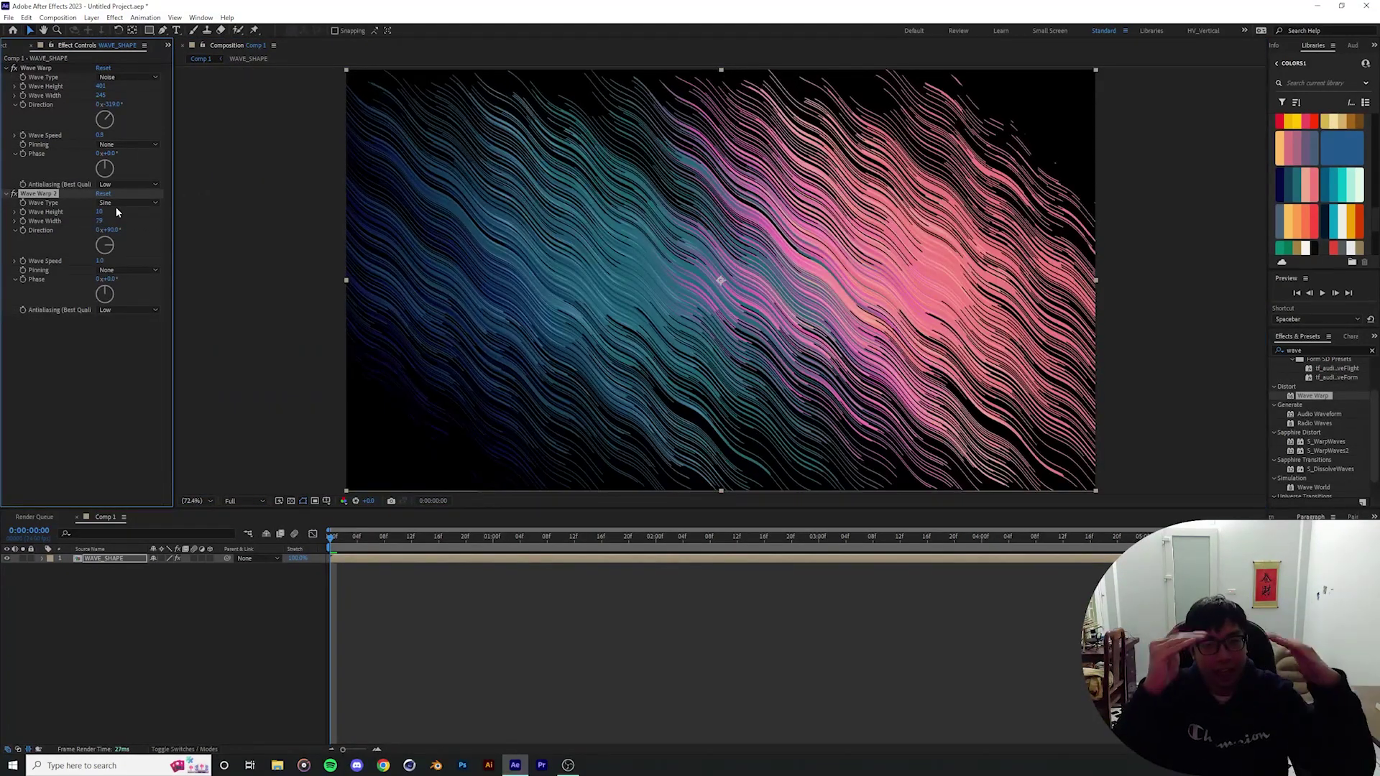
Set the second Wave Warp's wave type to Semicircle, then to Circle.
{"action": "left_click", "coordinate": [131, 204]}
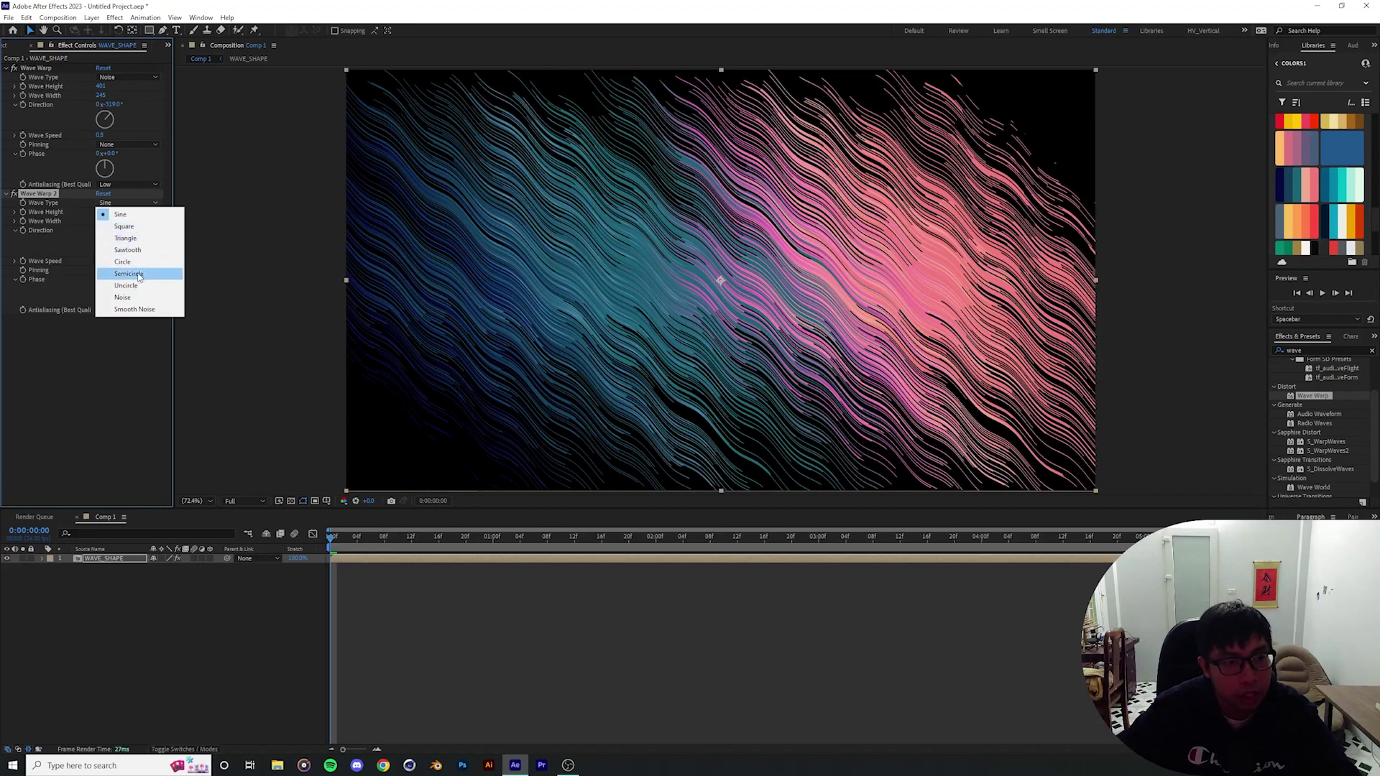
{"action": "left_click", "coordinate": [129, 274]}
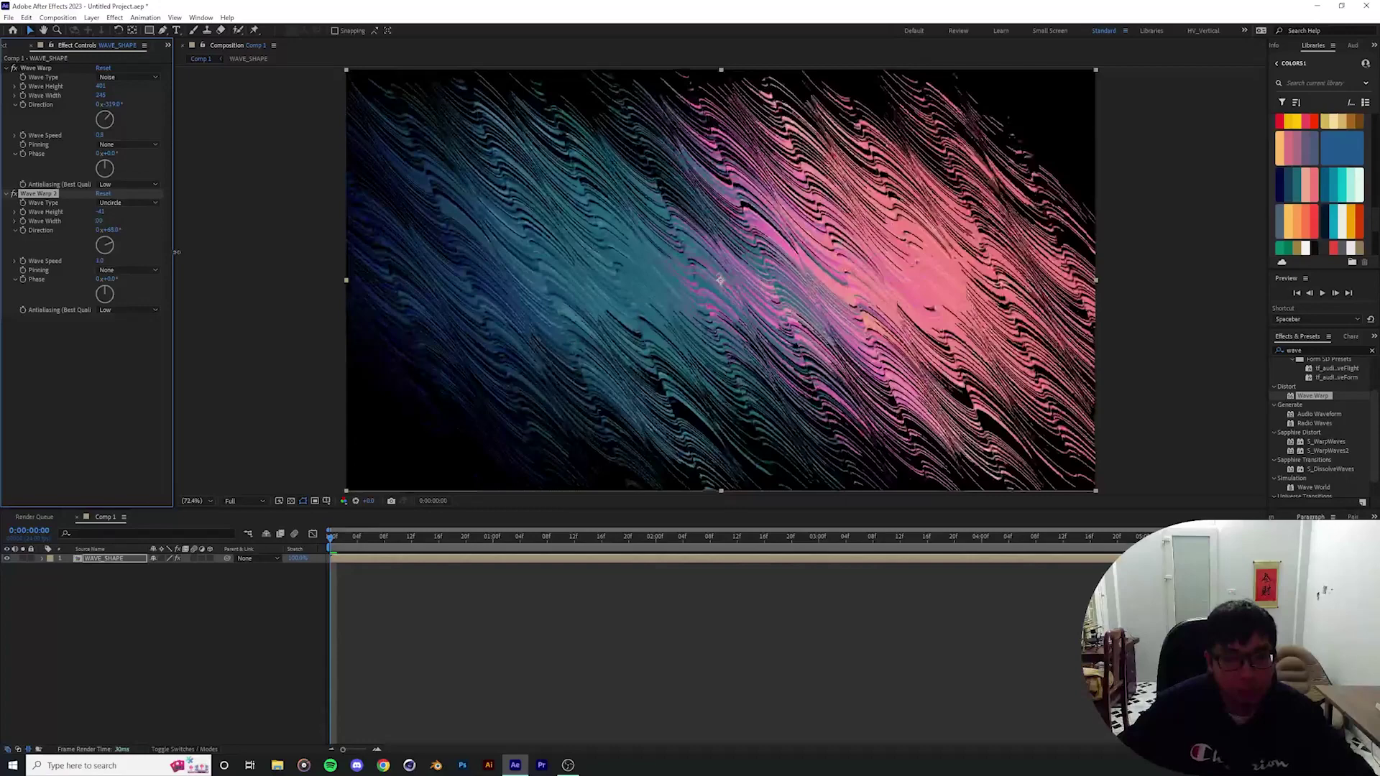
{"action": "left_click", "coordinate": [128, 202]}
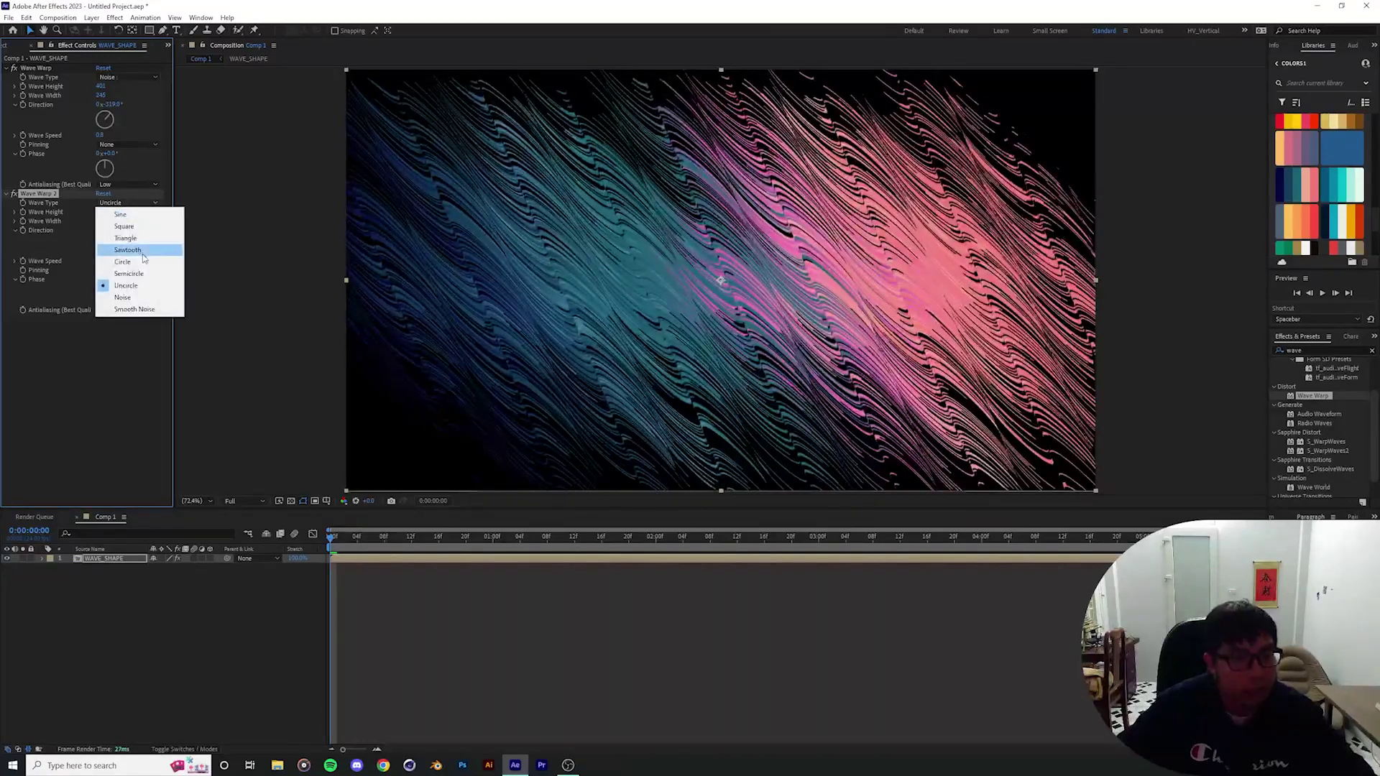
{"action": "left_click", "coordinate": [133, 262]}
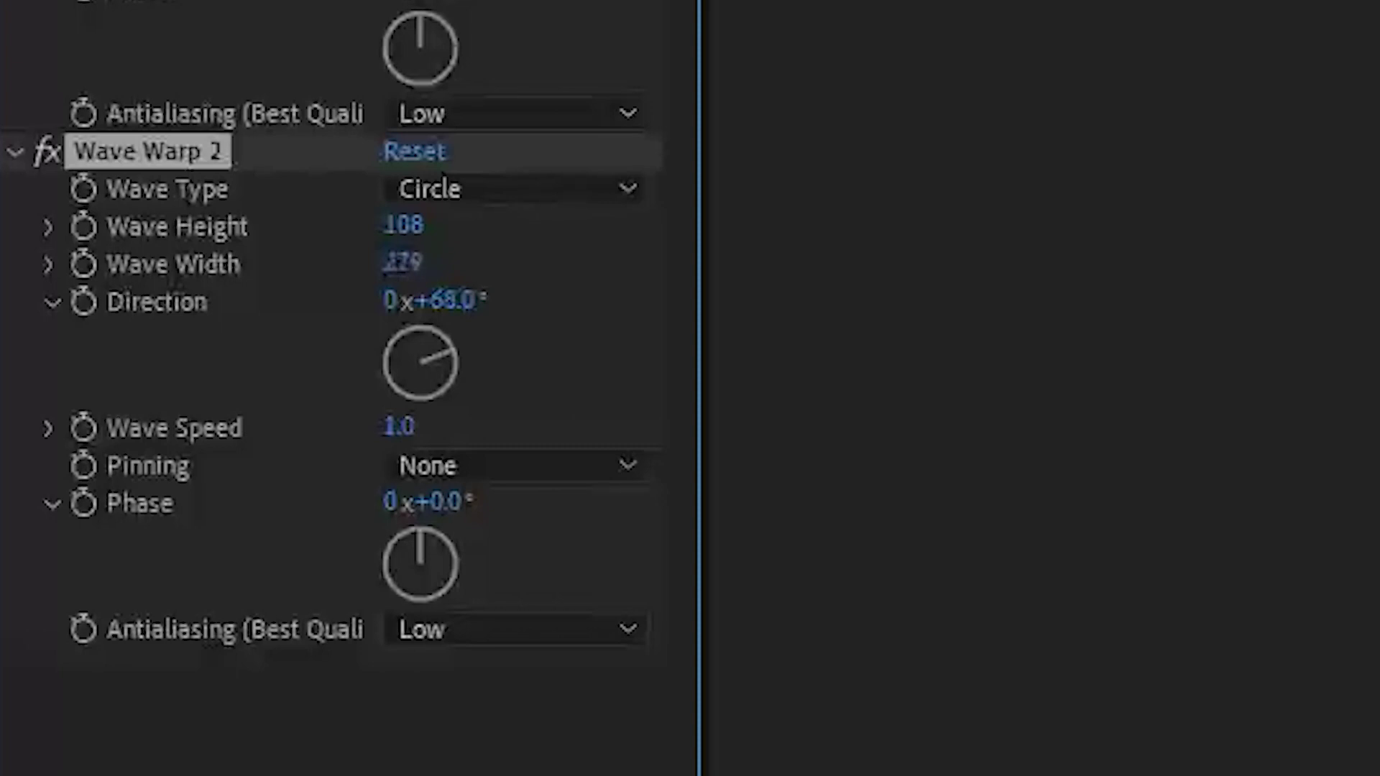
Switch the second Wave Warp to Sine waves with width around 264, then preview.
{"action": "left_click_drag", "start_coordinate": [402, 263], "coordinate": [647, 263]}
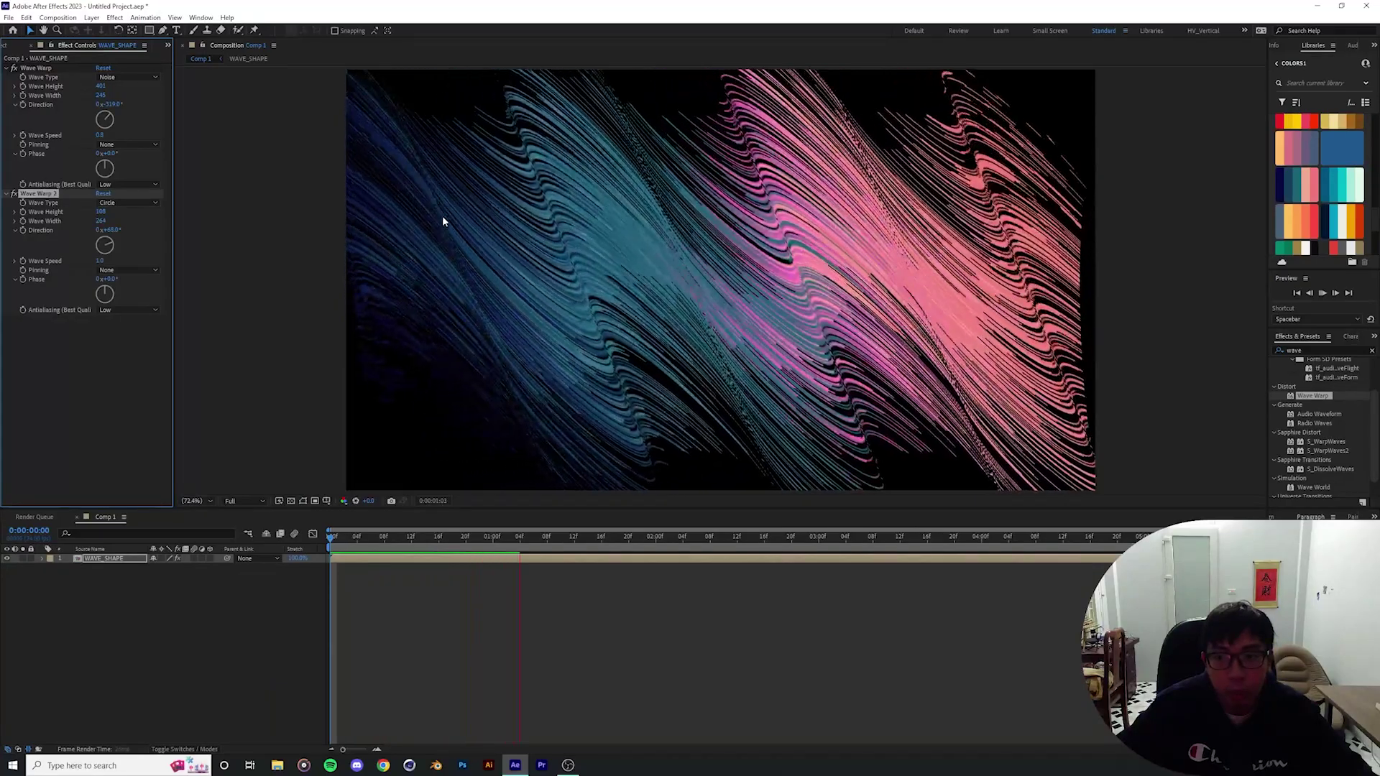
{"action": "left_click", "coordinate": [126, 203]}
{"action": "left_click", "coordinate": [112, 213]}
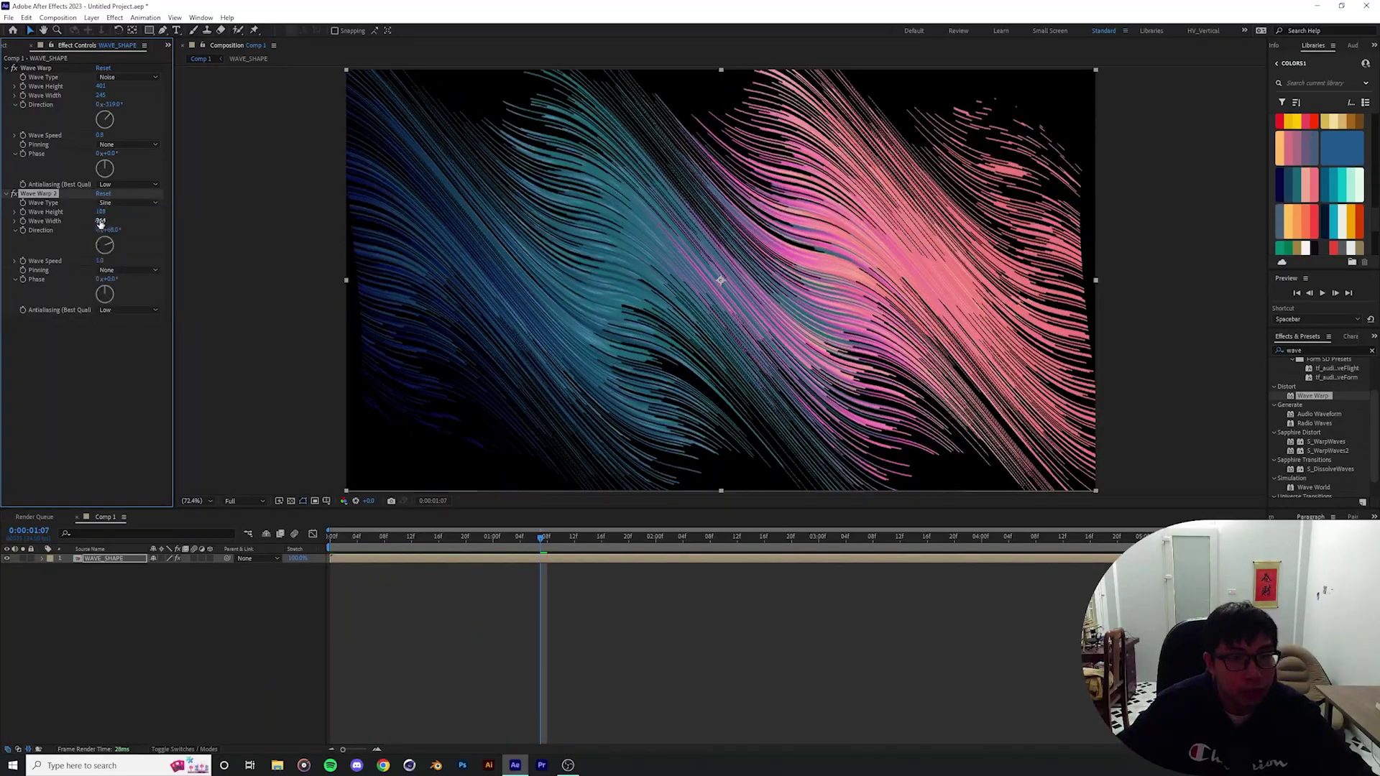
{"action": "left_click_drag", "start_coordinate": [163, 222], "coordinate": [143, 223]}
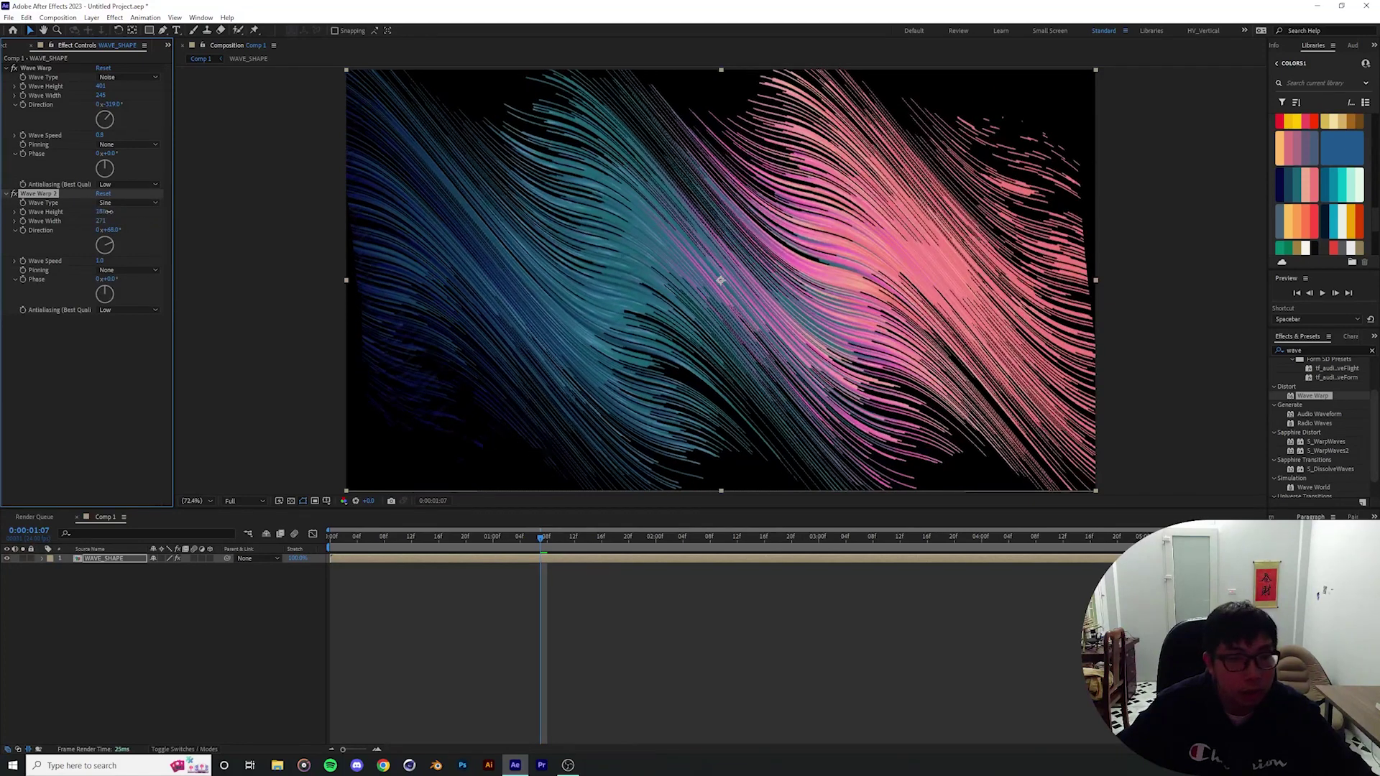
{"action": "key", "text": "space"}
Pin the second Wave Warp at the Left Edge and toggle it off and on to compare.
{"action": "left_click", "coordinate": [142, 271]}
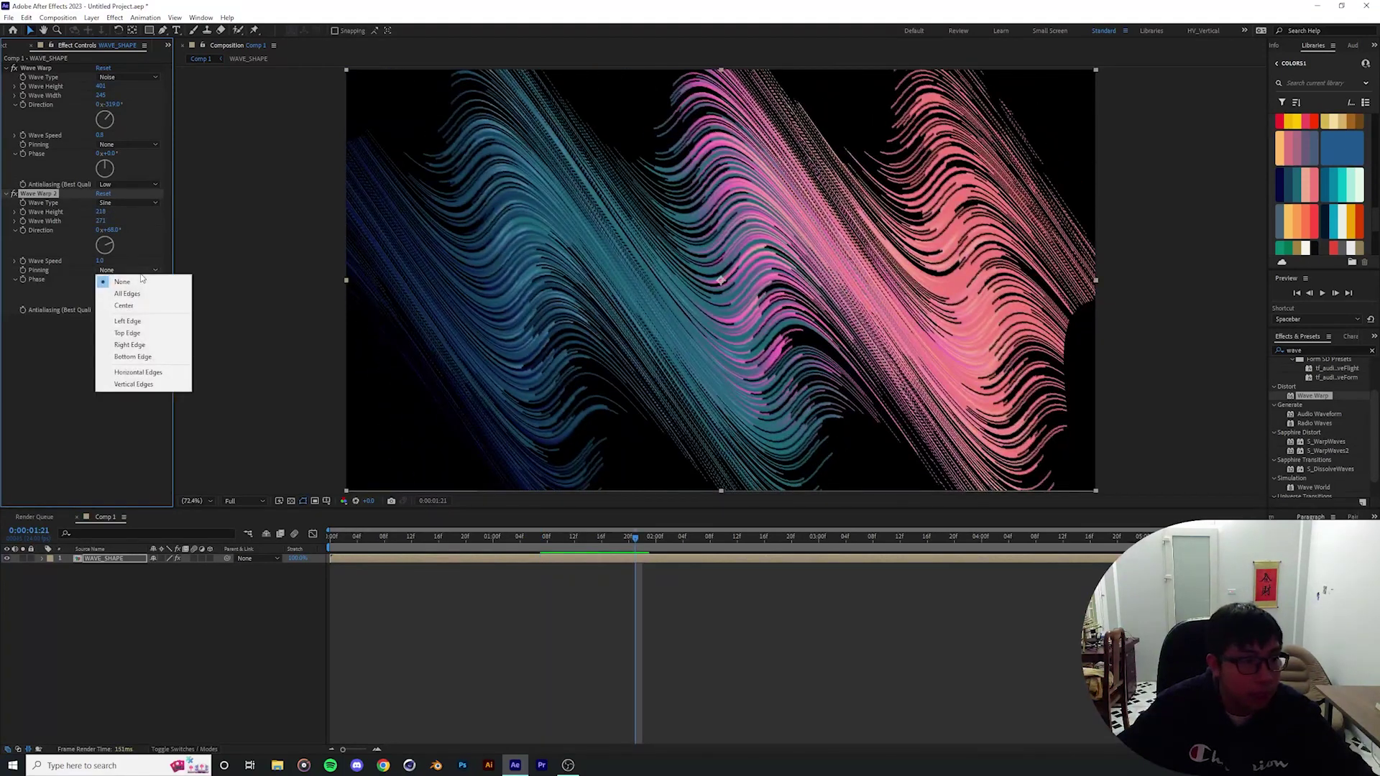
{"action": "left_click", "coordinate": [128, 321]}
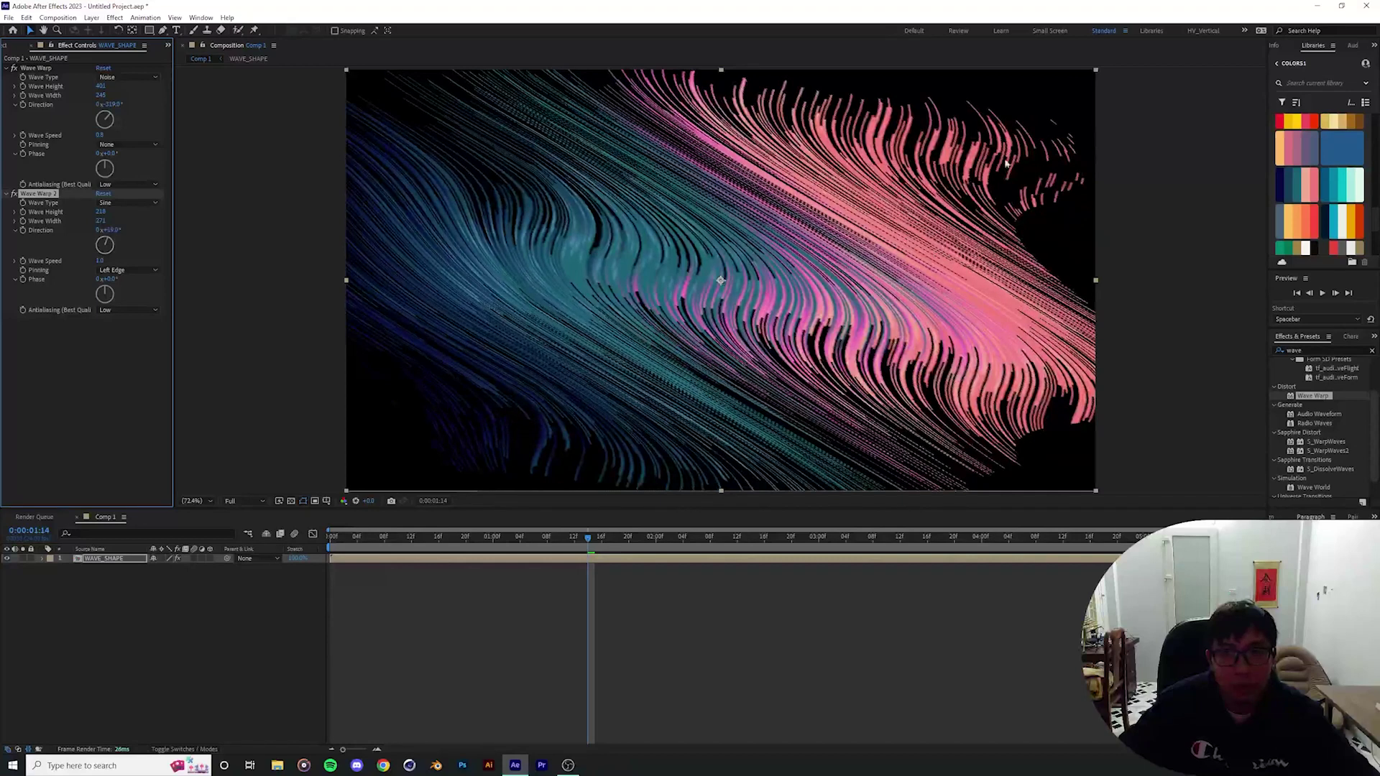
{"action": "left_click_drag", "start_coordinate": [820, 125], "coordinate": [651, 250]}
{"action": "scroll", "coordinate": [646, 266], "scroll_direction": "up", "scroll_amount": 1}
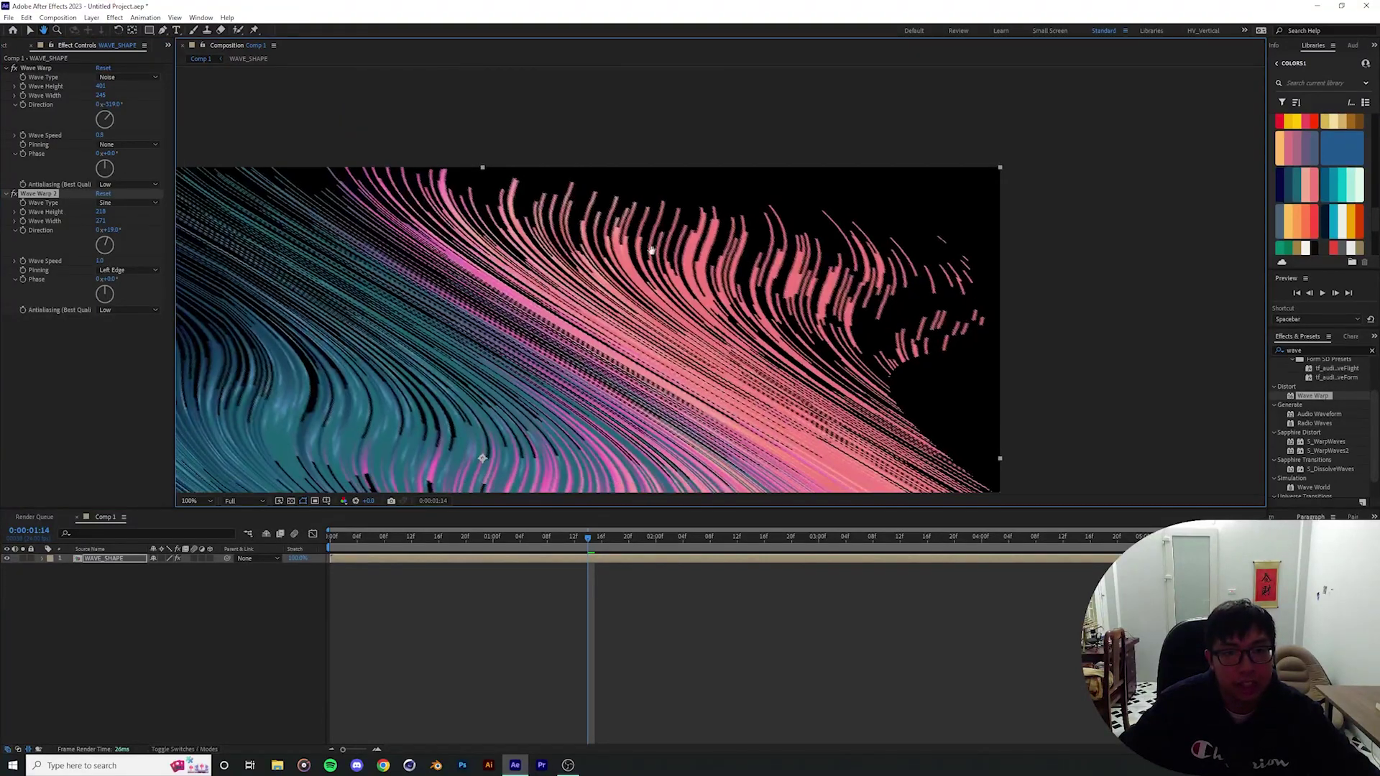
{"action": "left_click", "coordinate": [14, 194]}
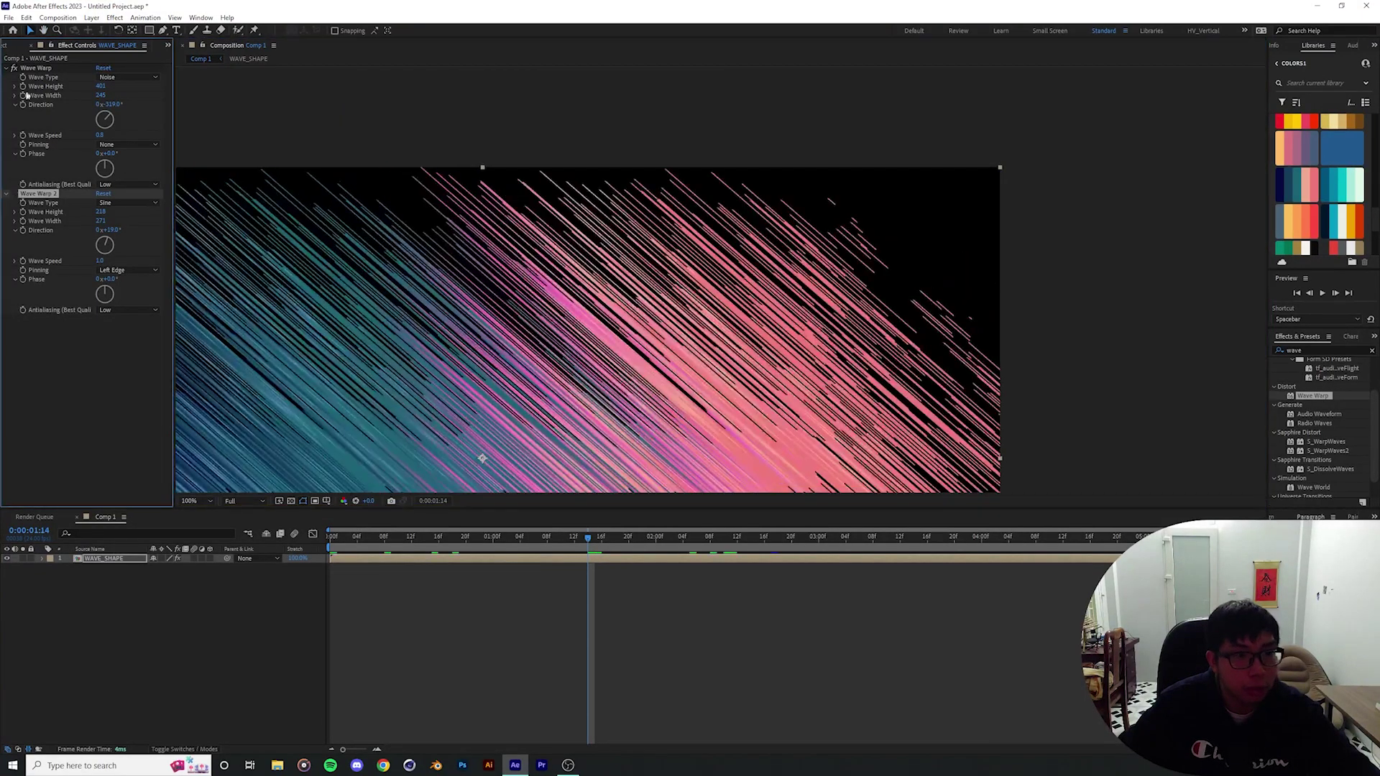
{"action": "left_click", "coordinate": [15, 194]}
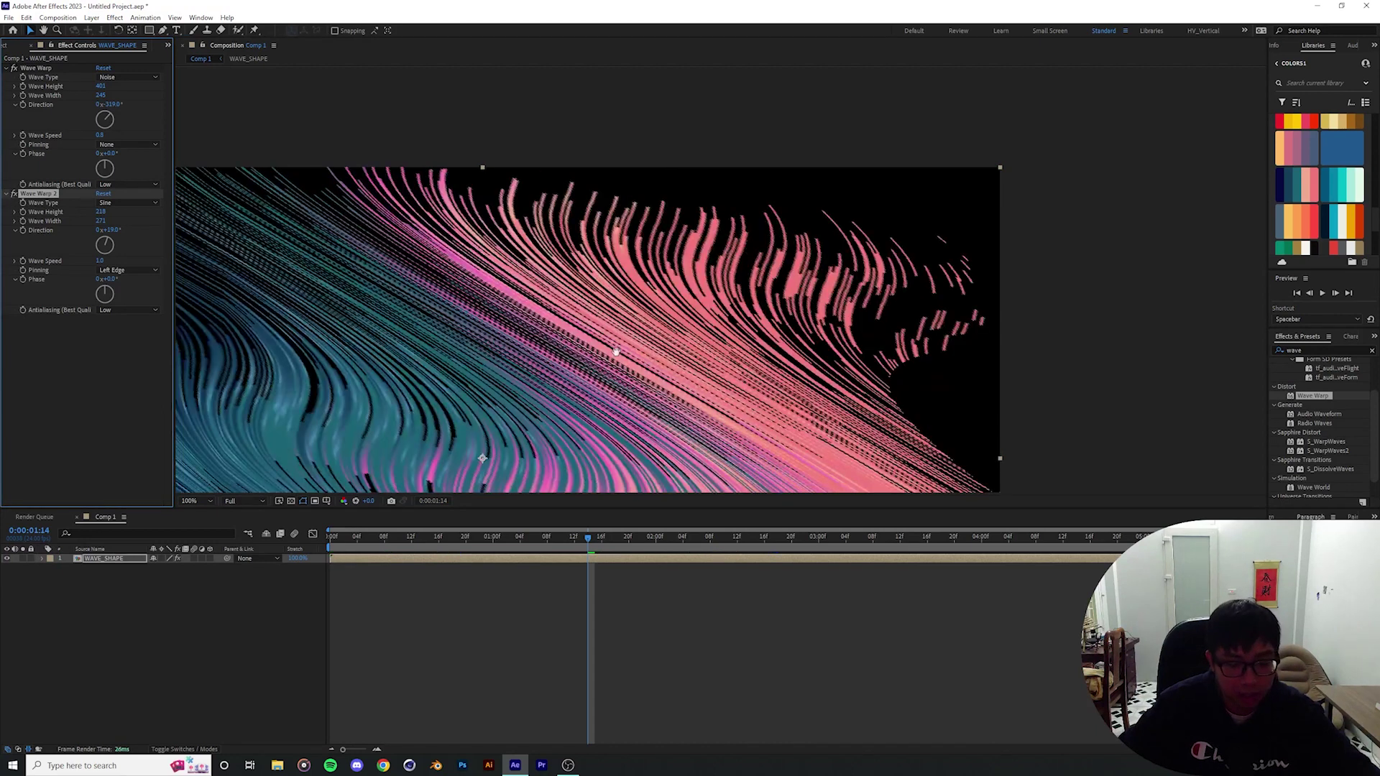
{"action": "left_click_drag", "start_coordinate": [616, 352], "coordinate": [909, 225]}
{"action": "scroll", "coordinate": [850, 278], "scroll_direction": "down", "scroll_amount": 1}
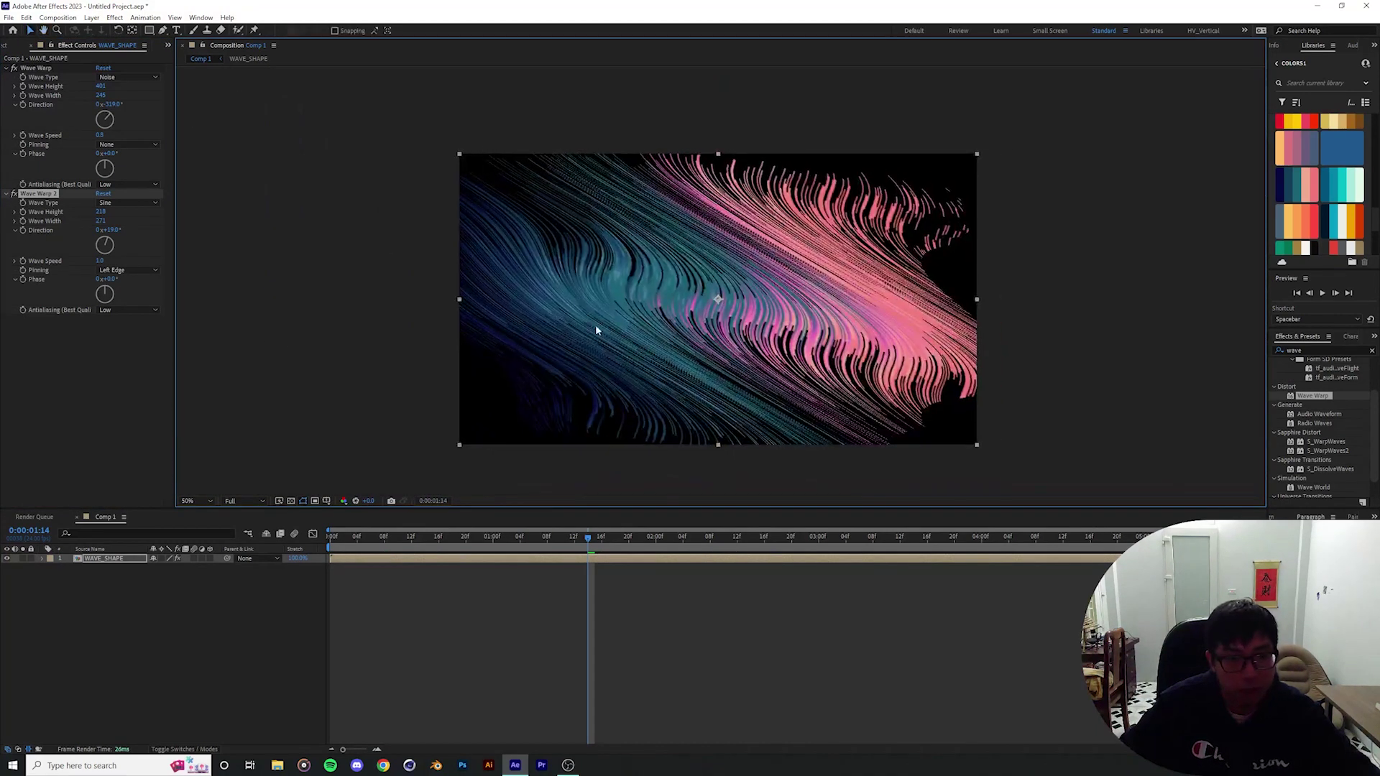
Fit the composition in the viewer and try Semicircle waves, keeping Left Edge pinning.
{"action": "left_click", "coordinate": [198, 501]}
{"action": "left_click", "coordinate": [194, 531]}
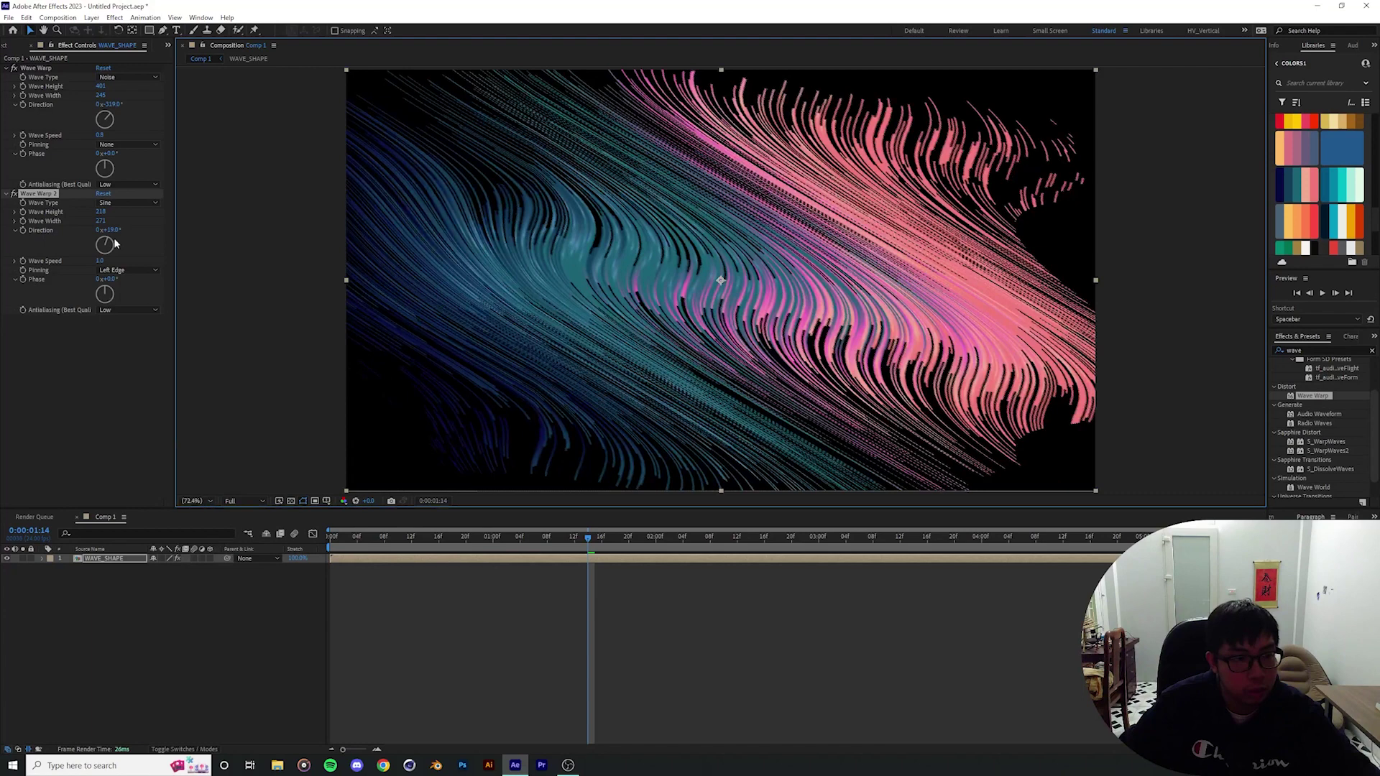
{"action": "left_click", "coordinate": [127, 202]}
{"action": "left_click", "coordinate": [127, 274]}
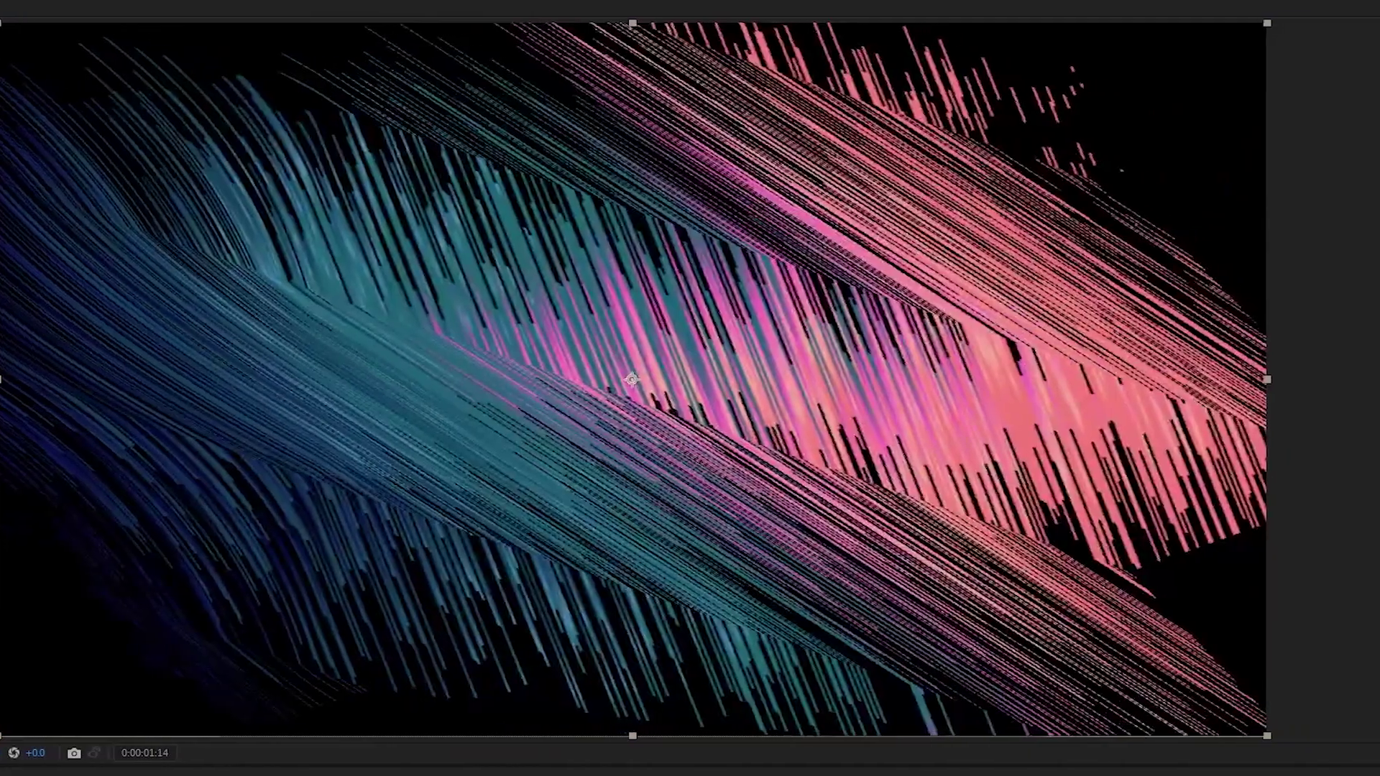
{"action": "left_click", "coordinate": [127, 269]}
{"action": "left_click", "coordinate": [138, 262]}
Return the second Wave Warp to Sine waves and reduce its width to about 266.
{"action": "left_click", "coordinate": [133, 205]}
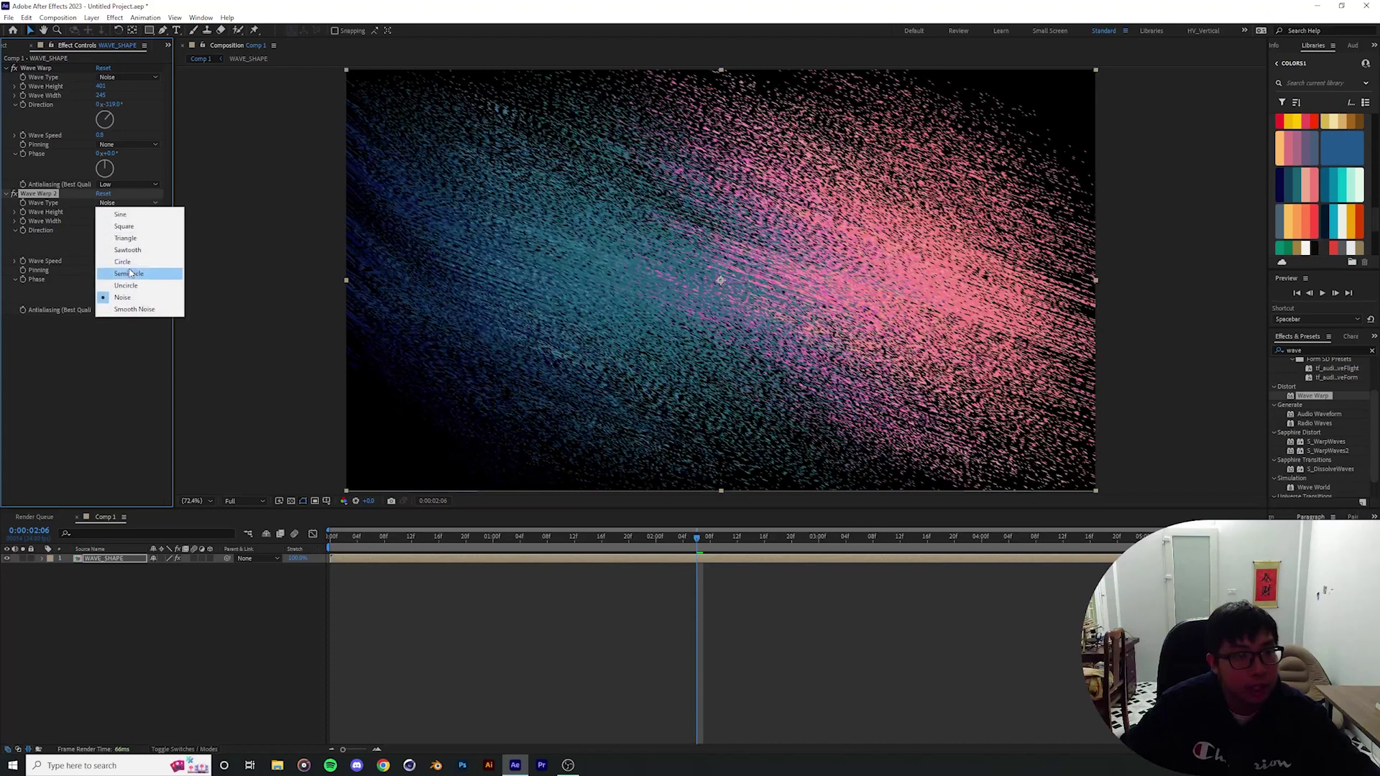
{"action": "left_click", "coordinate": [130, 271]}
{"action": "left_click", "coordinate": [137, 207]}
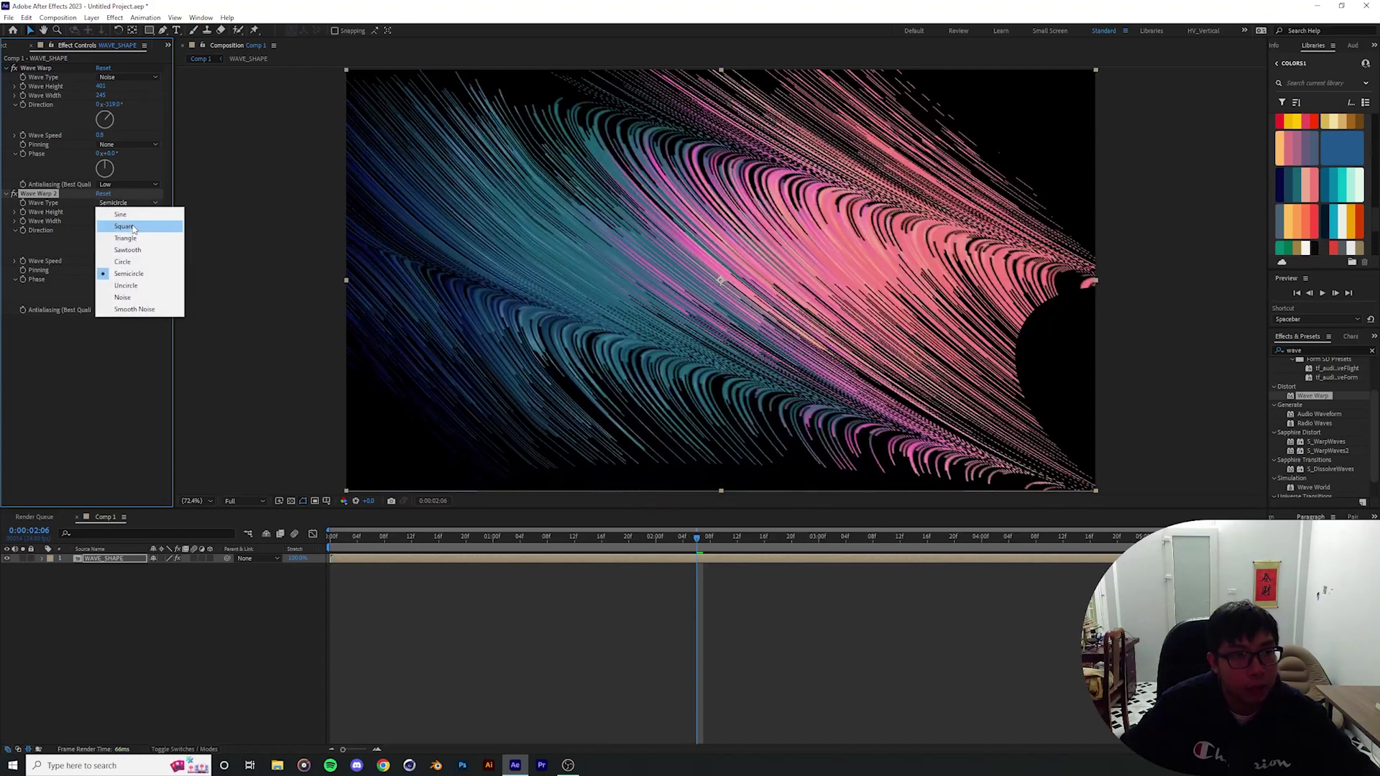
{"action": "left_click", "coordinate": [120, 214]}
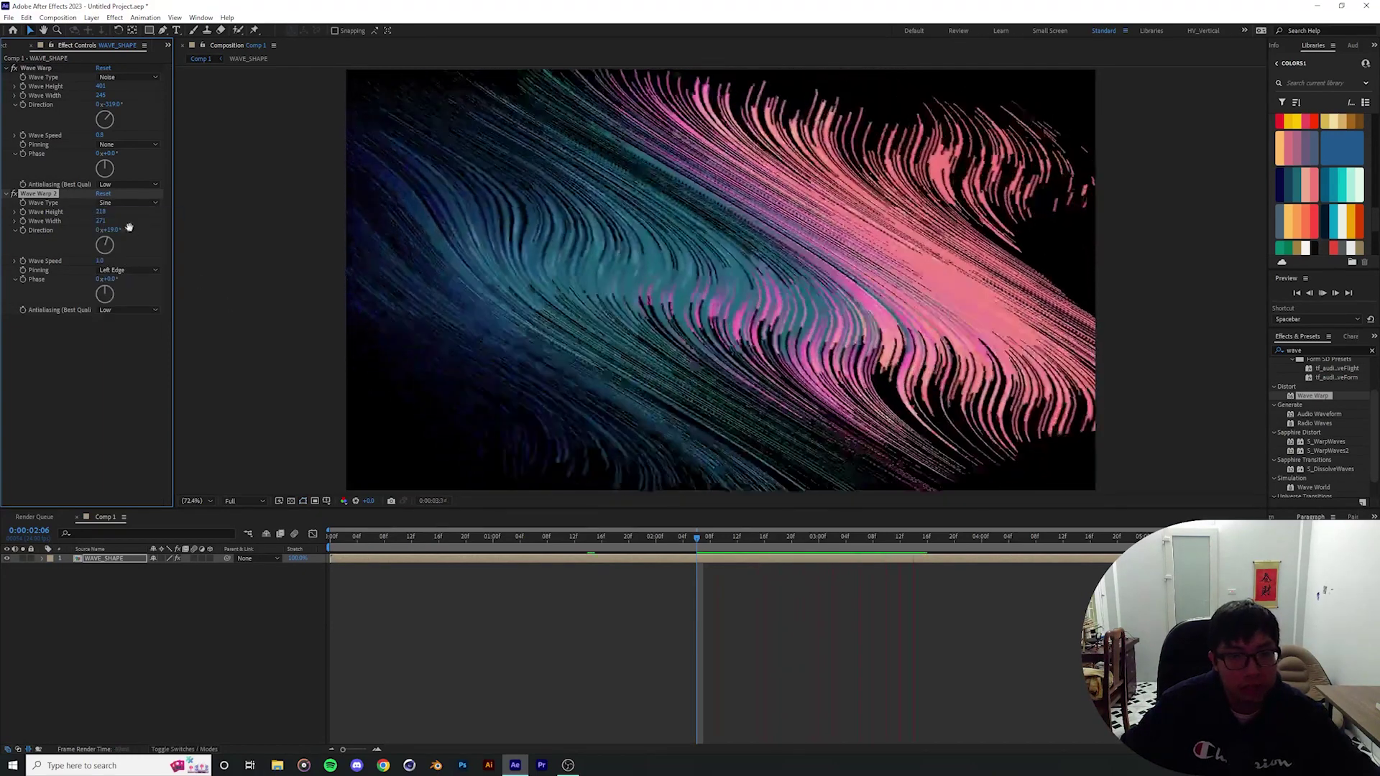
{"action": "mouse_move", "coordinate": [101, 221]}
{"action": "left_mouse_down"}
{"action": "mouse_move", "coordinate": [92, 230]}
{"action": "mouse_move", "coordinate": [106, 212]}
{"action": "left_mouse_up"}
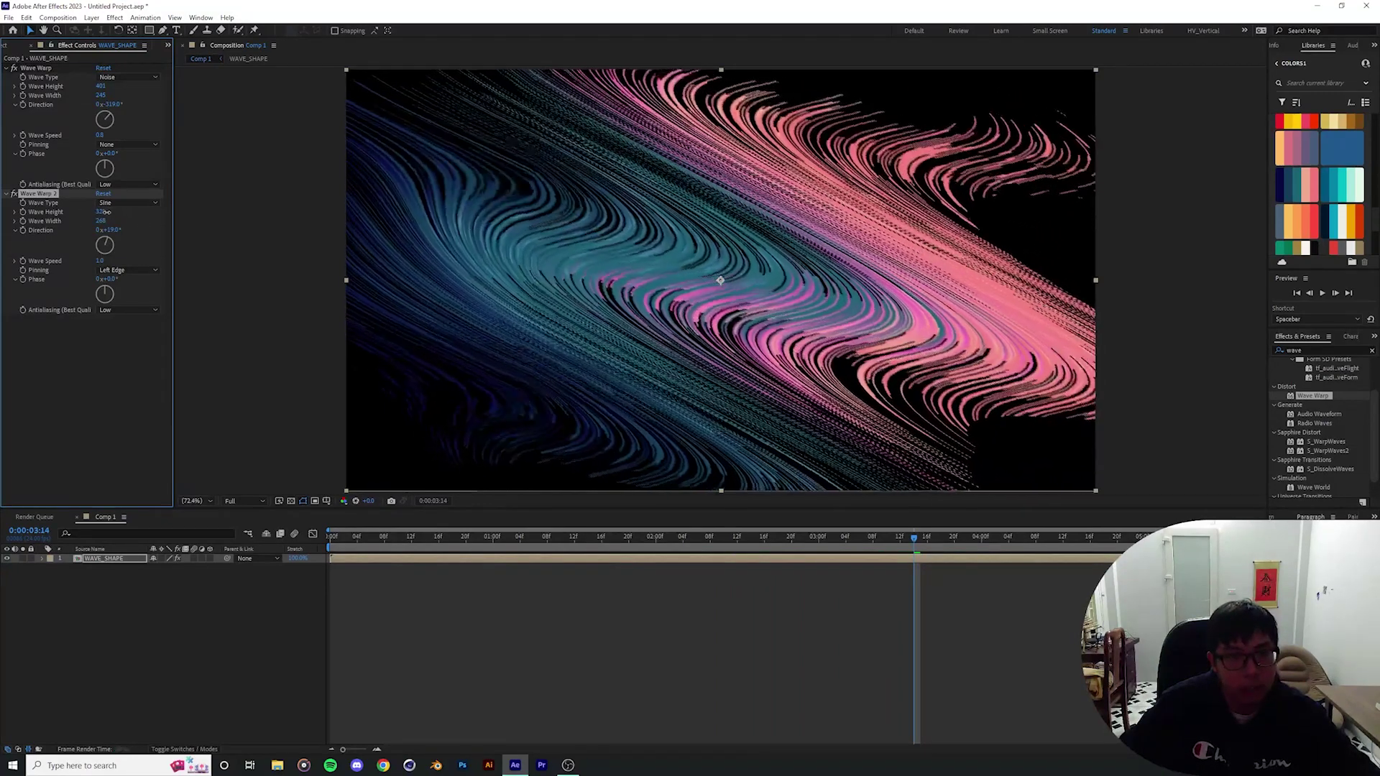
Shift the second Wave Warp's phase to roughly +163°, then pull it back slightly.
{"action": "left_click", "coordinate": [119, 203]}
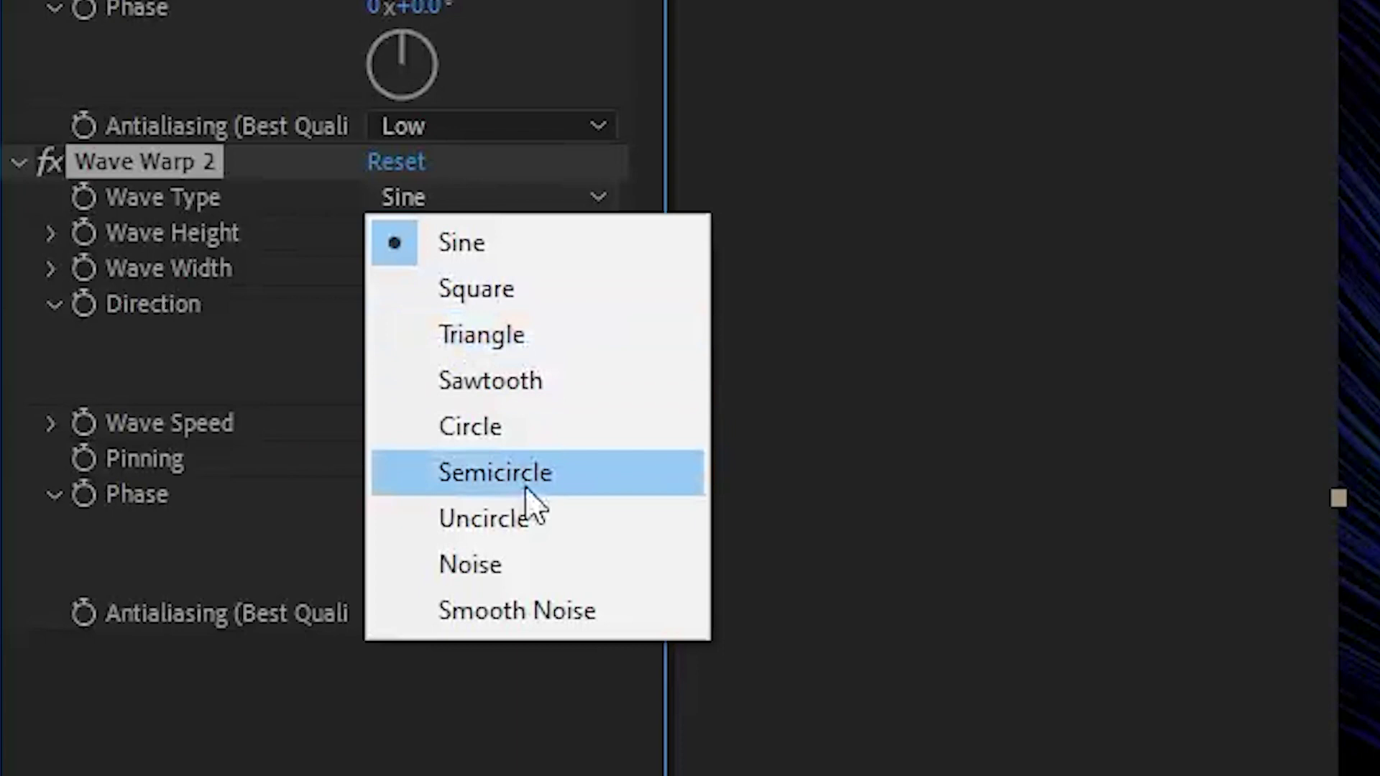
{"action": "left_click", "coordinate": [475, 754]}
{"action": "left_click_drag", "start_coordinate": [402, 552], "coordinate": [748, 542]}
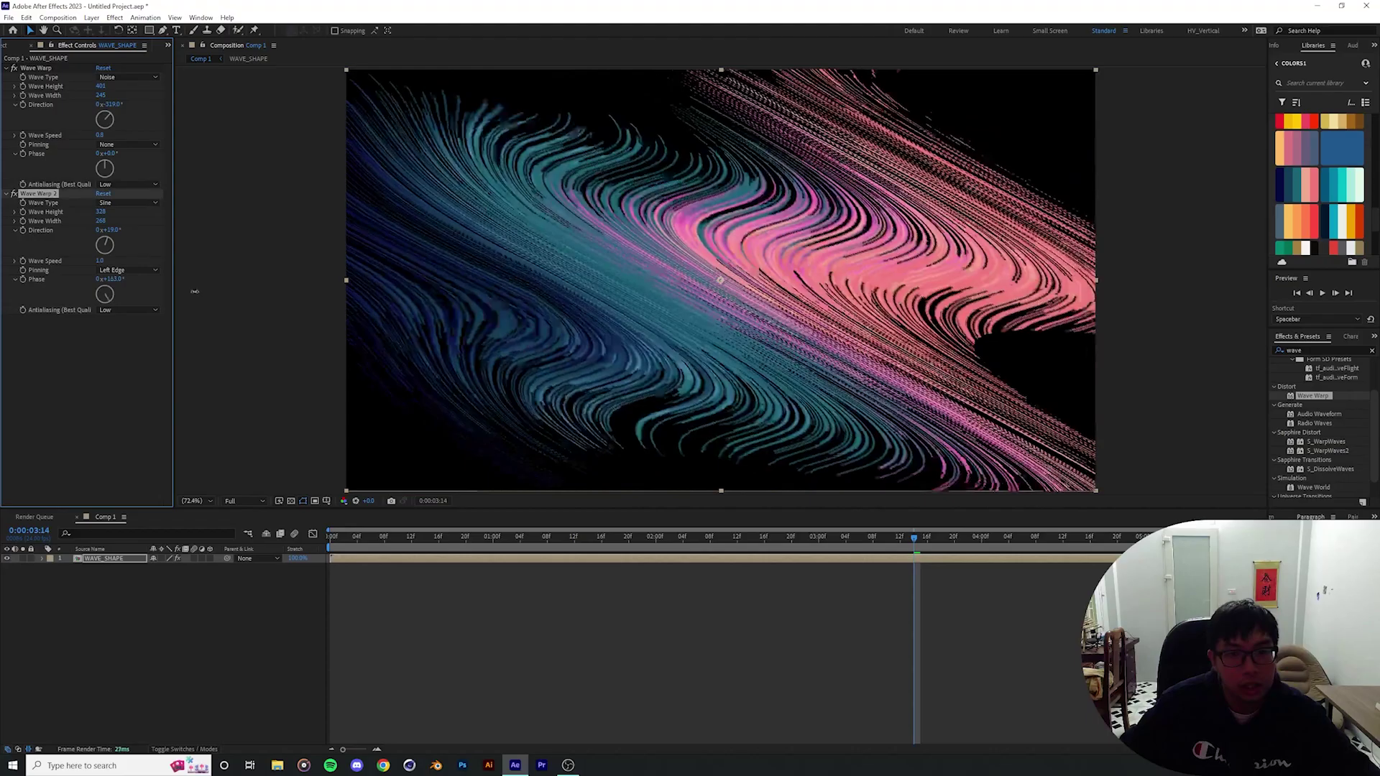
{"action": "left_click_drag", "start_coordinate": [195, 291], "coordinate": [187, 300]}
Add a third Wave Warp, rotate its direction, set speed 0.1 and width 125.
{"action": "double_click", "coordinate": [1318, 397]}
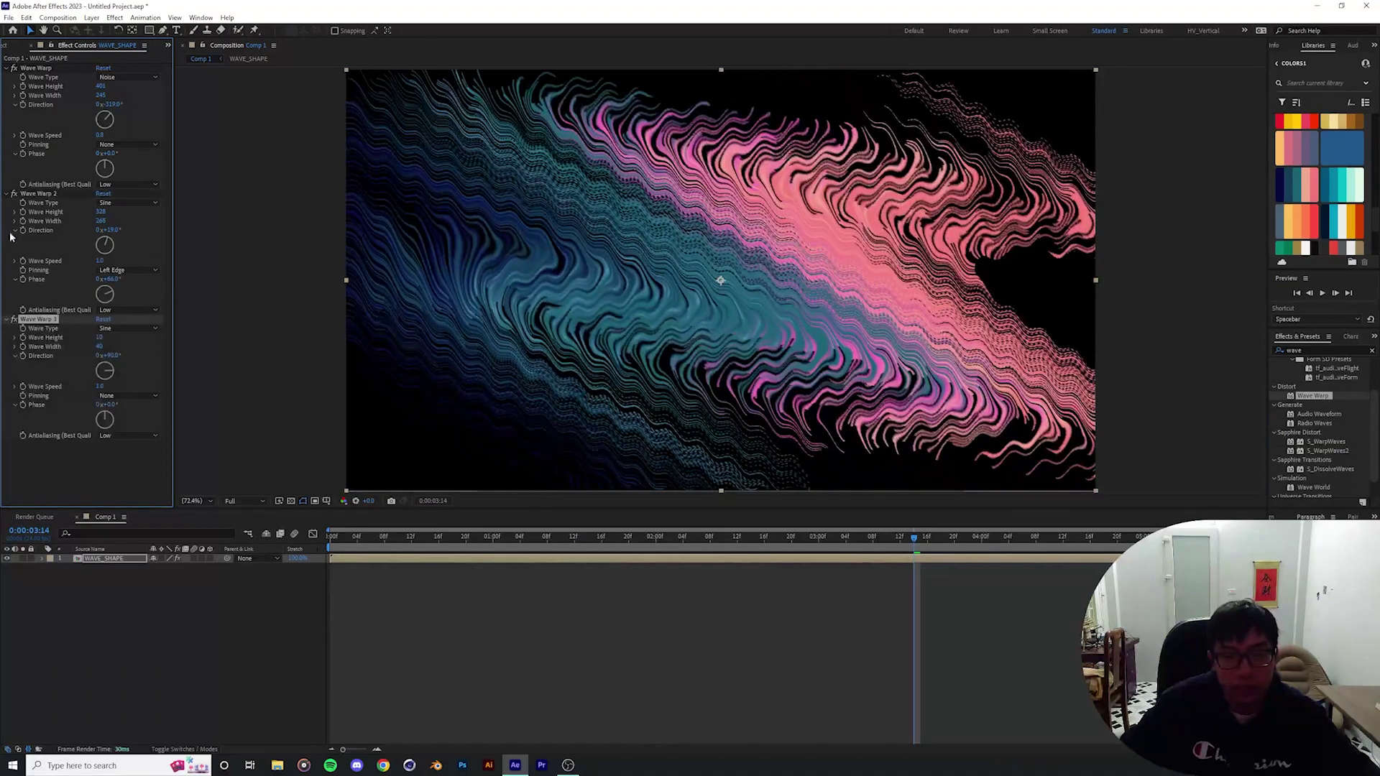
{"action": "left_click_drag", "start_coordinate": [110, 356], "coordinate": [159, 357]}
{"action": "left_click", "coordinate": [128, 329]}
{"action": "left_click", "coordinate": [129, 399]}
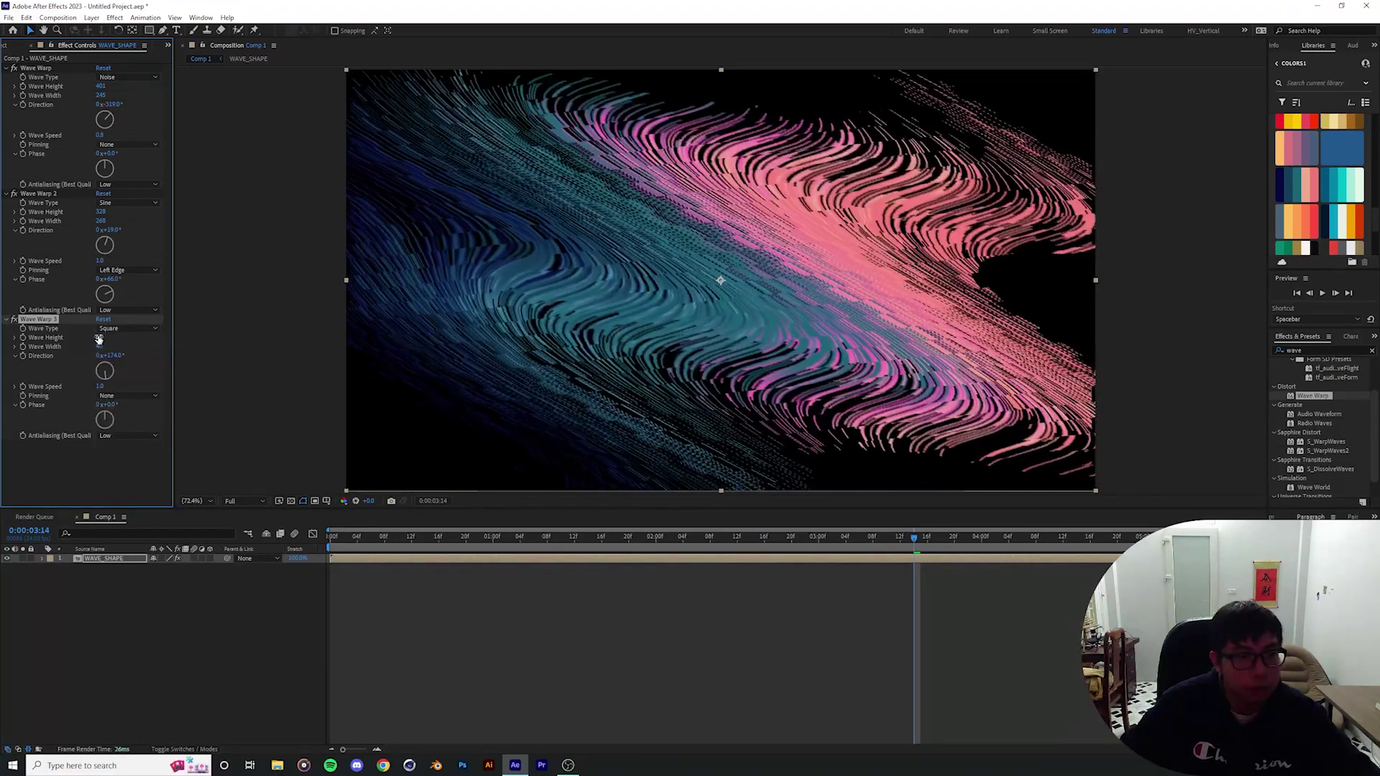
{"action": "left_click", "coordinate": [440, 548]}
{"action": "left_click_drag", "start_coordinate": [441, 549], "coordinate": [433, 548]}
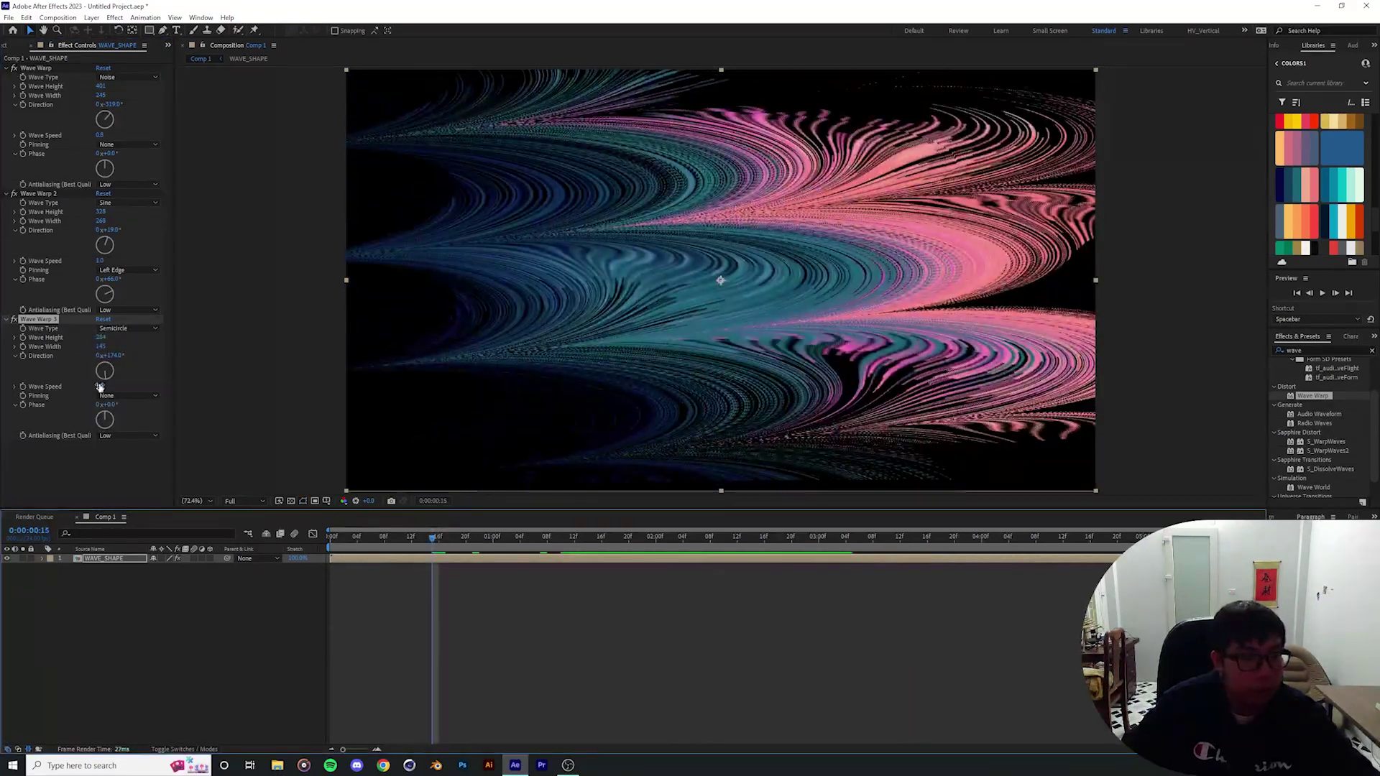
{"action": "left_click_drag", "start_coordinate": [100, 387], "coordinate": [55, 389]}
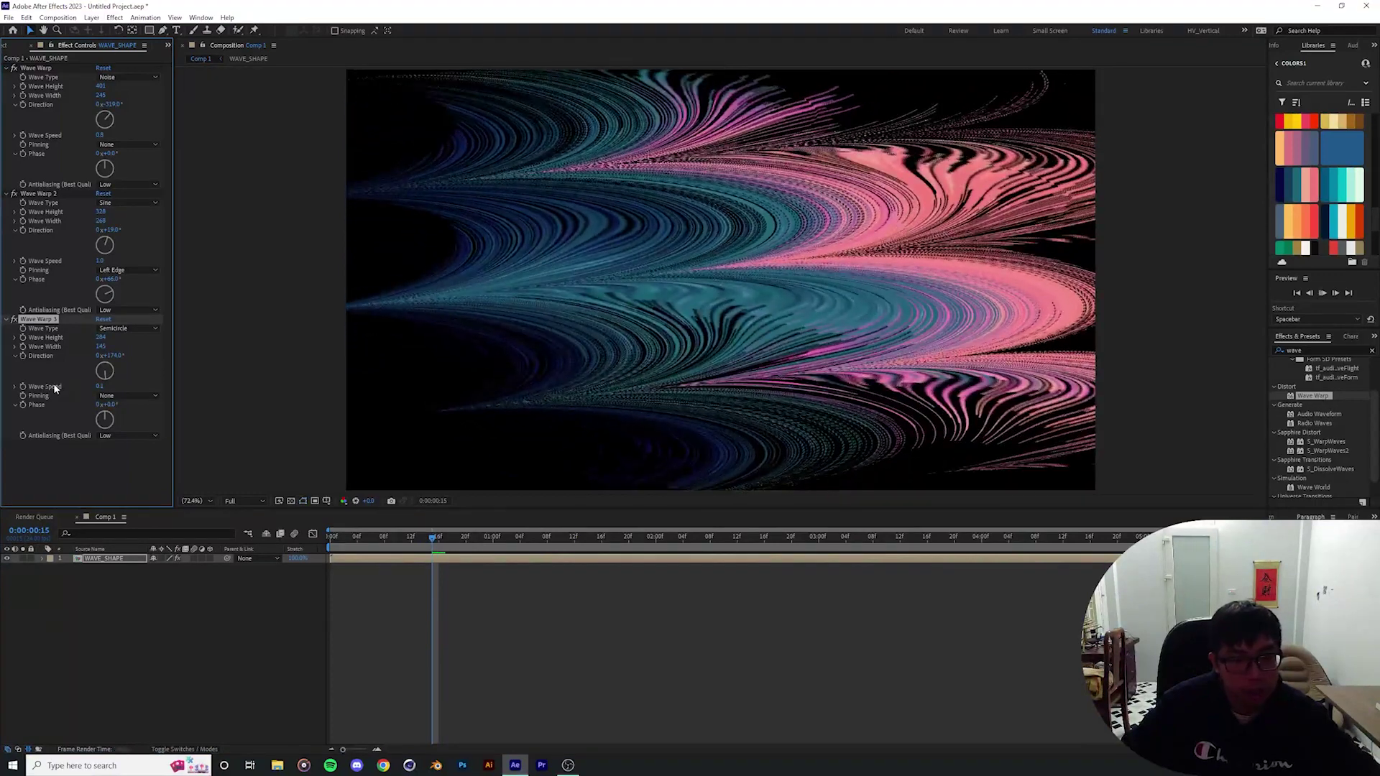
{"action": "key", "text": "space"}
{"action": "left_click_drag", "start_coordinate": [102, 346], "coordinate": [203, 337]}
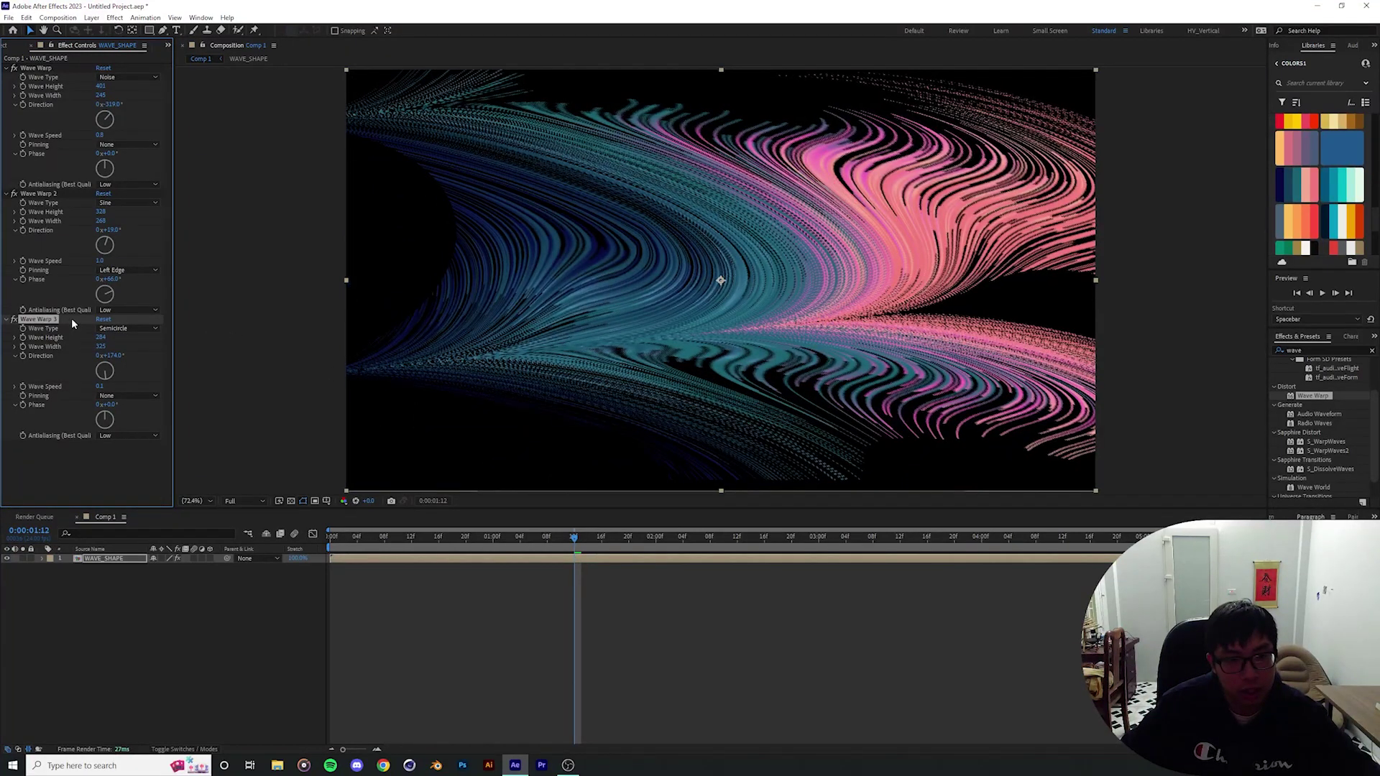
{"action": "left_click", "coordinate": [503, 313]}
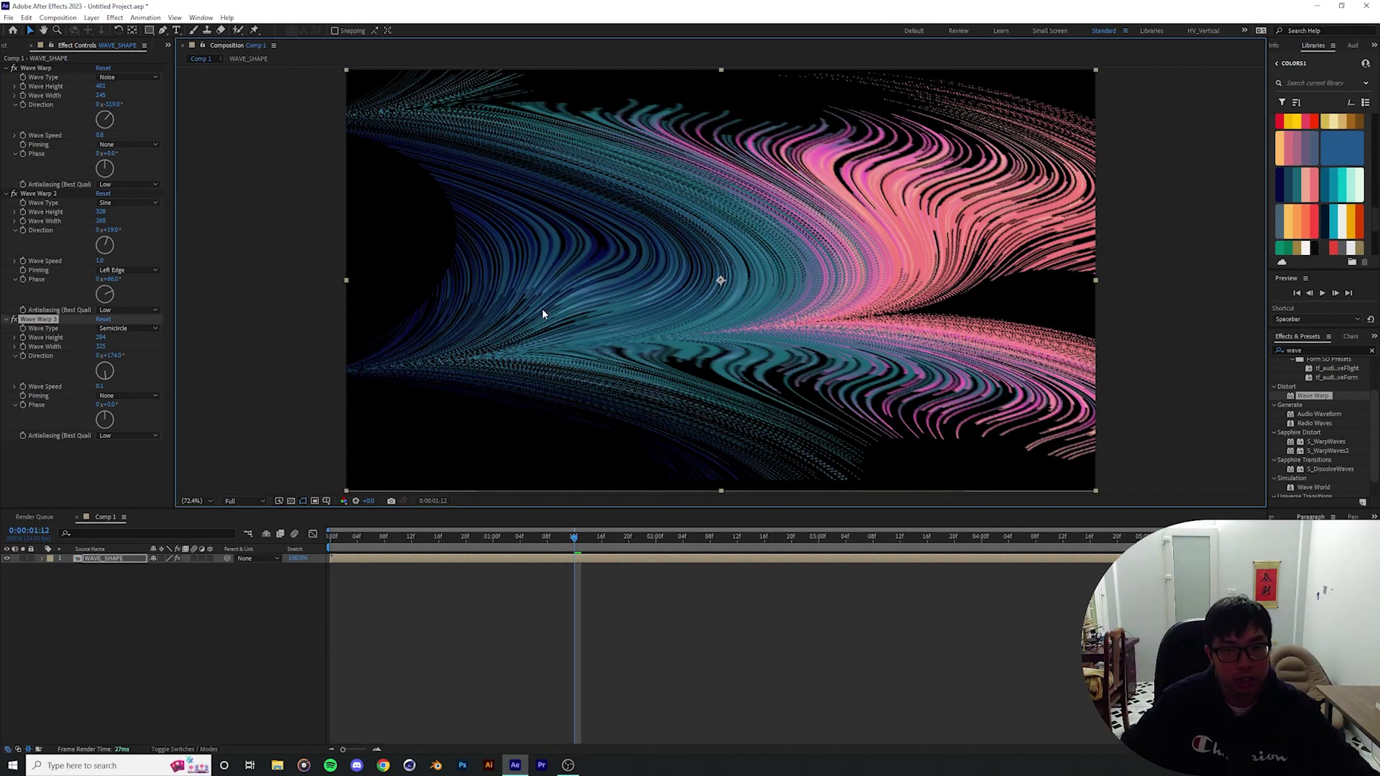
Switch the third Wave Warp to Triangle waves and increase its wave height.
{"action": "left_click", "coordinate": [133, 327]}
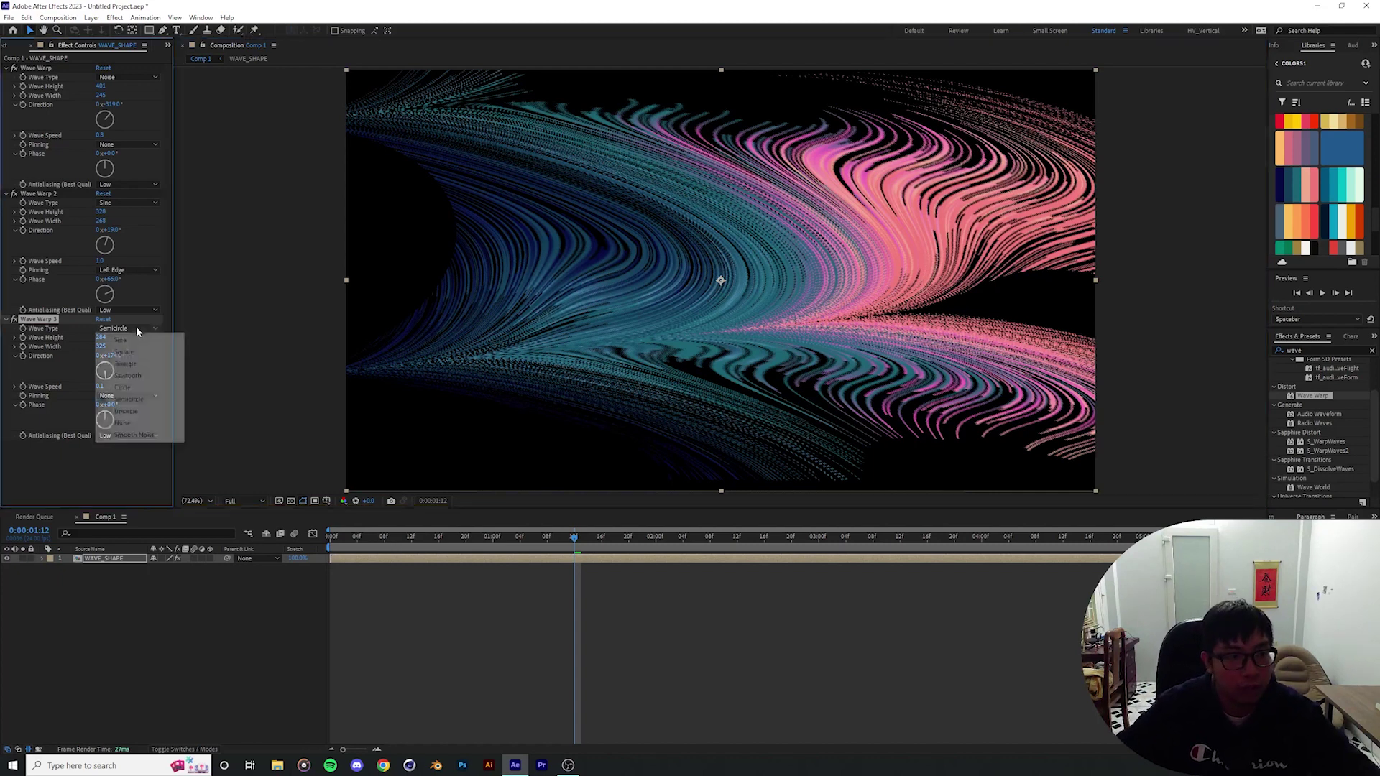
{"action": "left_click", "coordinate": [131, 365]}
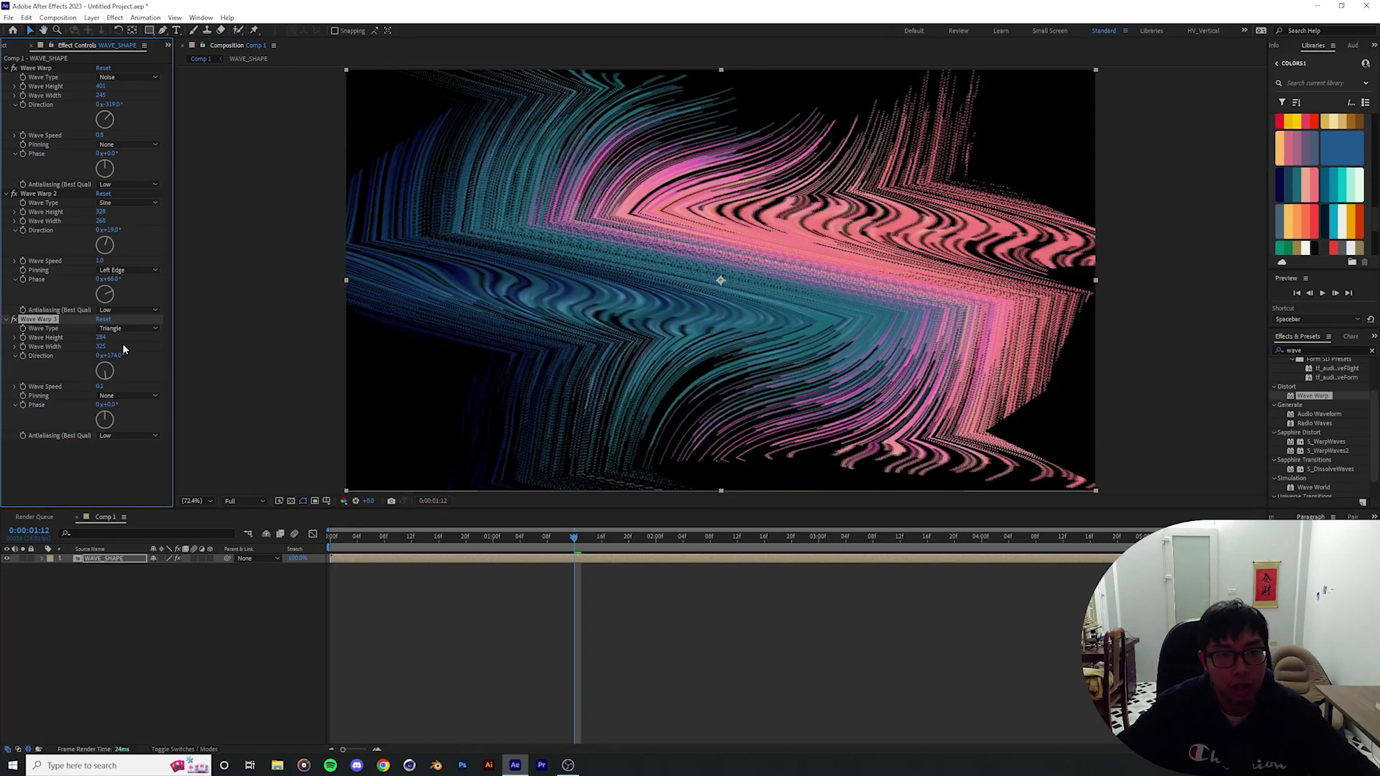
{"action": "left_click_drag", "start_coordinate": [101, 340], "coordinate": [394, 363]}
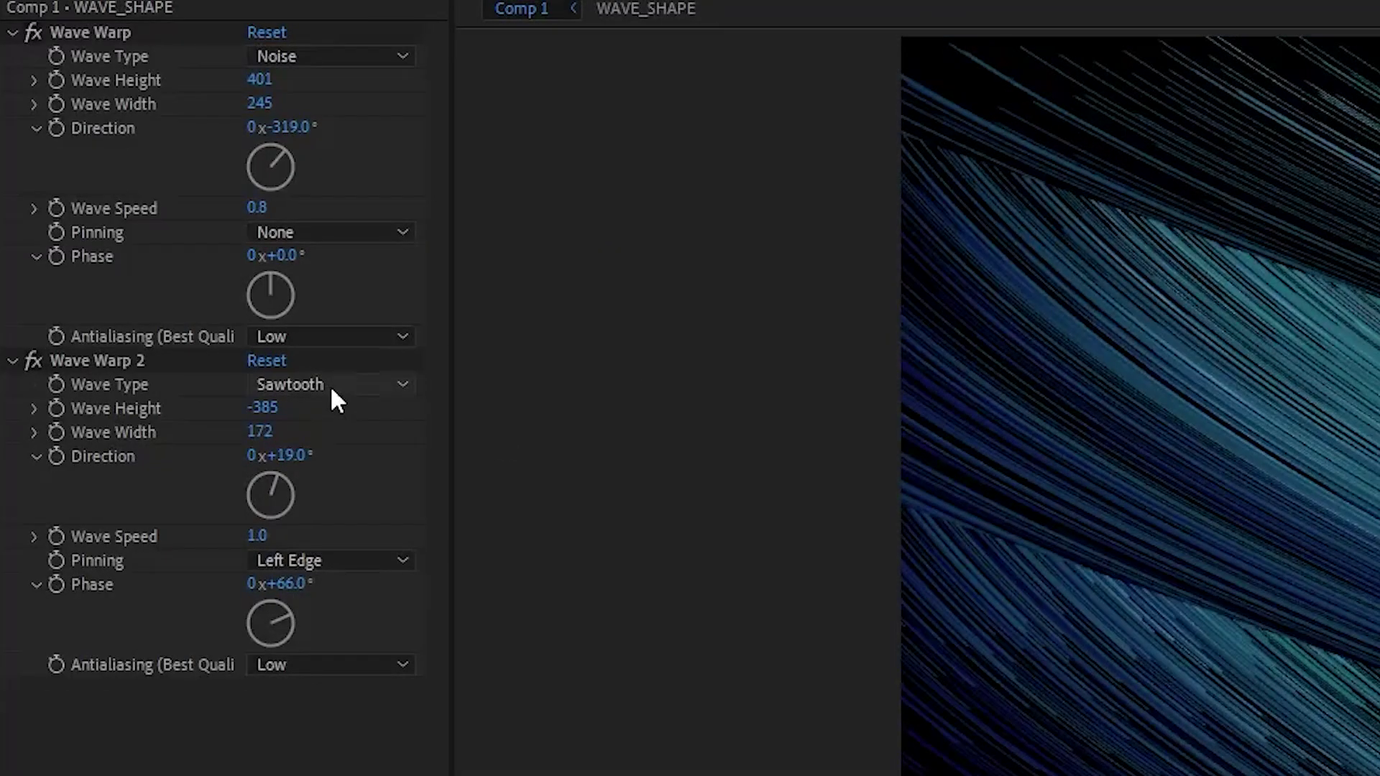
Try a different wave type on the second Wave Warp.
{"action": "left_click", "coordinate": [332, 391]}
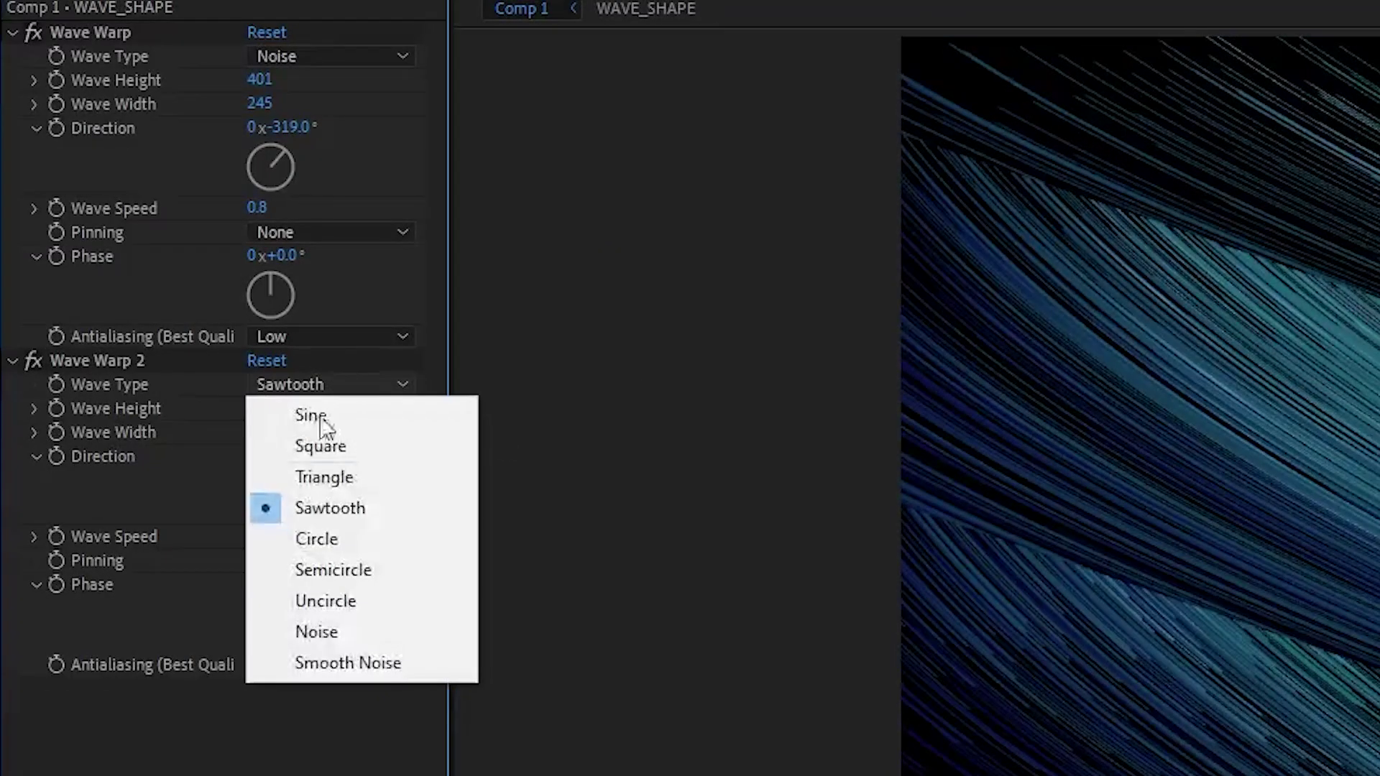
{"action": "left_click", "coordinate": [342, 475]}
{"action": "left_click", "coordinate": [358, 384]}
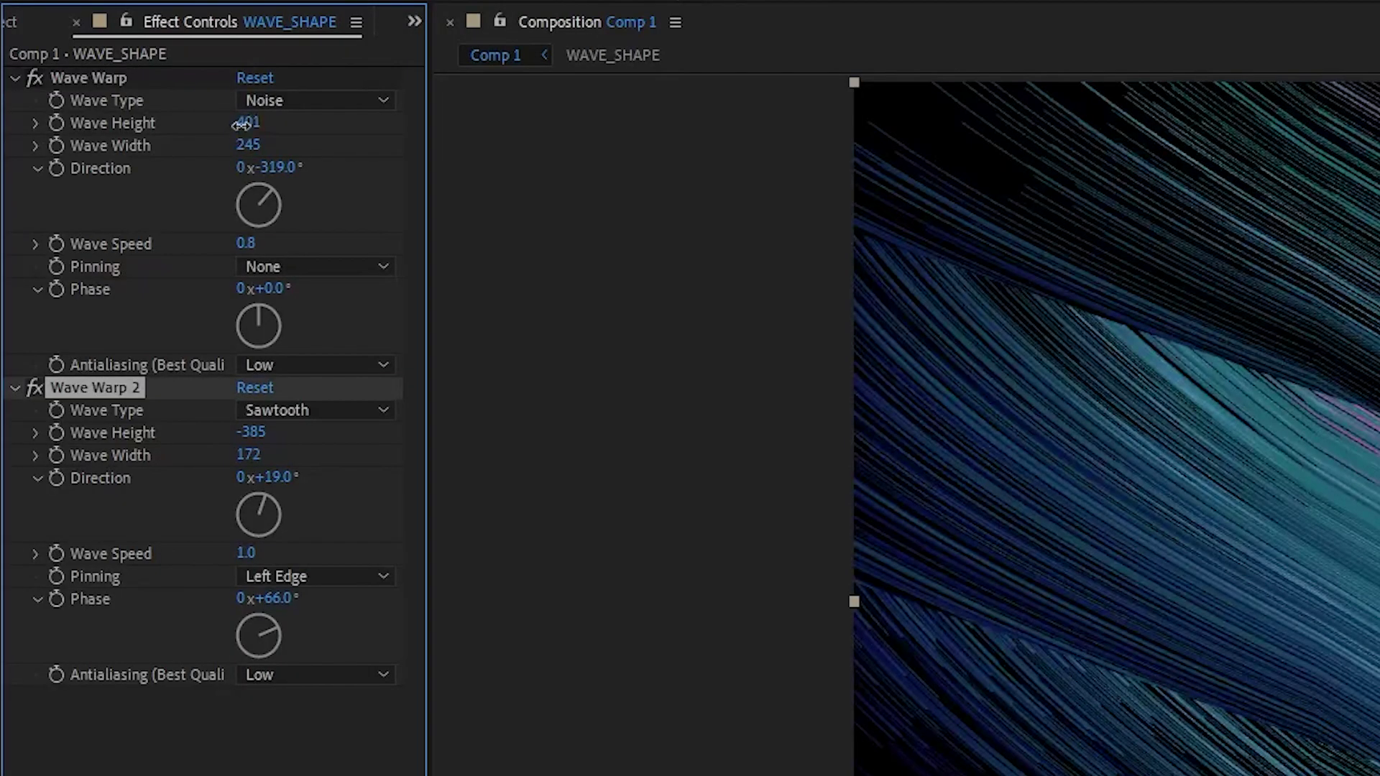
Raise the first Wave Warp's height to about 3393, preview, and open the WAVE_SHAPE composition.
{"action": "left_click_drag", "start_coordinate": [244, 123], "coordinate": [346, 136]}
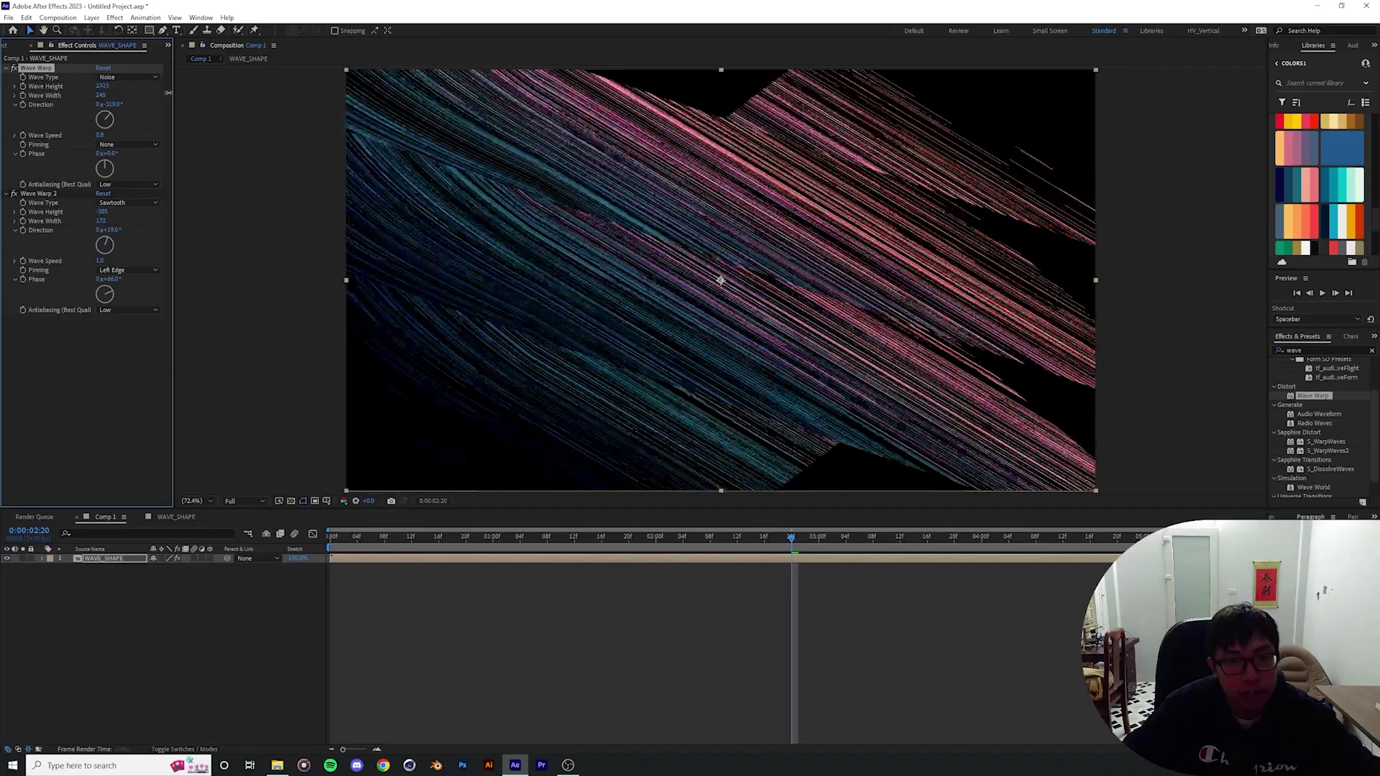
{"action": "left_click_drag", "start_coordinate": [246, 100], "coordinate": [273, 96]}
{"action": "key", "text": "space"}
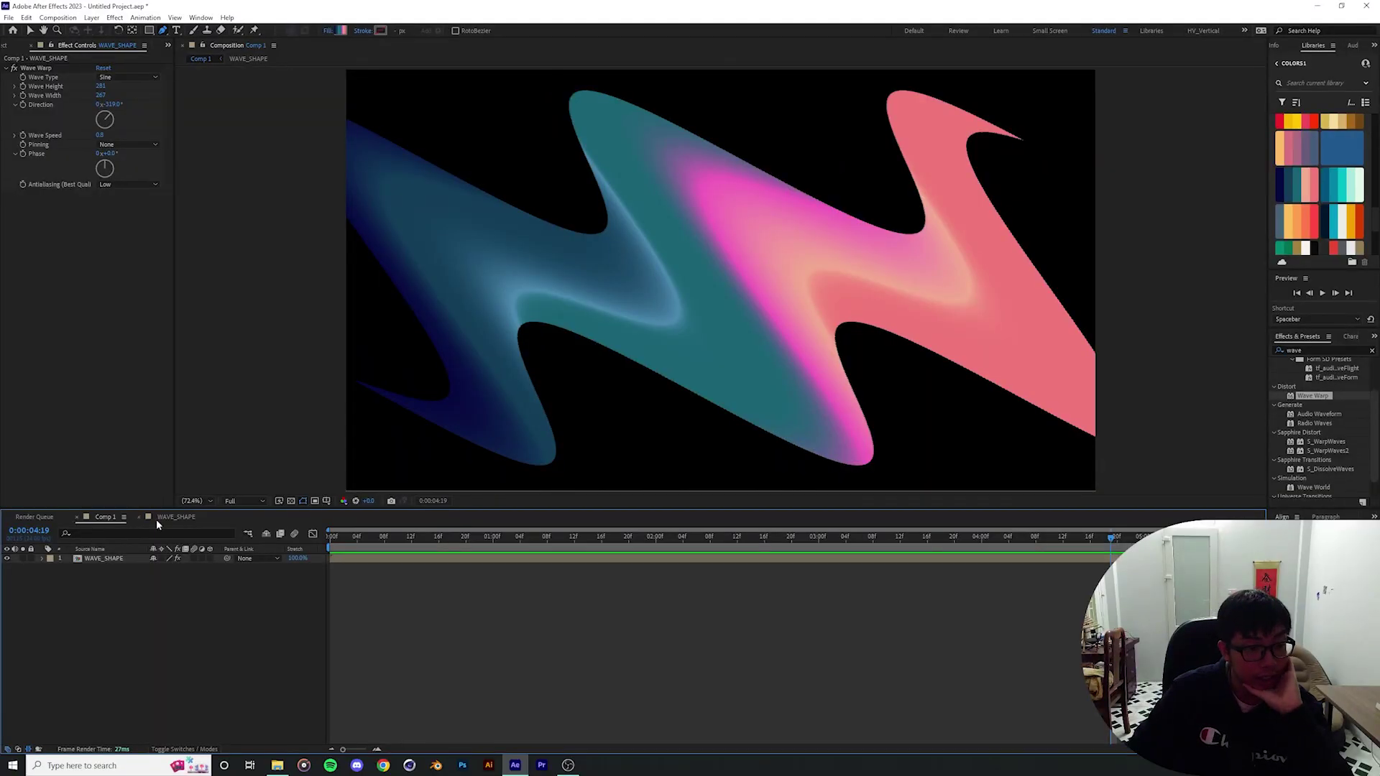
{"action": "left_click", "coordinate": [172, 517]}
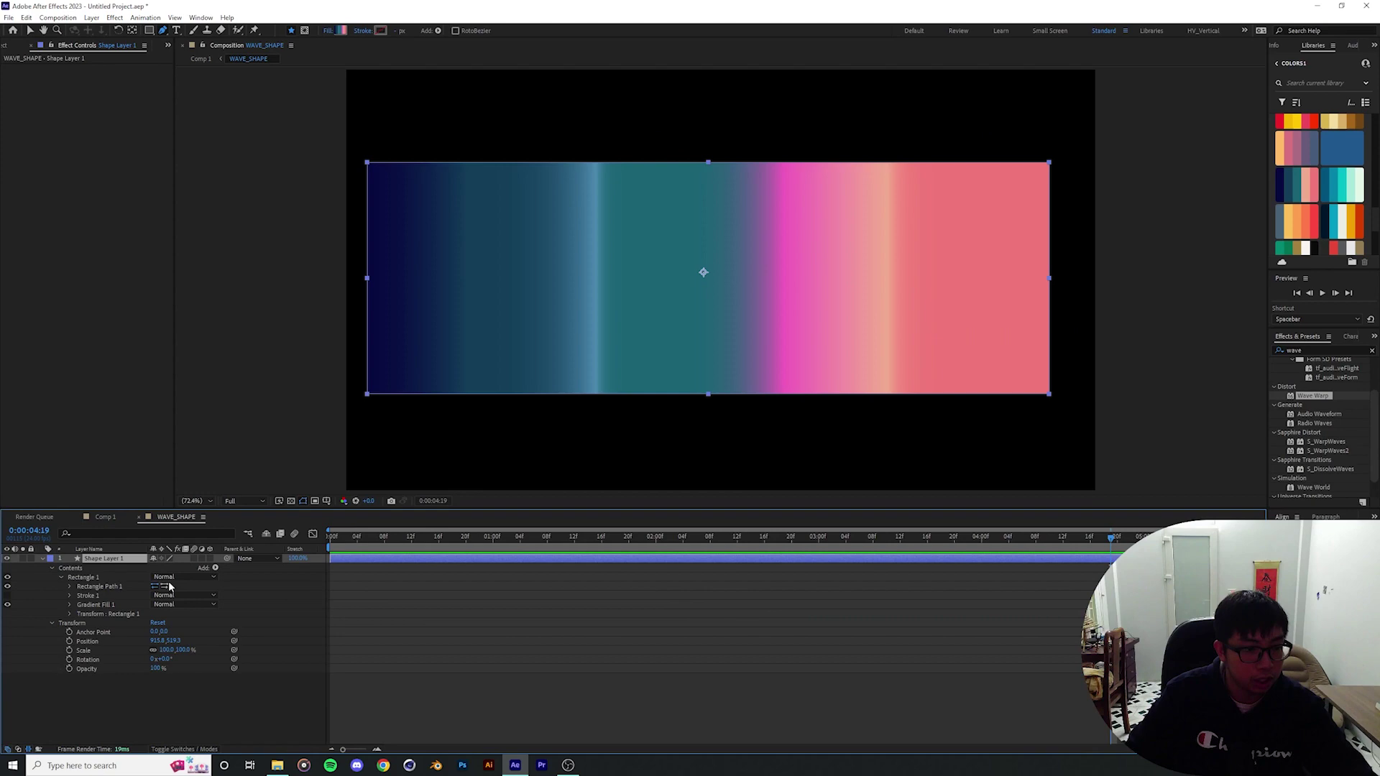
Rotate the gradient rectangle to 90°, scale it to 54%, and move it down.
{"action": "key", "text": "r"}
{"action": "left_click_drag", "start_coordinate": [165, 570], "coordinate": [231, 570]}
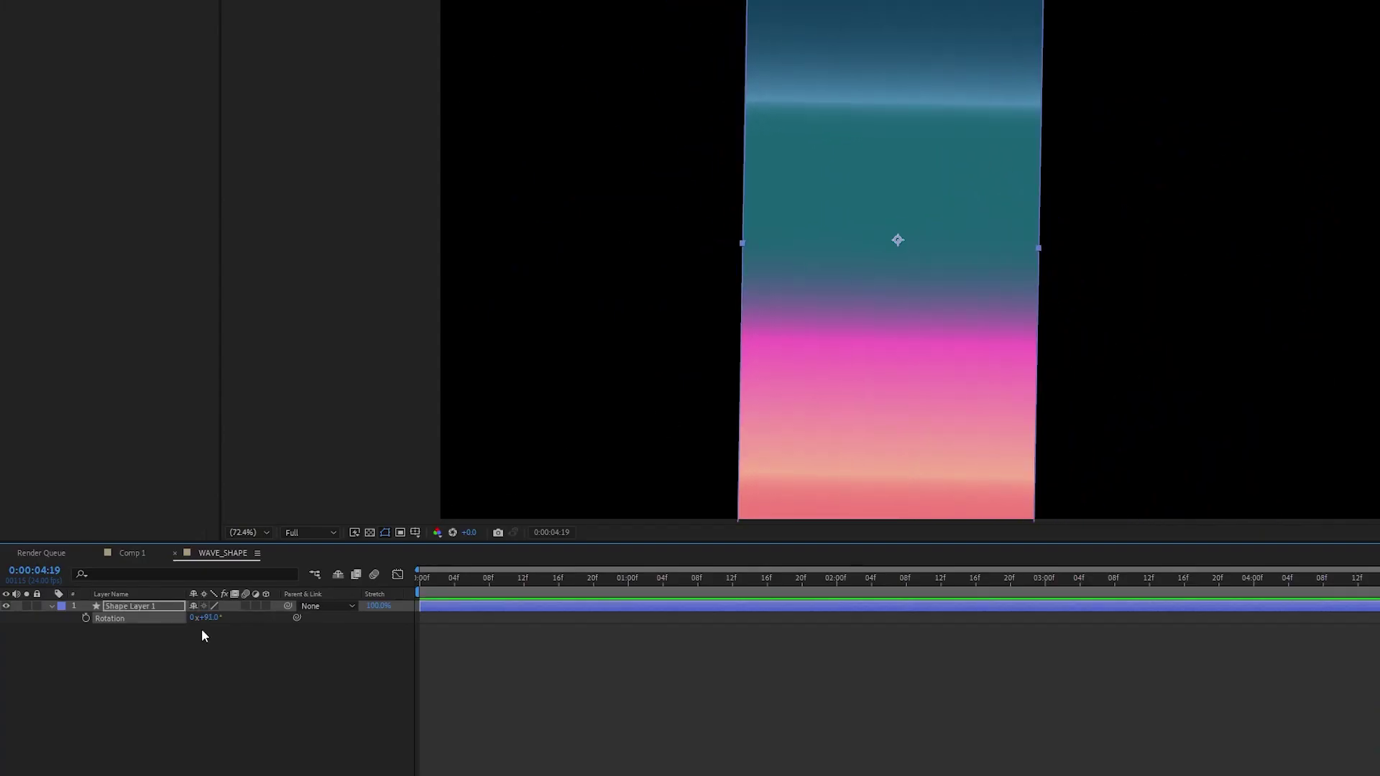
{"action": "key", "text": "Return"}
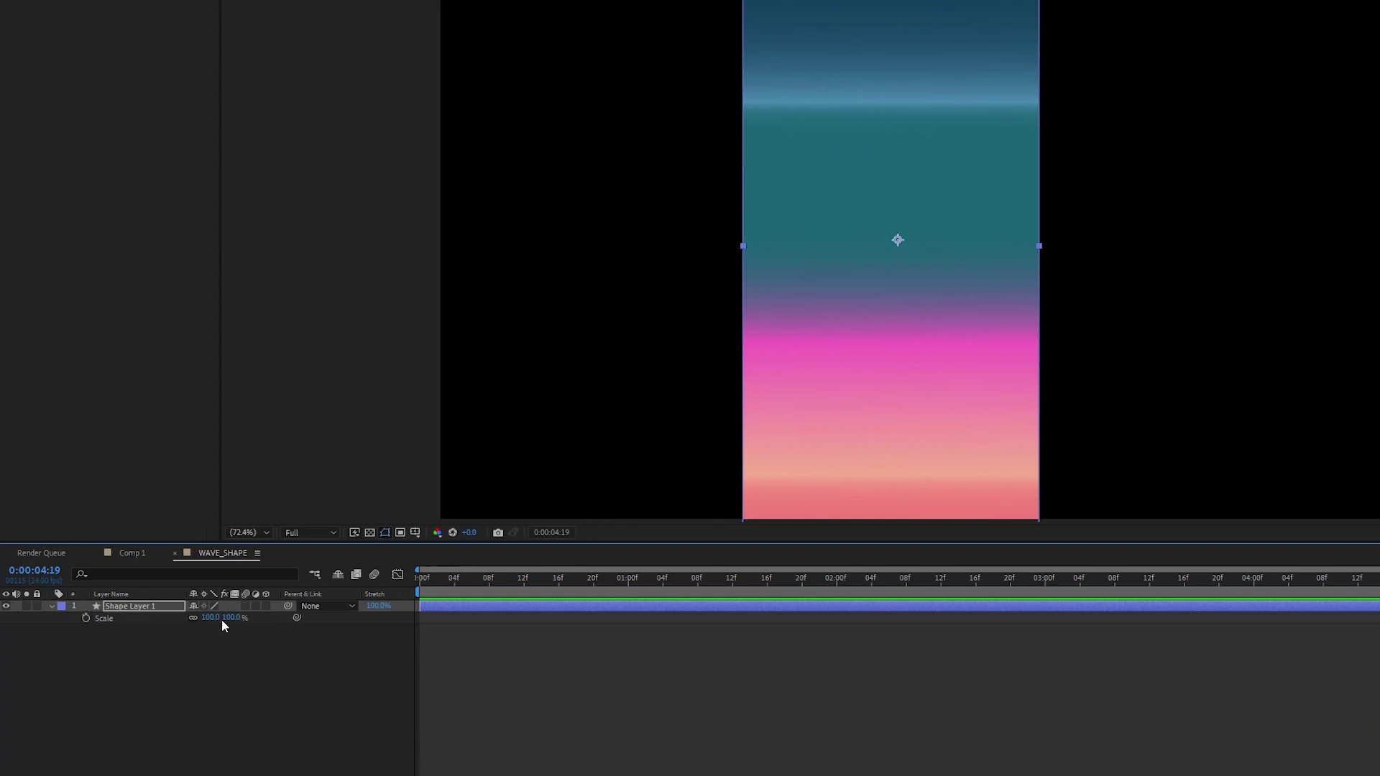
{"action": "left_click_drag", "start_coordinate": [221, 620], "coordinate": [188, 619]}
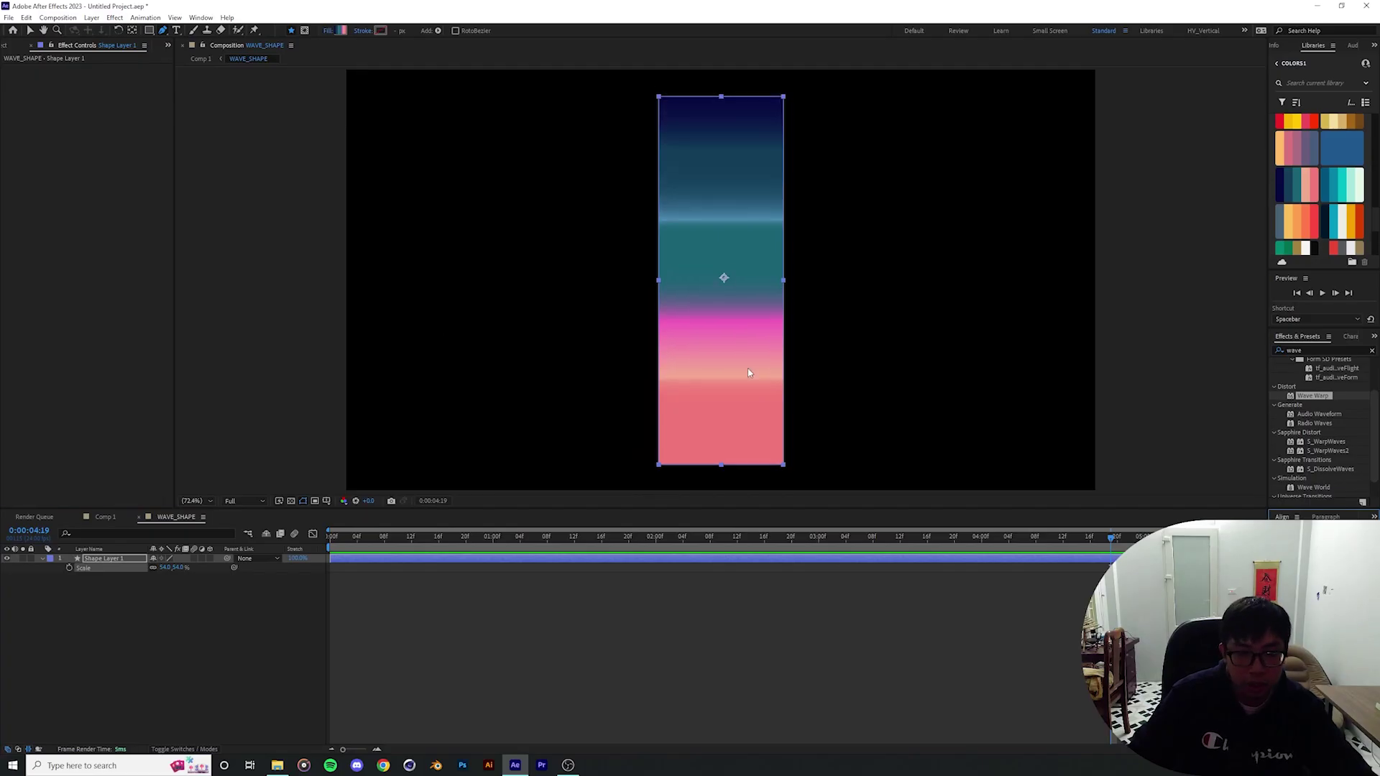
{"action": "left_click_drag", "start_coordinate": [740, 350], "coordinate": [736, 372]}
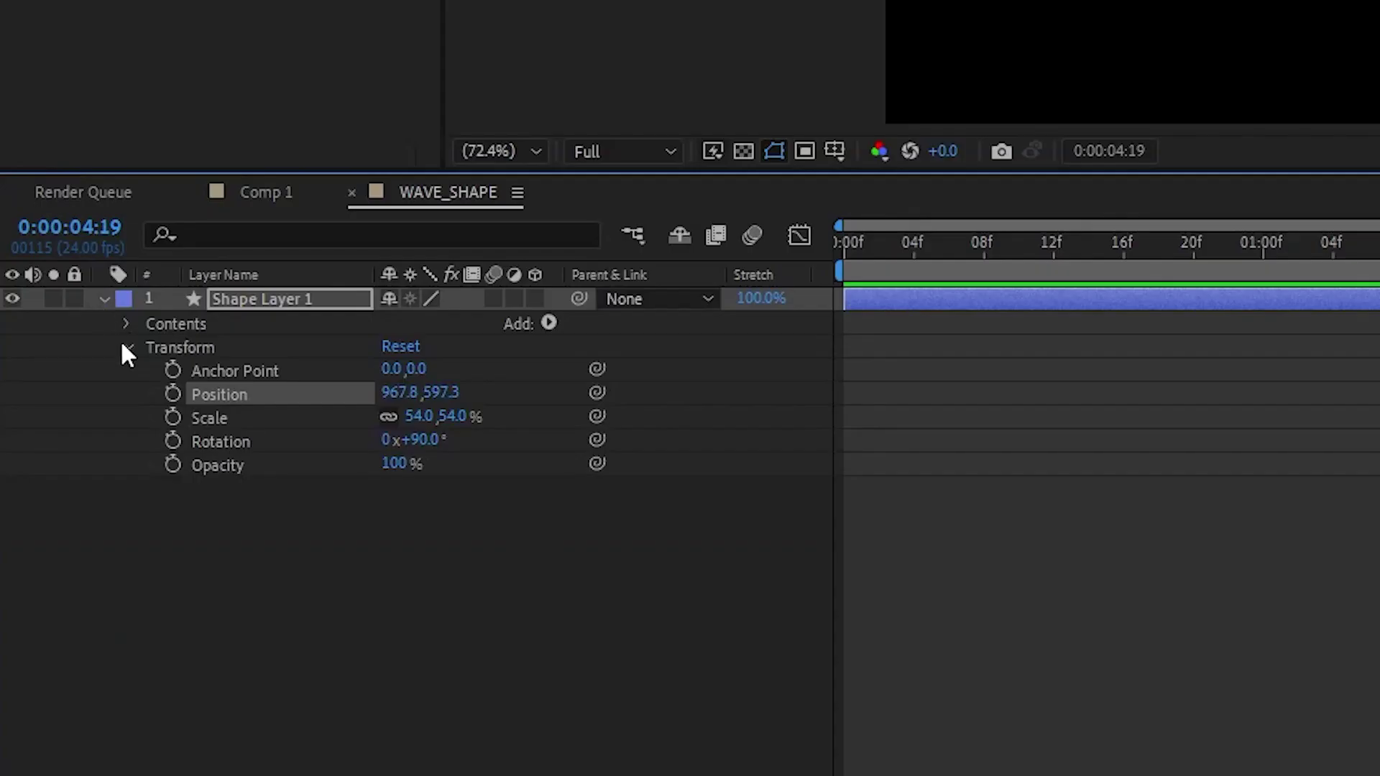
Convert the rectangle to a Bezier path, merge its bottom corners into a point, and return to Comp 1.
{"action": "left_click", "coordinate": [150, 348]}
{"action": "right_click", "coordinate": [255, 368]}
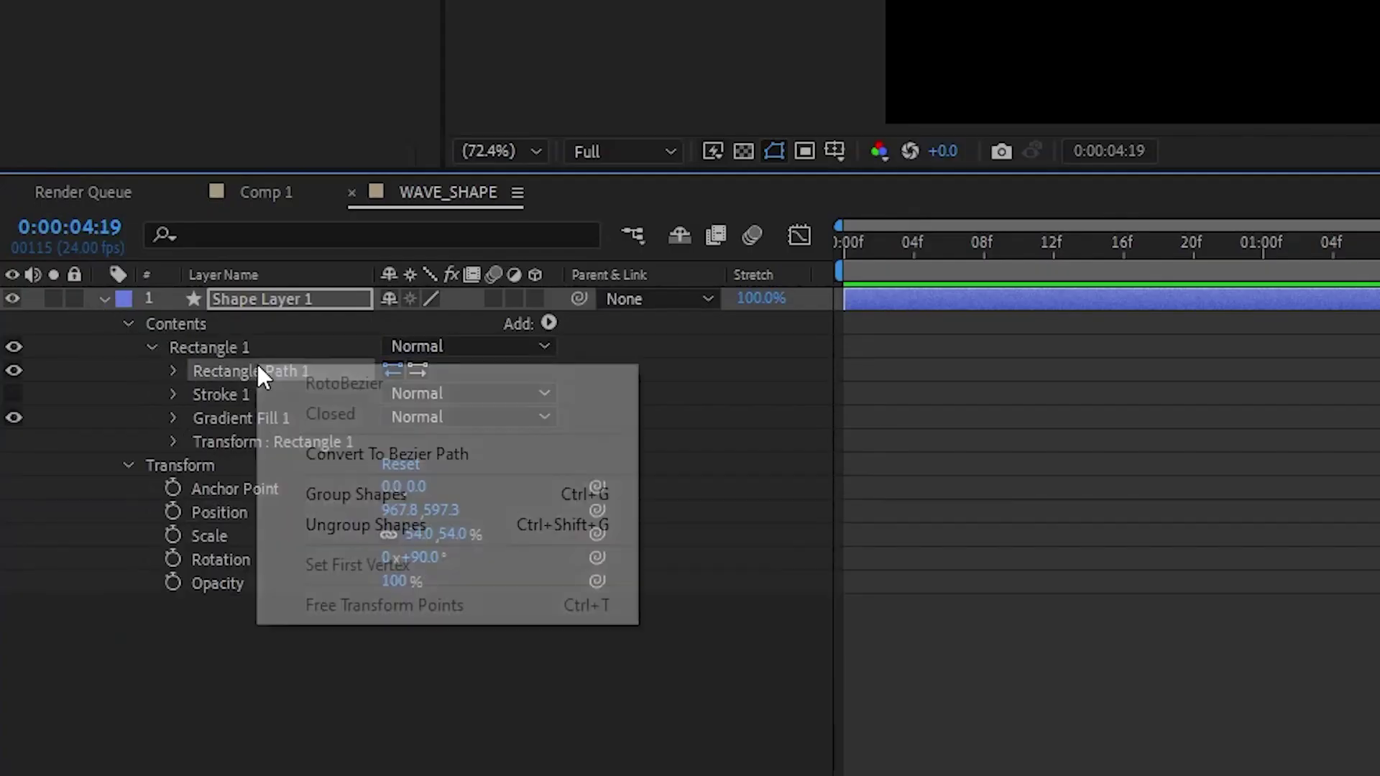
{"action": "left_click", "coordinate": [388, 453]}
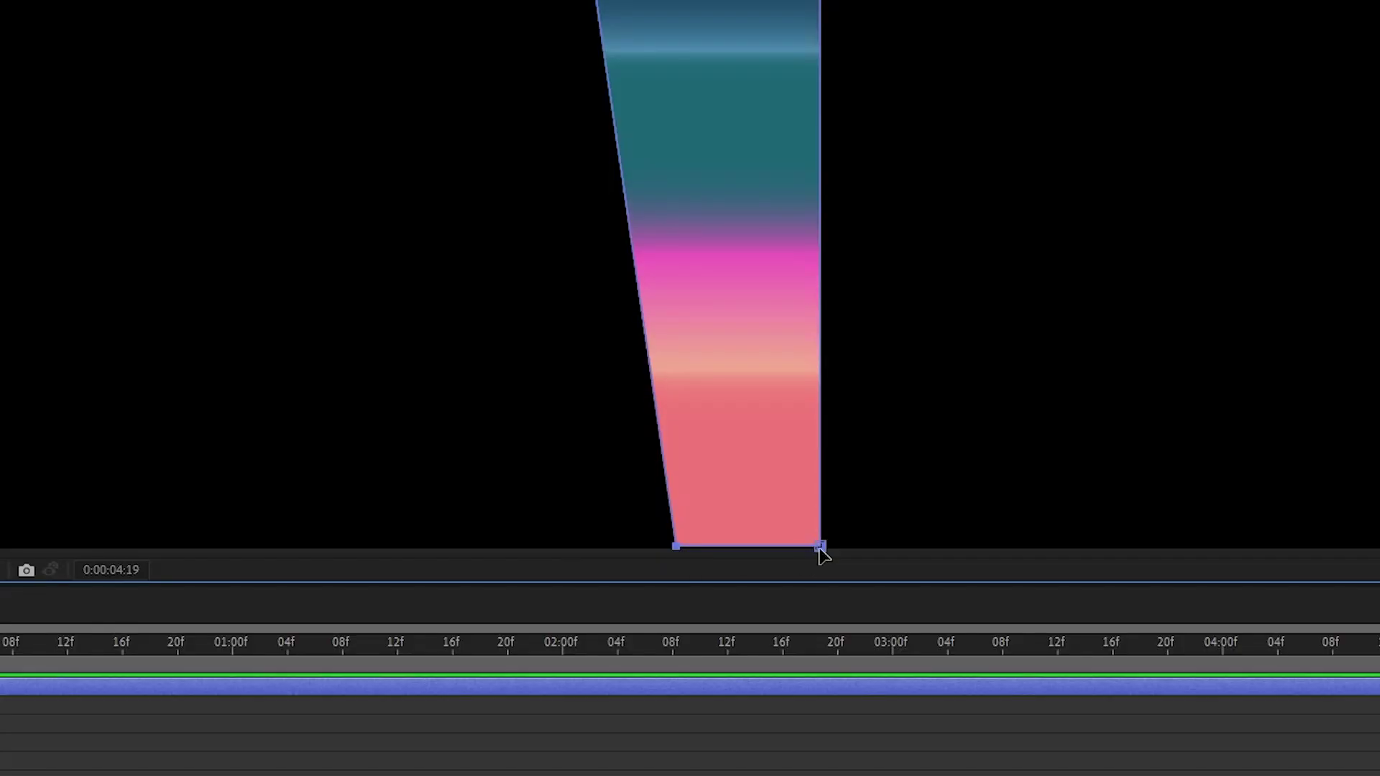
{"action": "left_click_drag", "start_coordinate": [819, 554], "coordinate": [681, 552]}
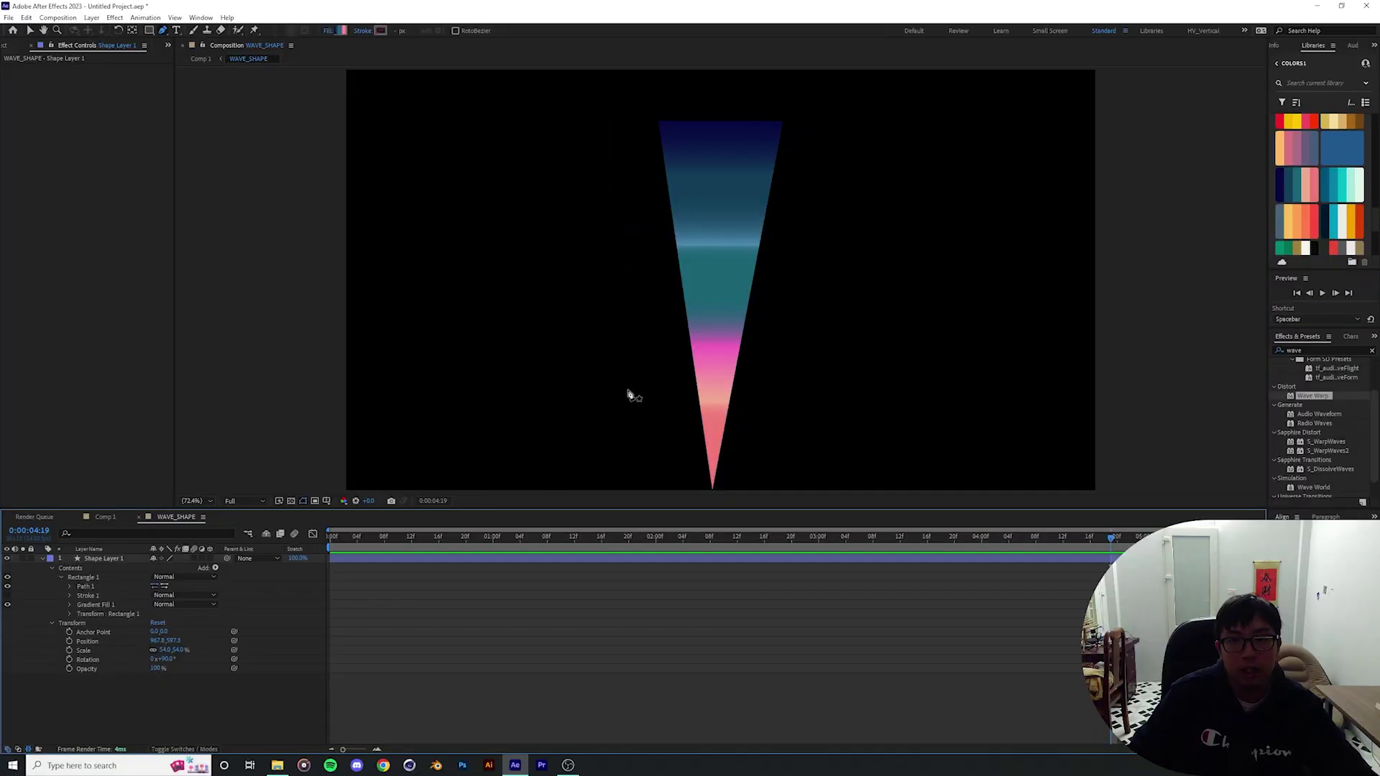
{"action": "key", "text": "v"}
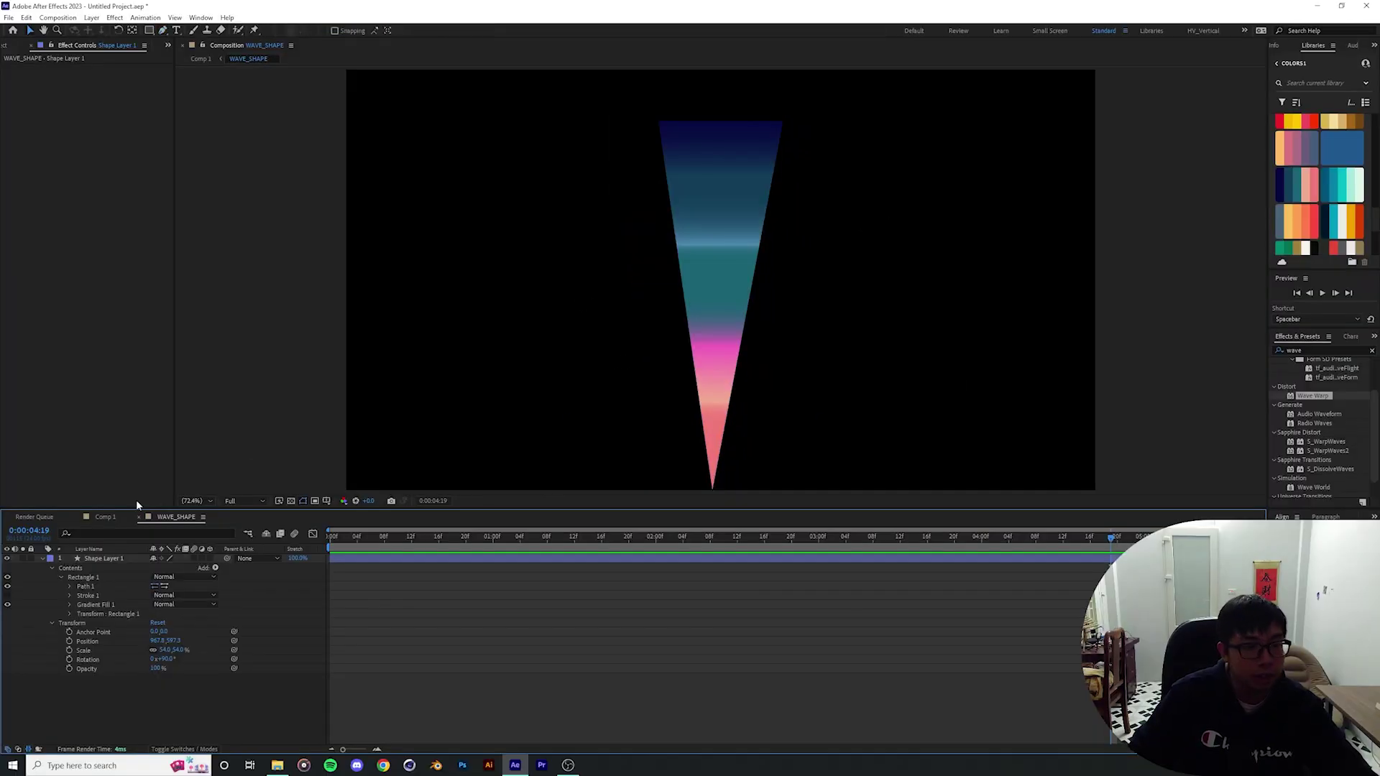
{"action": "left_click", "coordinate": [106, 517]}
Keep the first Wave Warp on Sine waves and set its direction to 0°.
{"action": "left_click", "coordinate": [530, 247]}
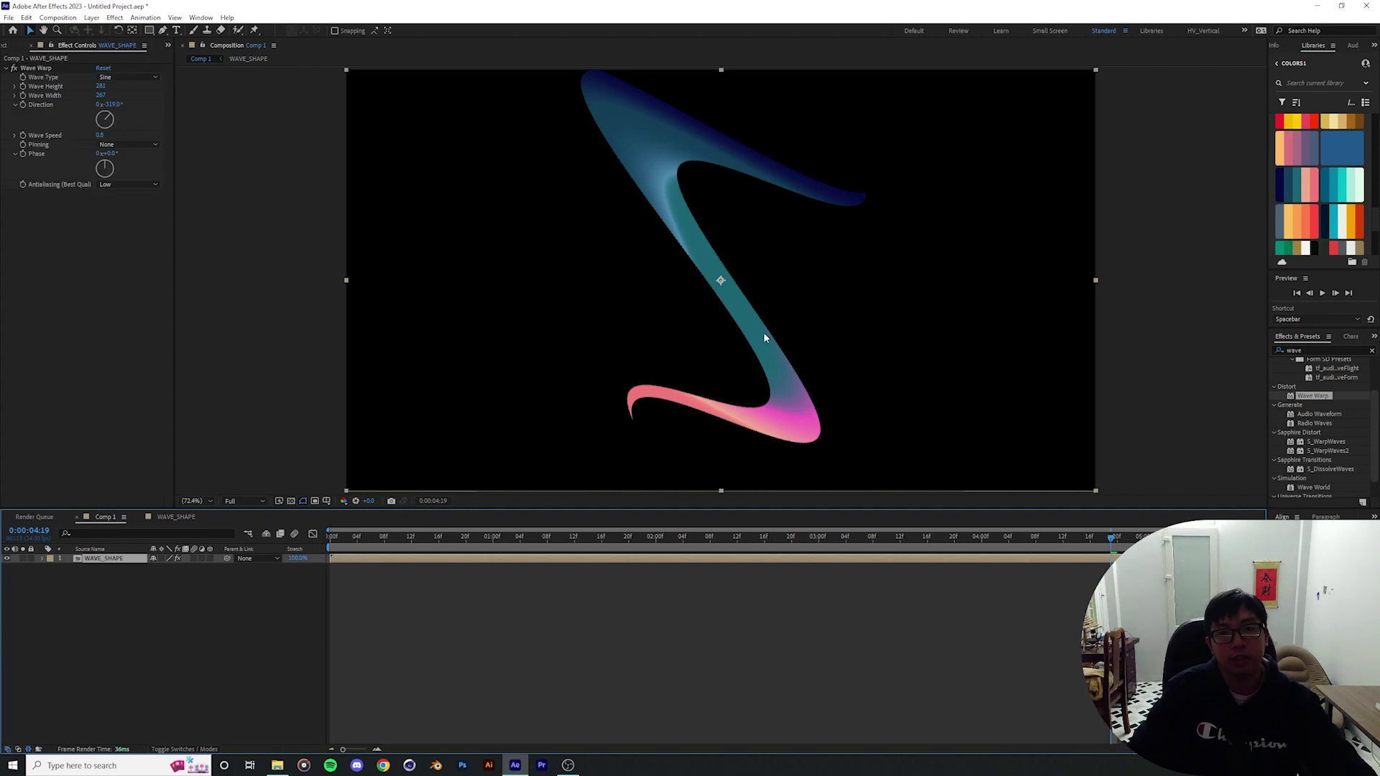
{"action": "left_click", "coordinate": [121, 78]}
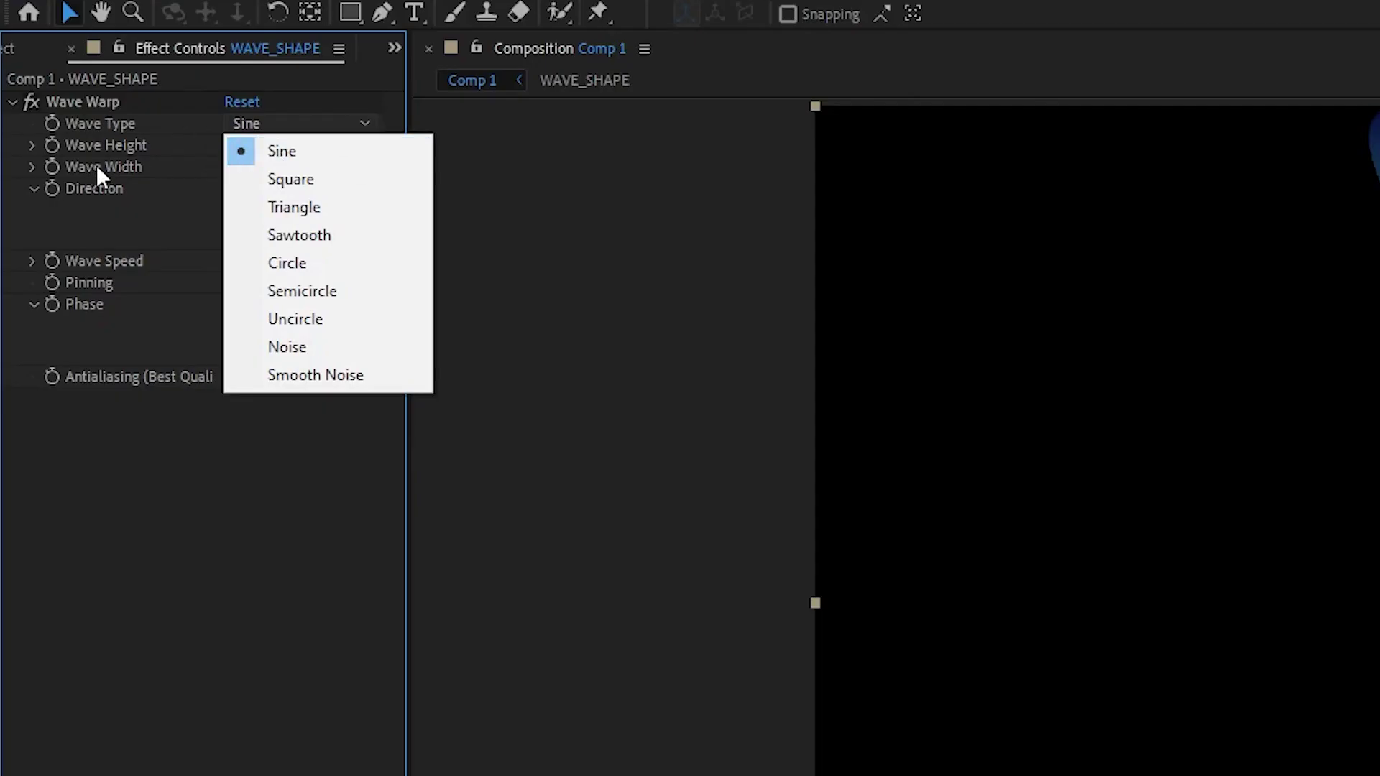
{"action": "left_click", "coordinate": [41, 95]}
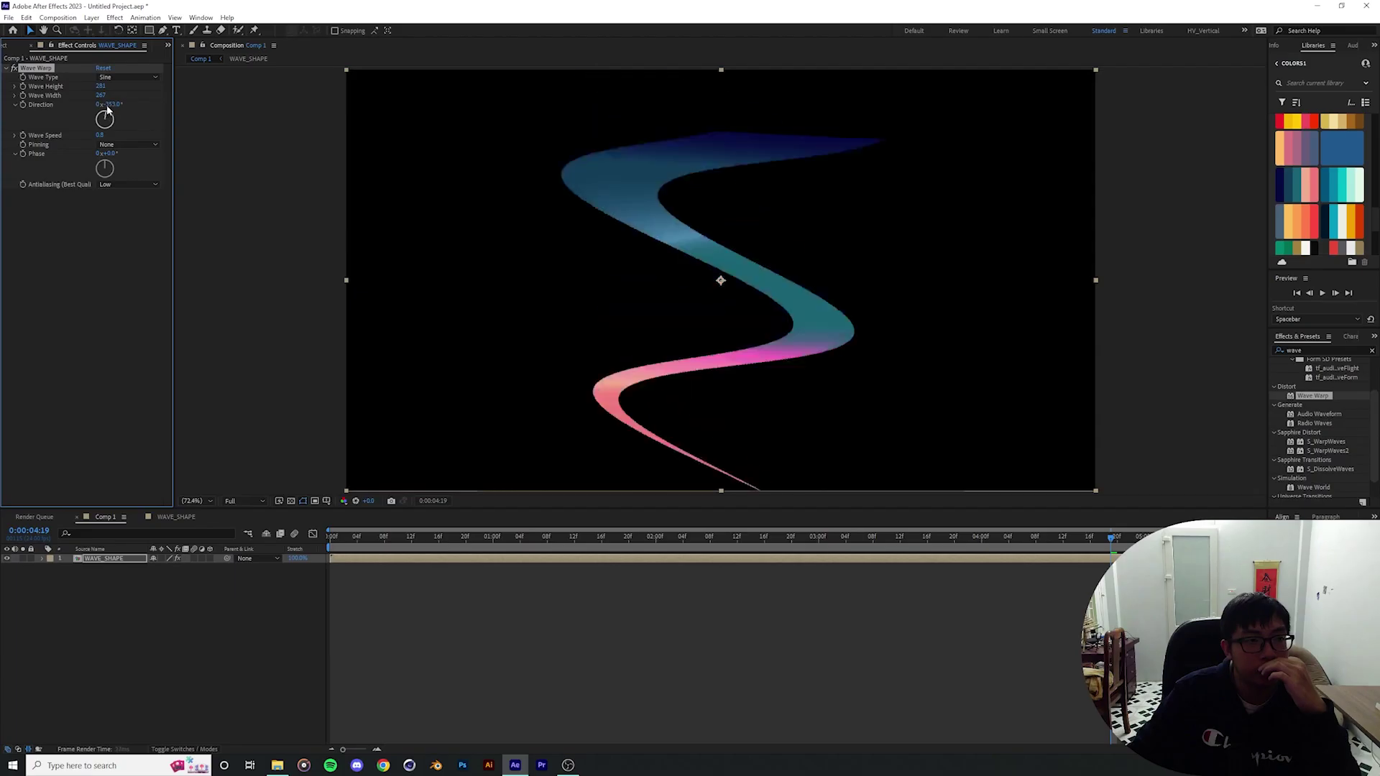
{"action": "left_click_drag", "start_coordinate": [106, 108], "coordinate": [3, 95]}
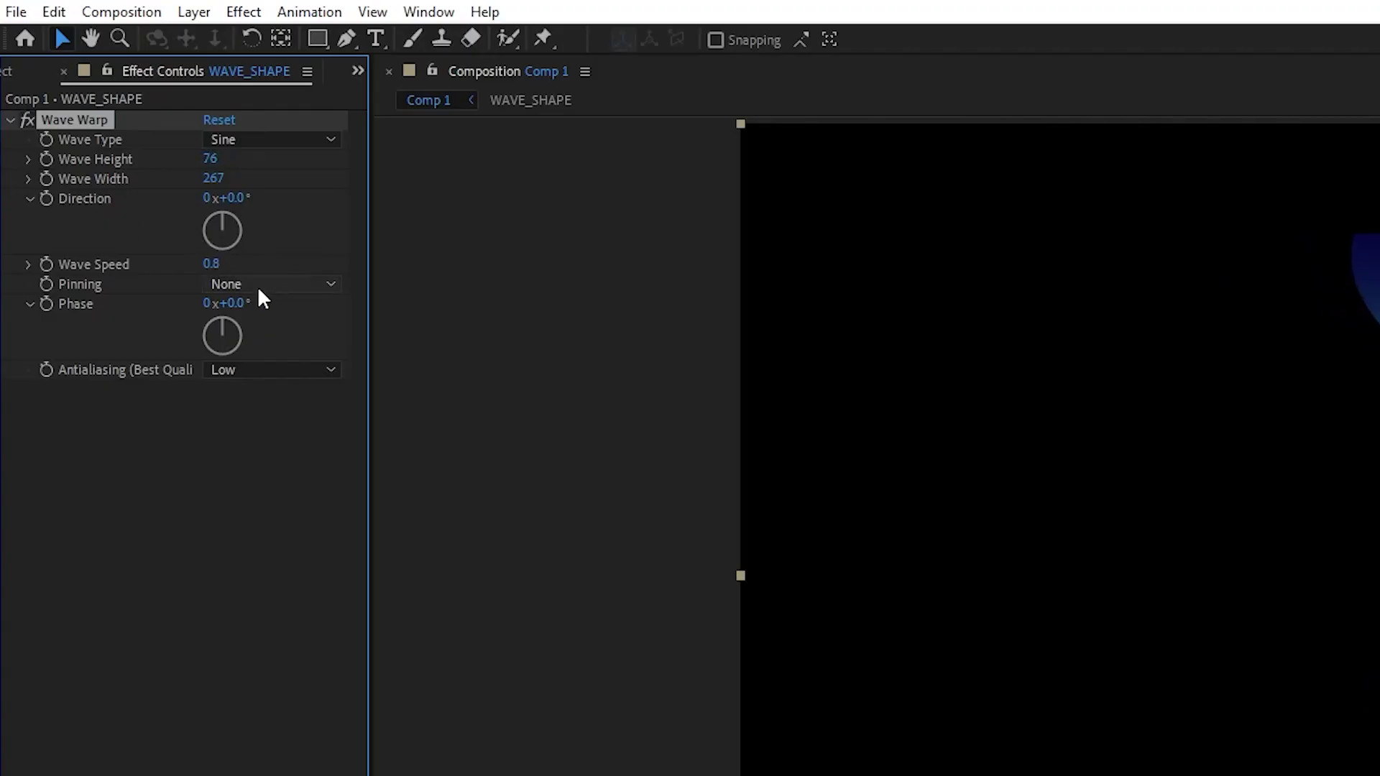
Pin the first Wave Warp at the Bottom Edge, preview, and apply a second Wave Warp.
{"action": "left_click", "coordinate": [273, 285]}
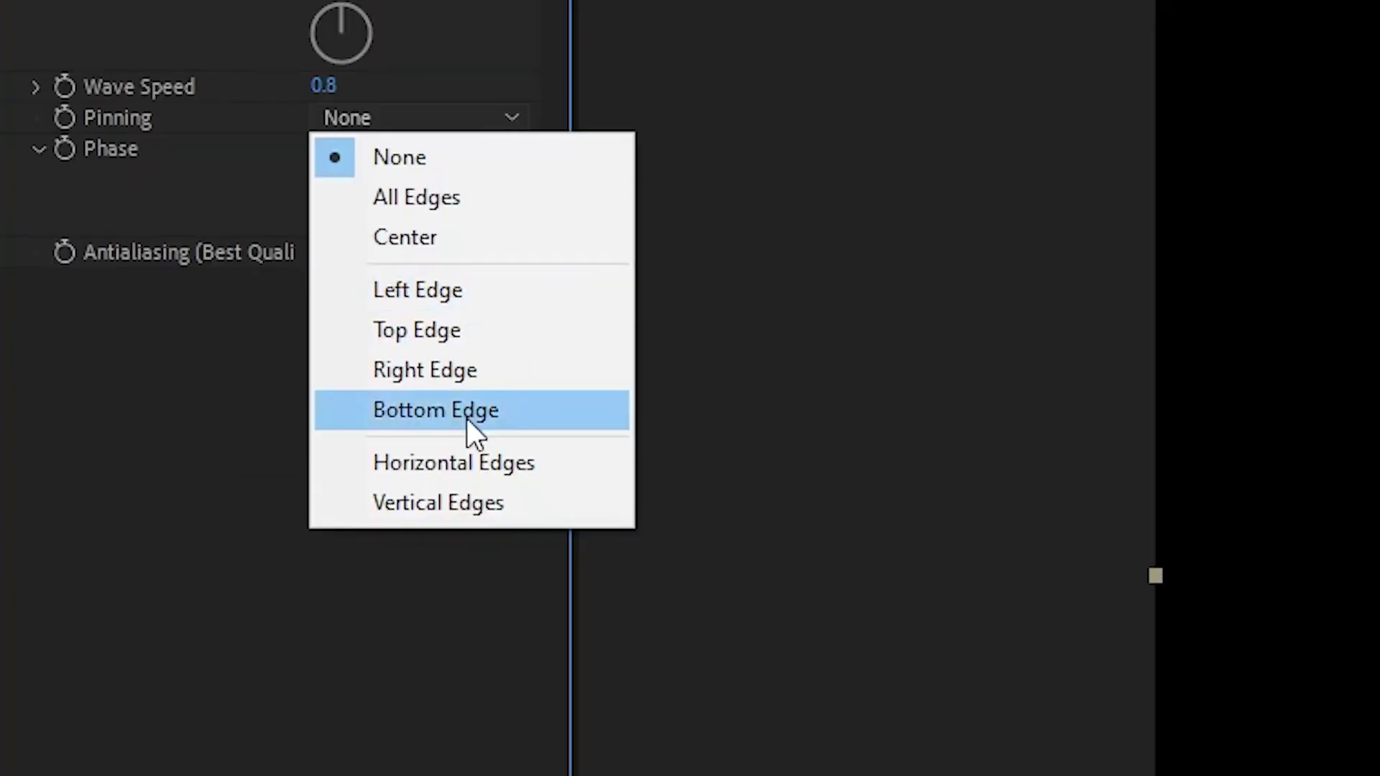
{"action": "left_click", "coordinate": [335, 382]}
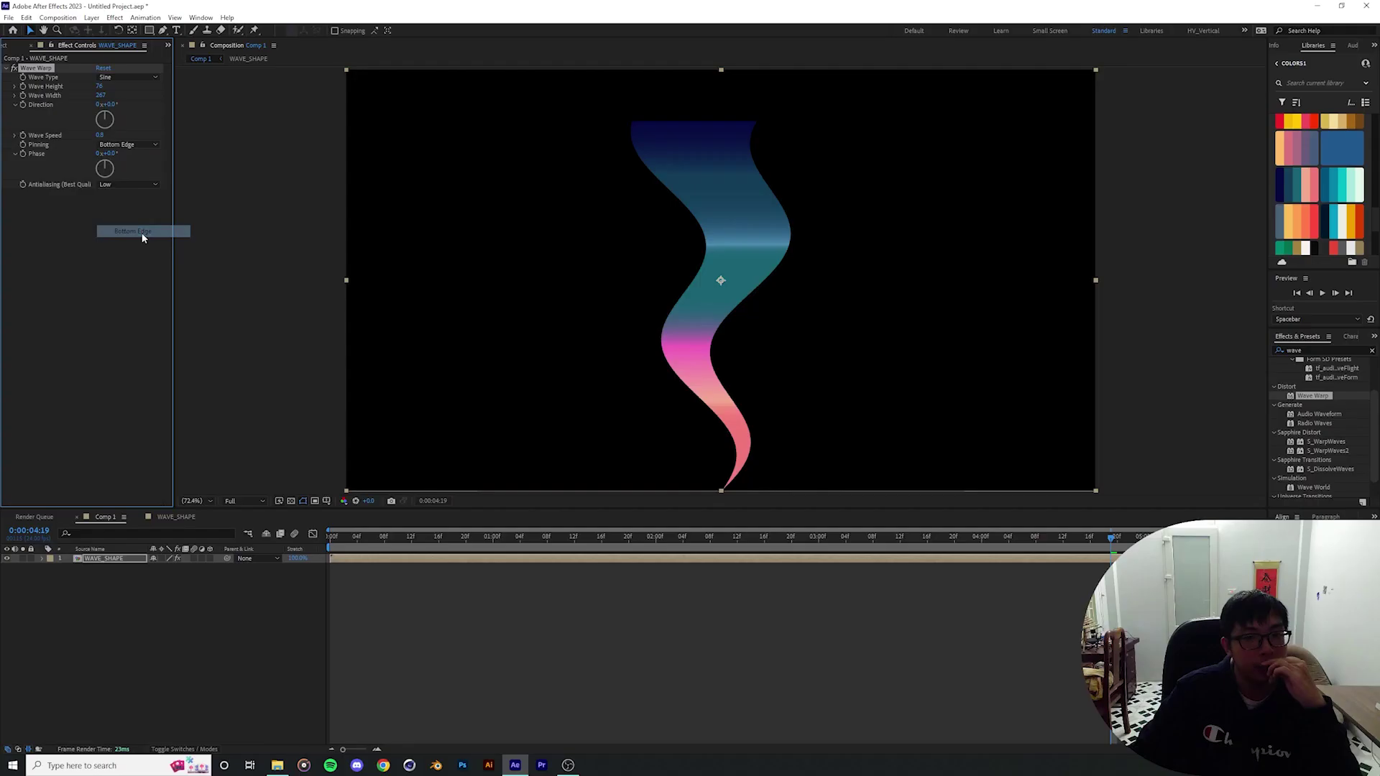
{"action": "key", "text": "space"}
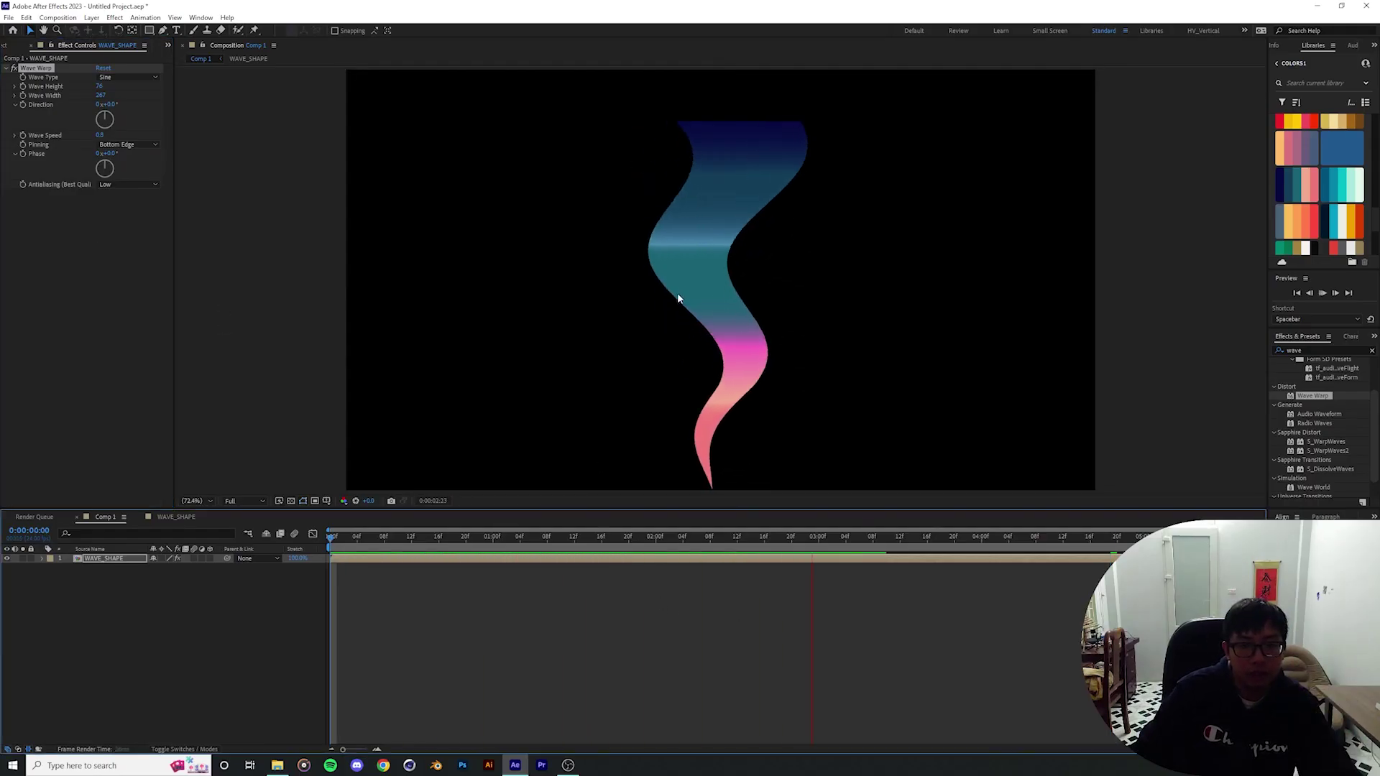
{"action": "key", "text": "space"}
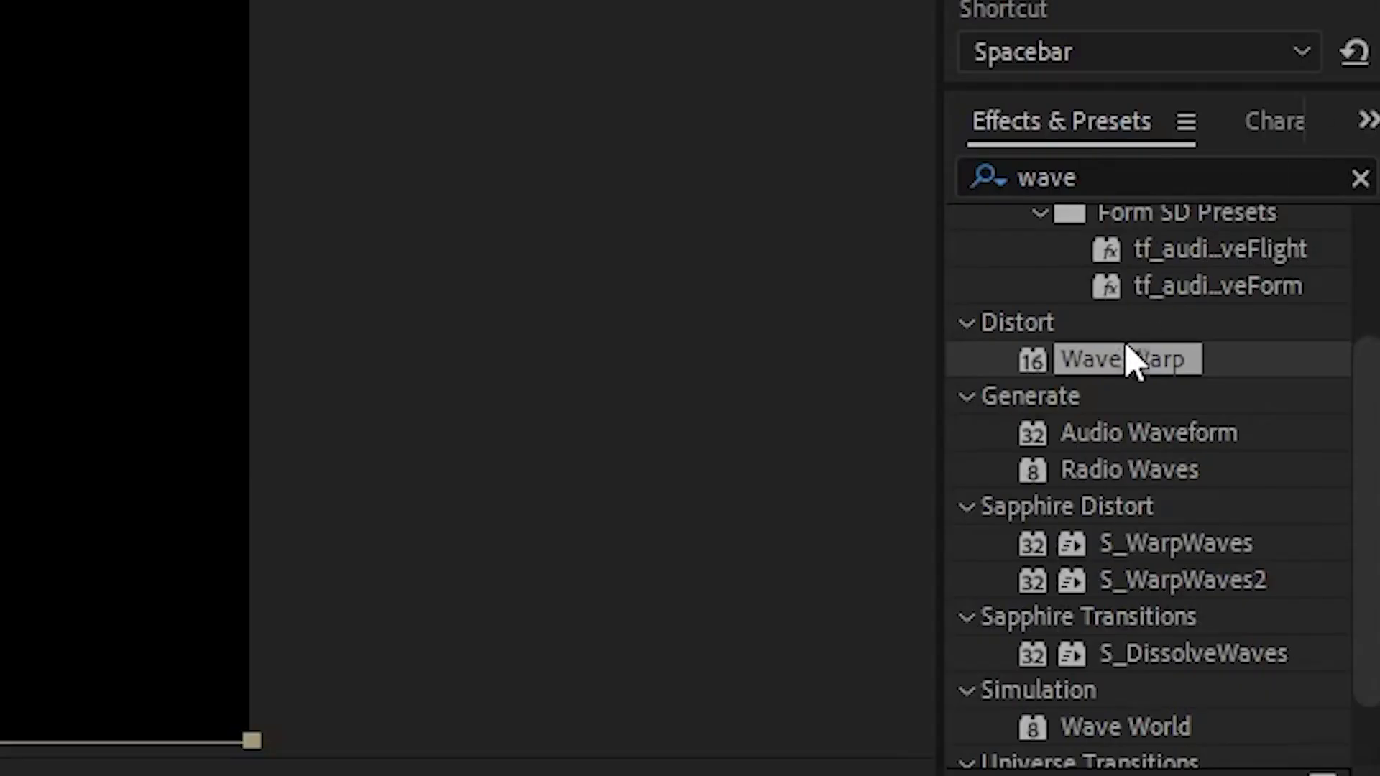
{"action": "double_click", "coordinate": [1120, 360]}
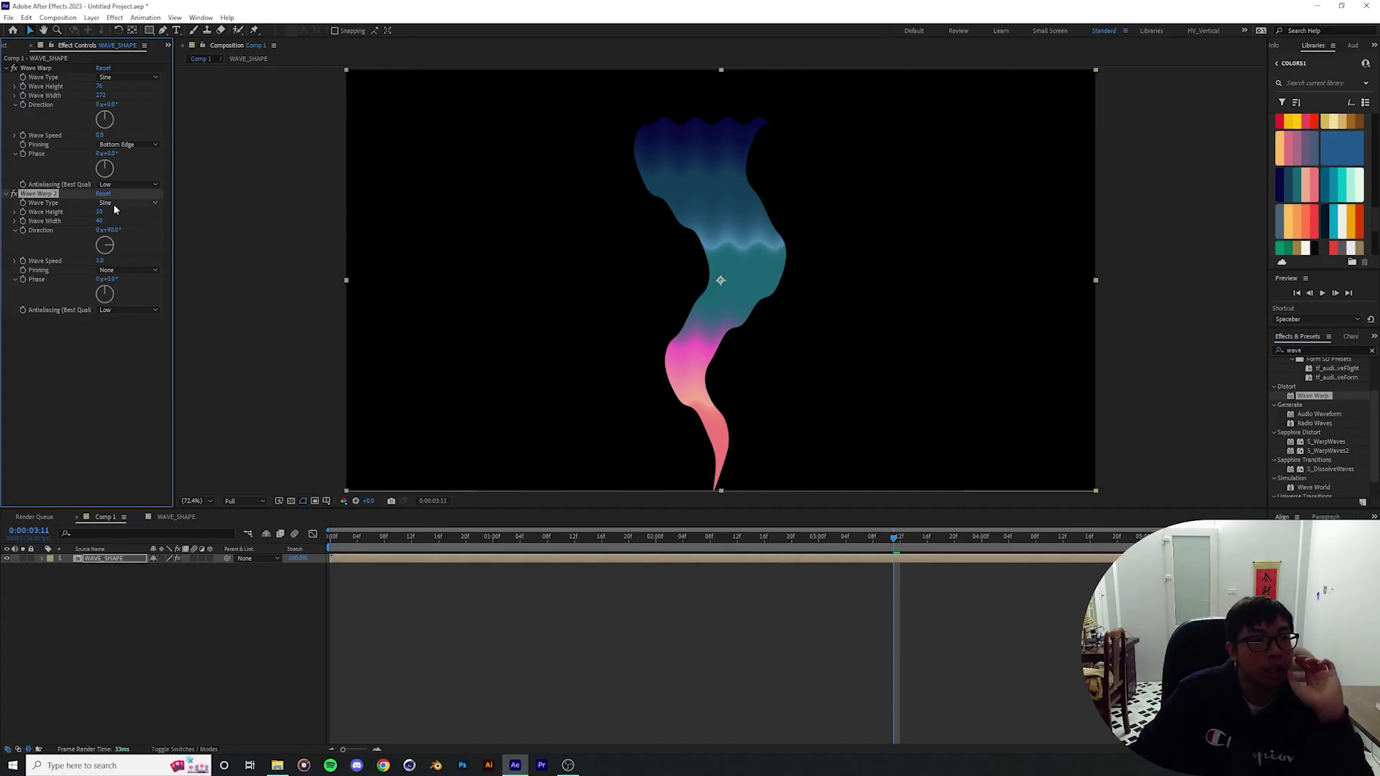
Set the second Wave Warp to Circle waves, inspect the pink lower part, then fit the view.
{"action": "left_click", "coordinate": [140, 204]}
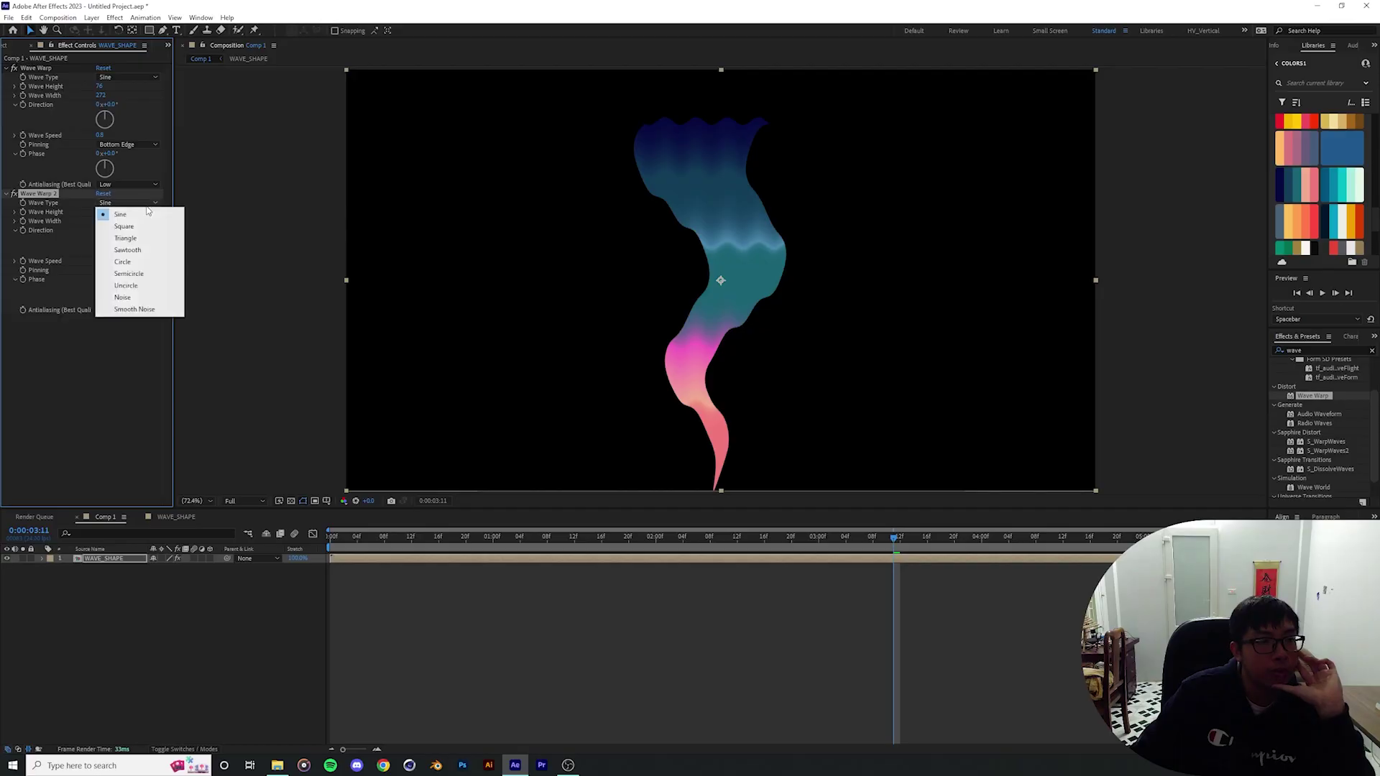
{"action": "left_click", "coordinate": [132, 260]}
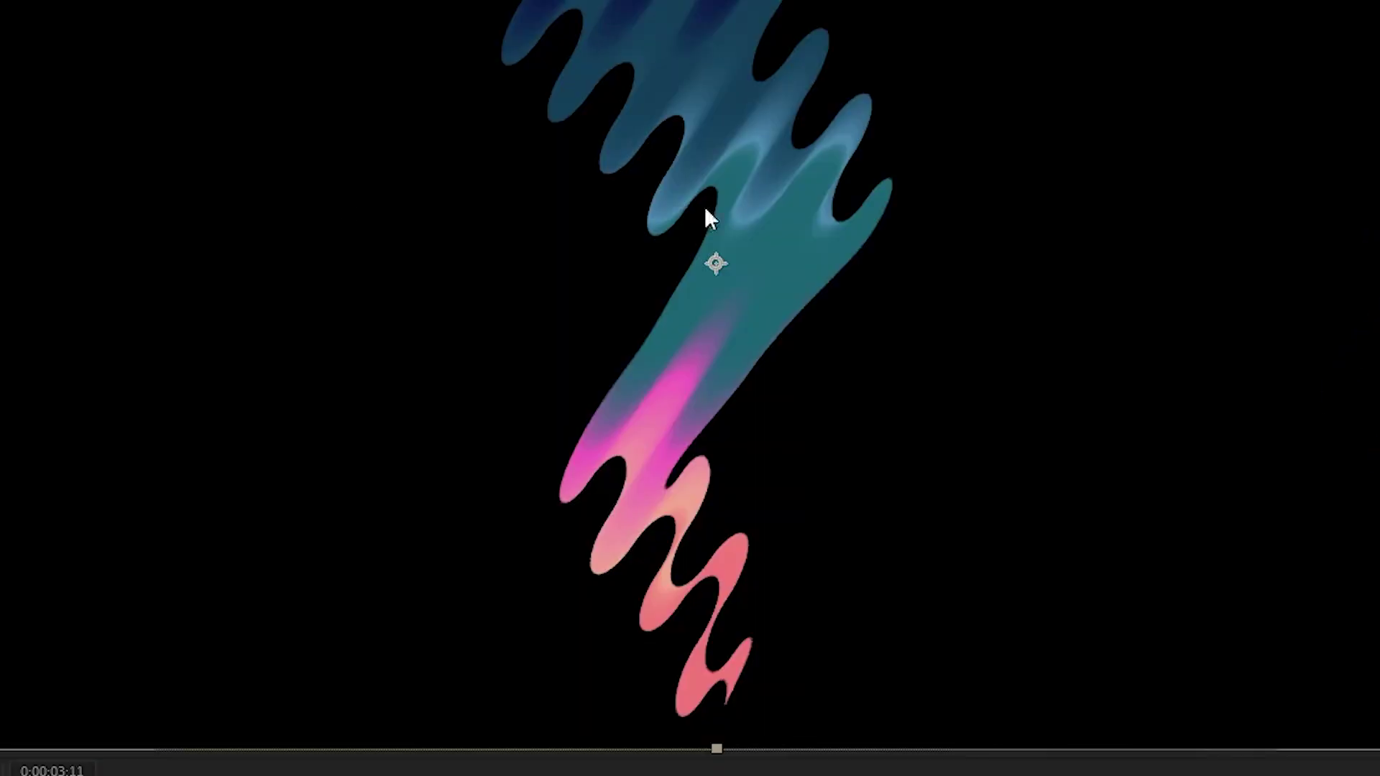
{"action": "left_click_drag", "start_coordinate": [756, 134], "coordinate": [669, 309]}
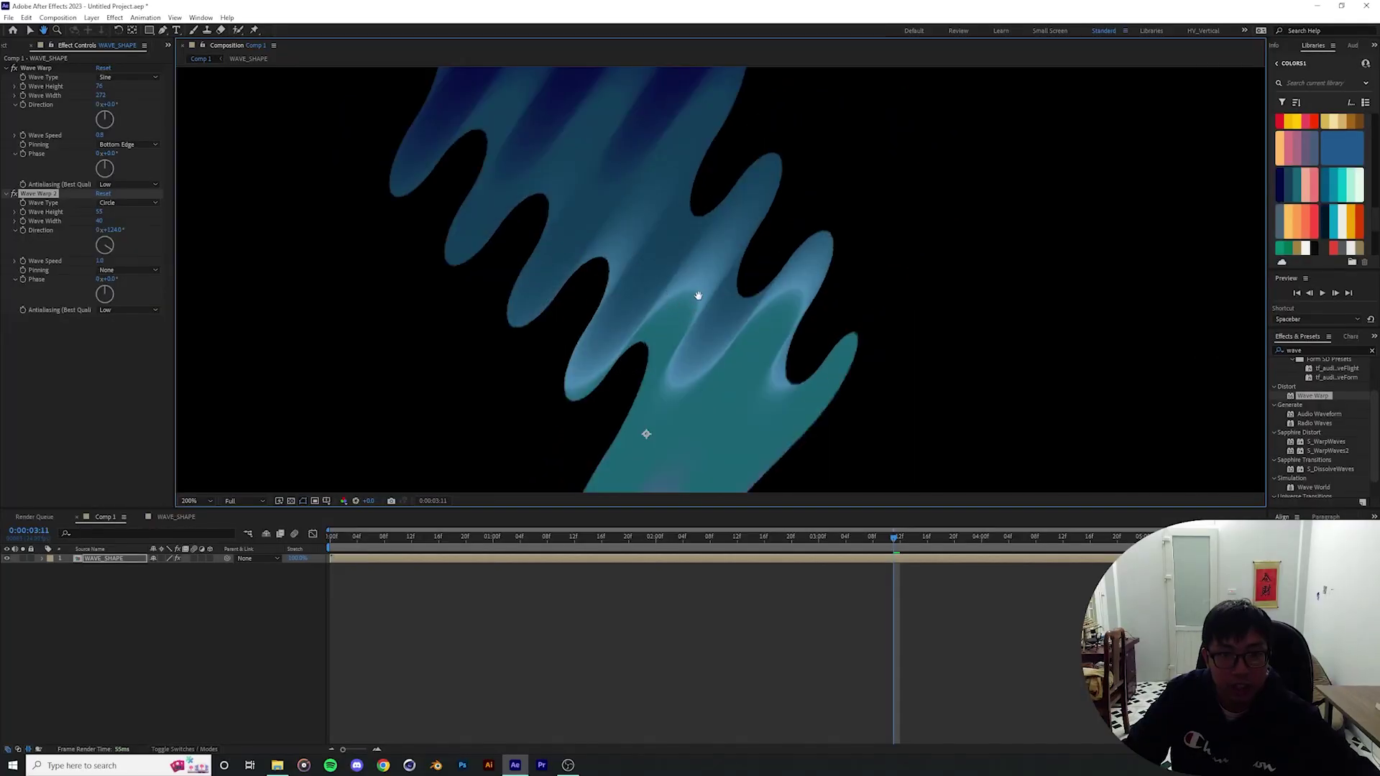
{"action": "left_click_drag", "start_coordinate": [783, 364], "coordinate": [839, 199]}
{"action": "mouse_move", "coordinate": [659, 378]}
{"action": "left_mouse_down"}
{"action": "mouse_move", "coordinate": [802, 205]}
{"action": "mouse_move", "coordinate": [610, 373]}
{"action": "mouse_move", "coordinate": [570, 376]}
{"action": "left_mouse_up"}
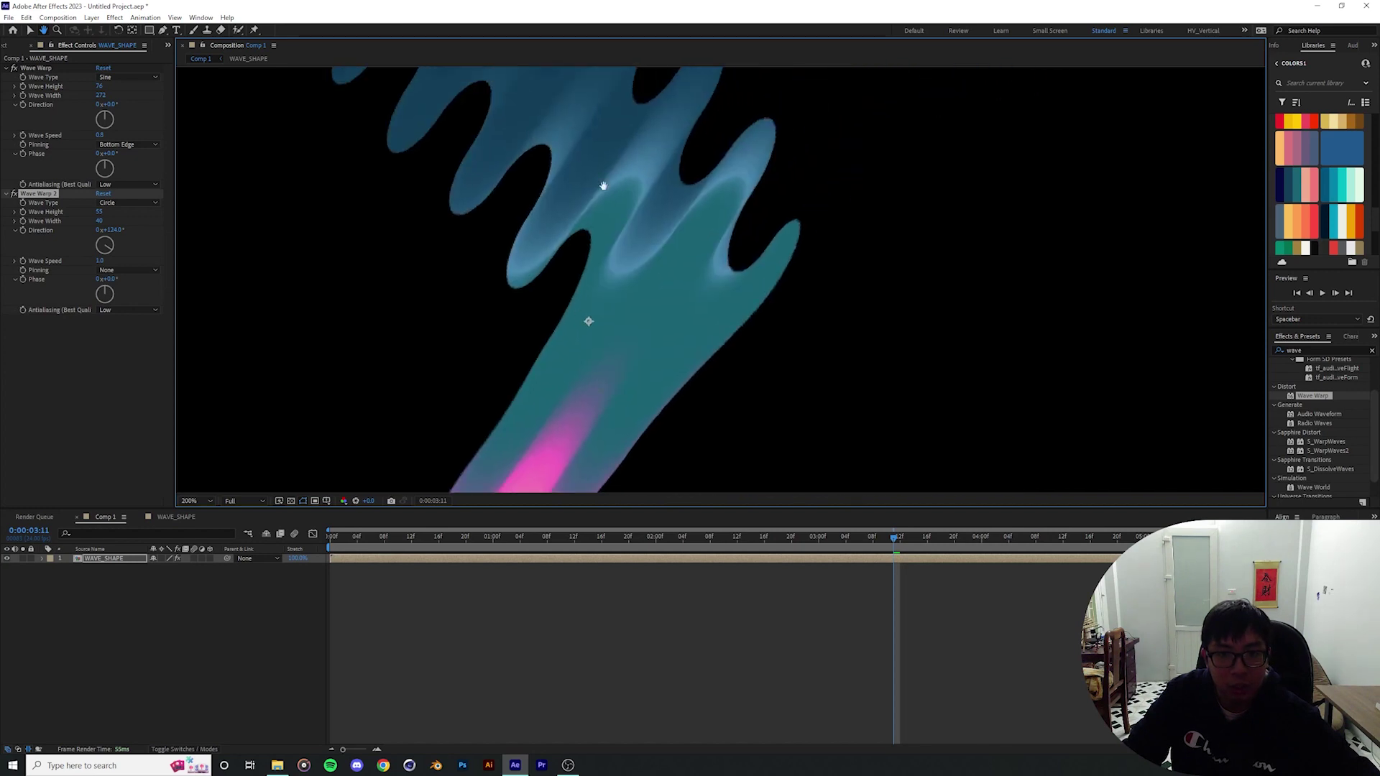
{"action": "left_click_drag", "start_coordinate": [519, 179], "coordinate": [584, 166]}
{"action": "left_click", "coordinate": [196, 501]}
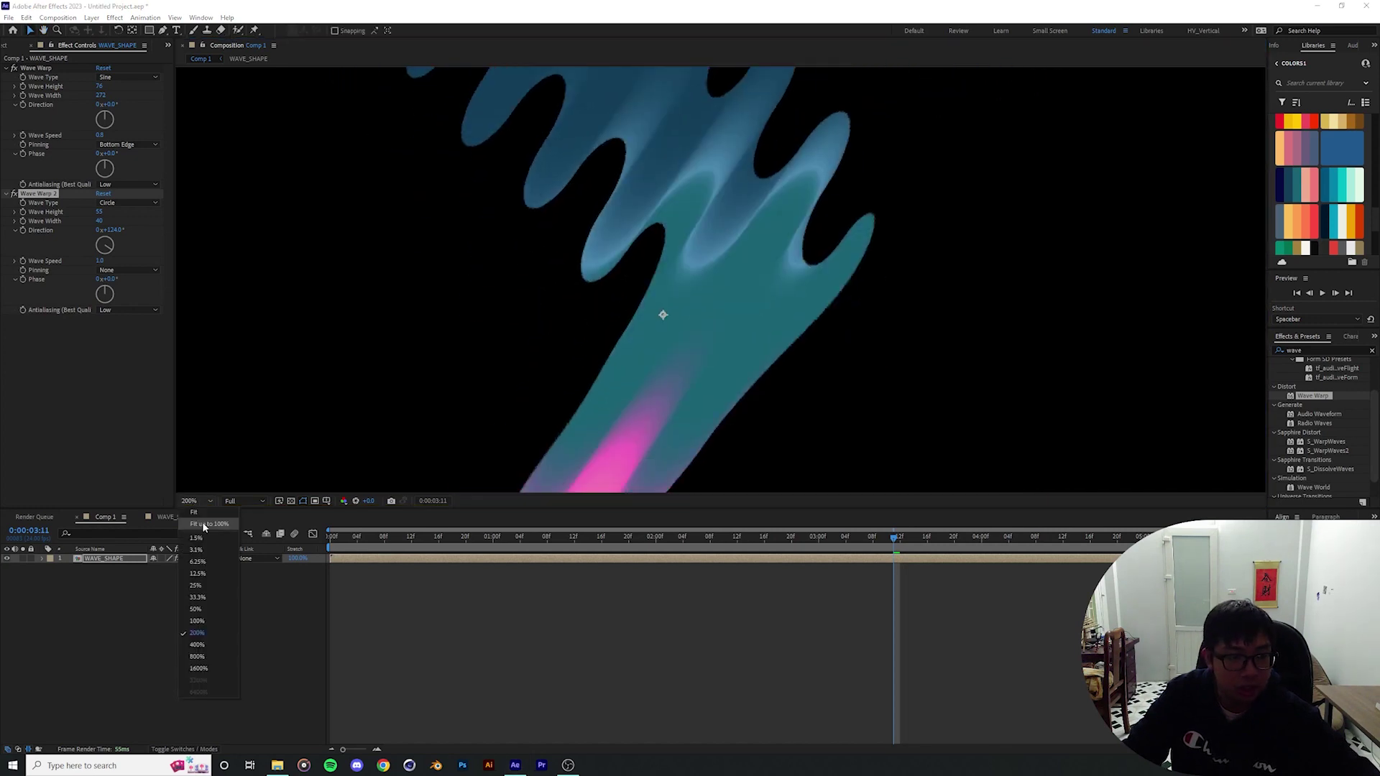
{"action": "left_click", "coordinate": [202, 523]}
Give the second Wave Warp width 78, direction 69°, speed 0.7, Bottom Edge pinning, and preview.
{"action": "left_click_drag", "start_coordinate": [99, 221], "coordinate": [321, 231]}
{"action": "left_click_drag", "start_coordinate": [110, 248], "coordinate": [128, 235]}
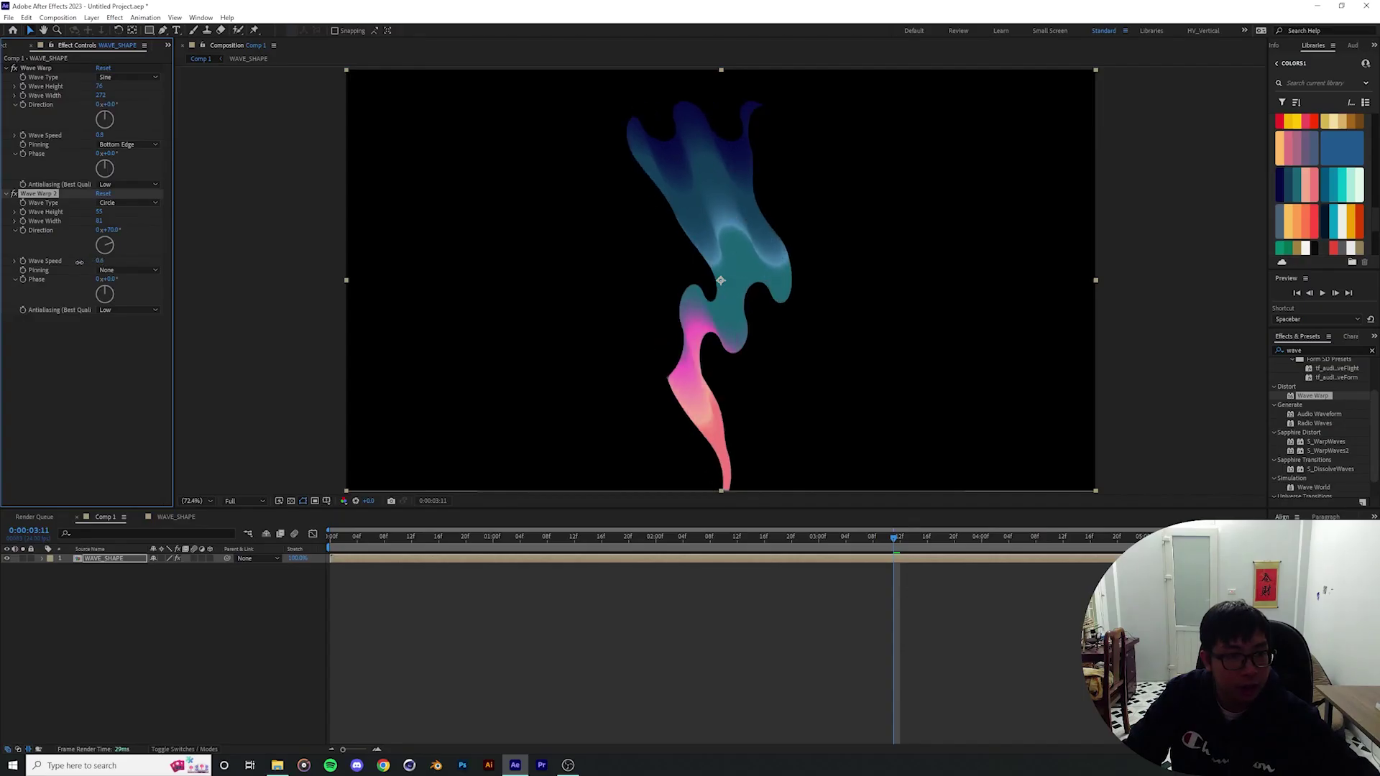
{"action": "left_click_drag", "start_coordinate": [79, 262], "coordinate": [83, 261]}
{"action": "left_click", "coordinate": [103, 271]}
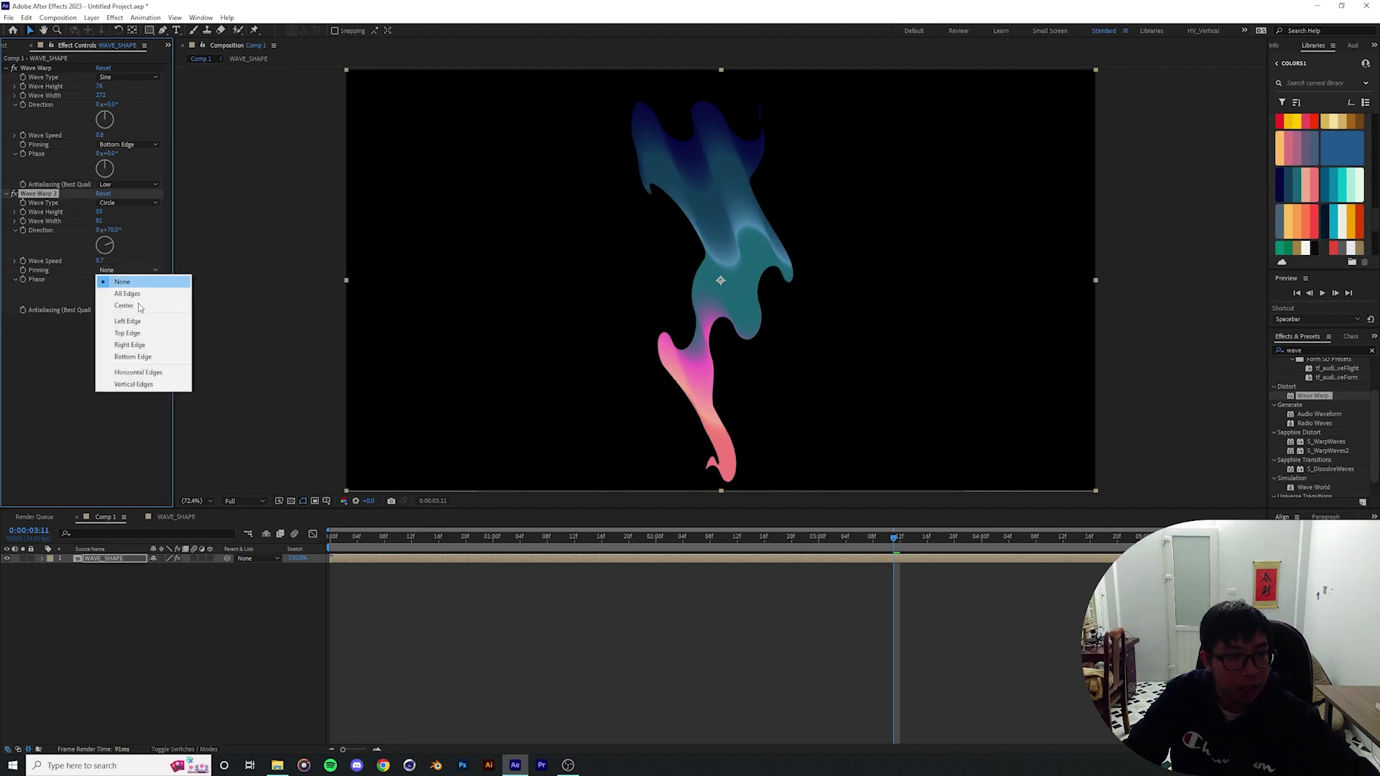
{"action": "left_click", "coordinate": [133, 357]}
{"action": "left_click_drag", "start_coordinate": [876, 538], "coordinate": [365, 543]}
{"action": "key", "text": "space"}
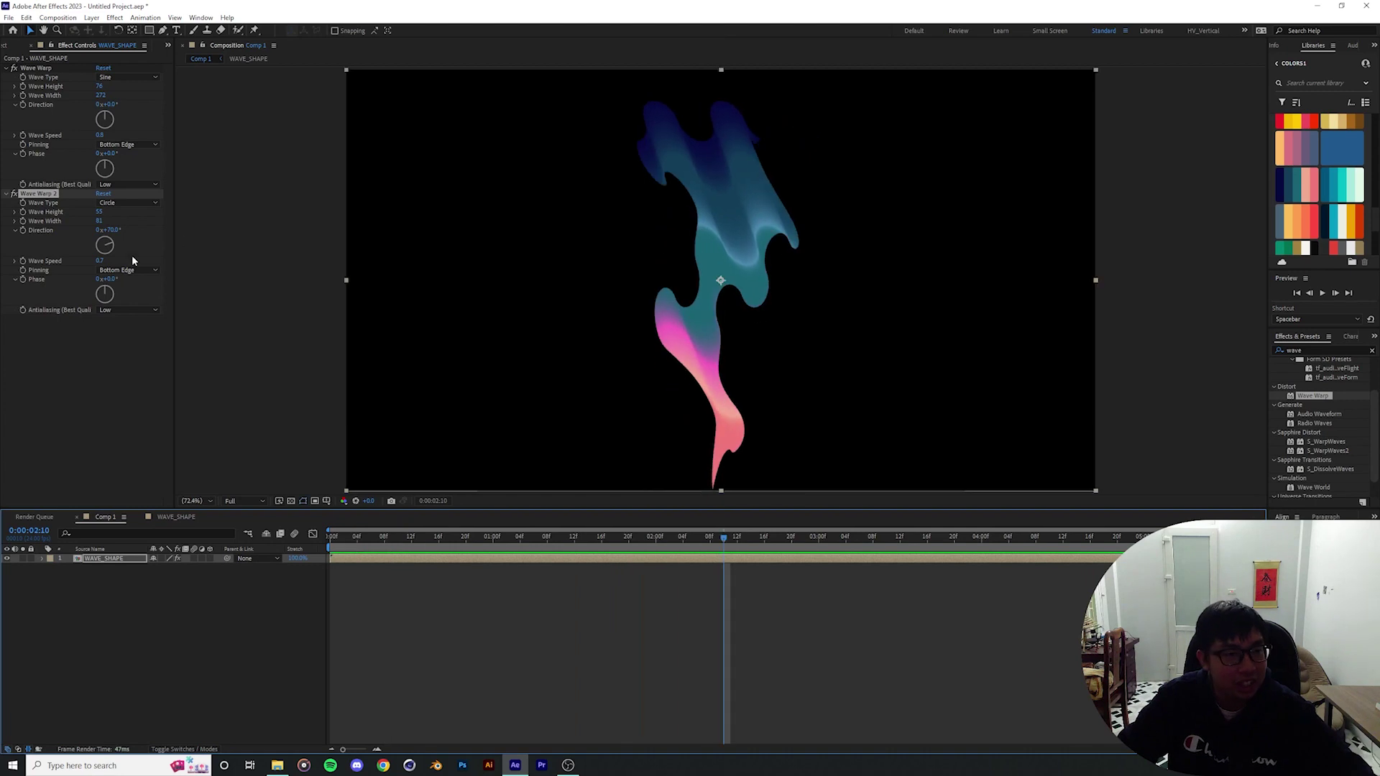
Lower the second Wave Warp's speed and turn its direction to about 59°.
{"action": "left_click_drag", "start_coordinate": [100, 263], "coordinate": [92, 263]}
{"action": "key", "text": "space"}
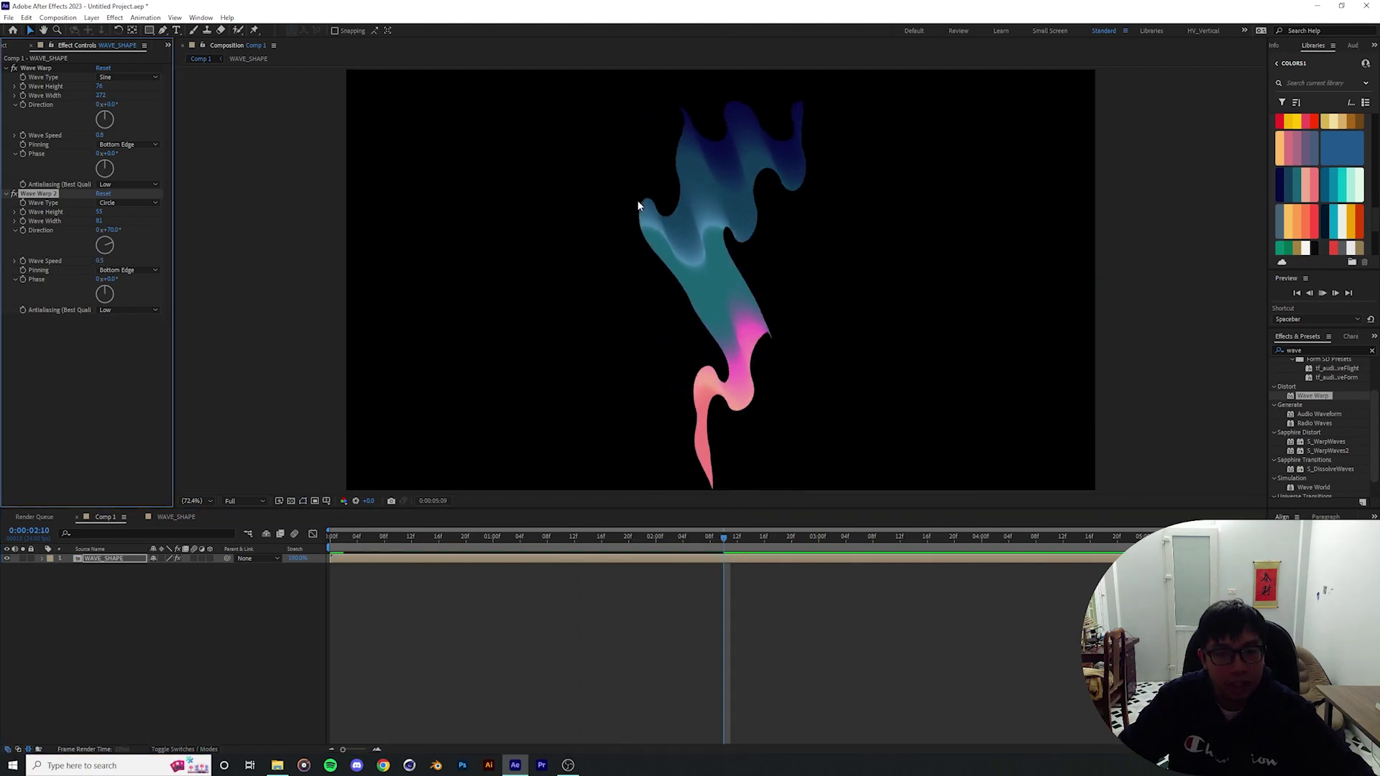
{"action": "key", "text": "space"}
{"action": "left_click_drag", "start_coordinate": [114, 229], "coordinate": [109, 229]}
Try Uncircle waves on the second Wave Warp and preview the result.
{"action": "left_click", "coordinate": [126, 203]}
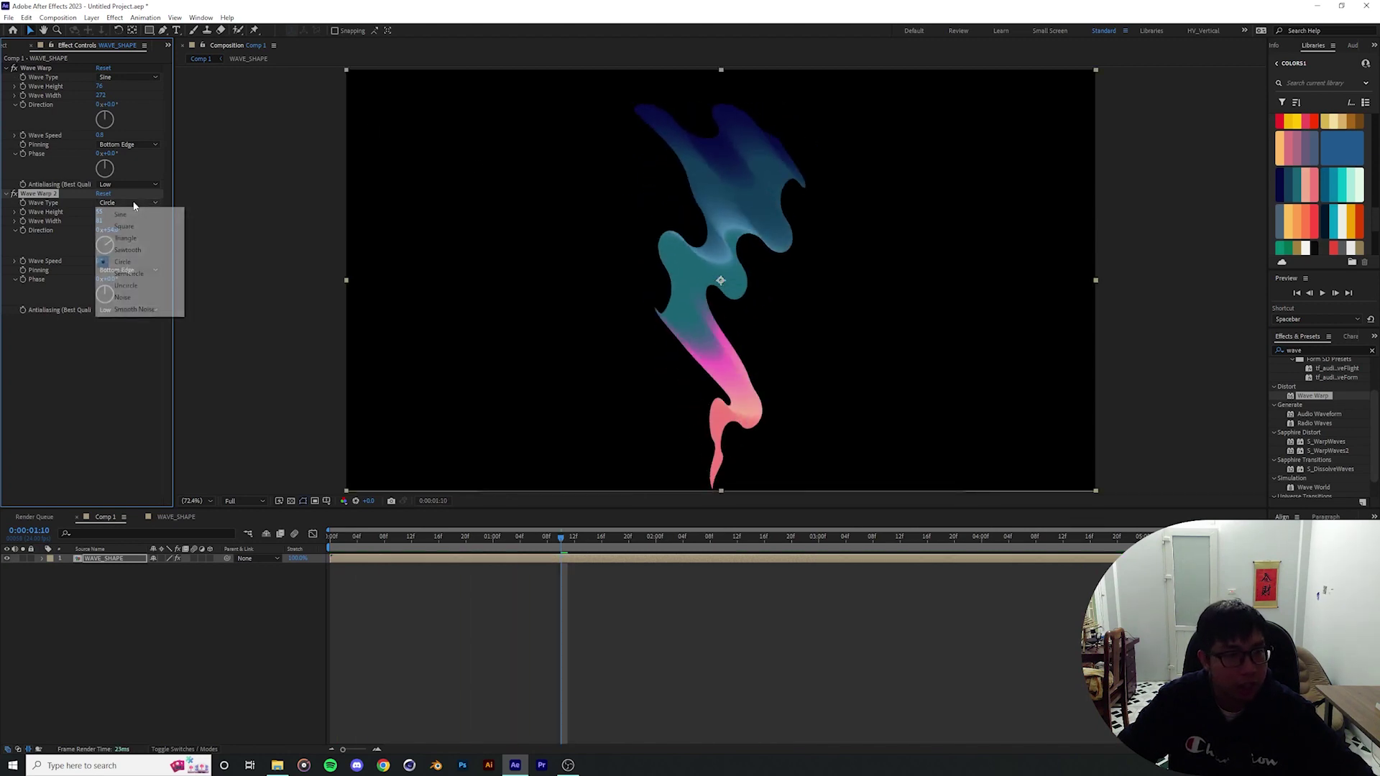
{"action": "left_click", "coordinate": [127, 287]}
{"action": "key", "text": "space"}
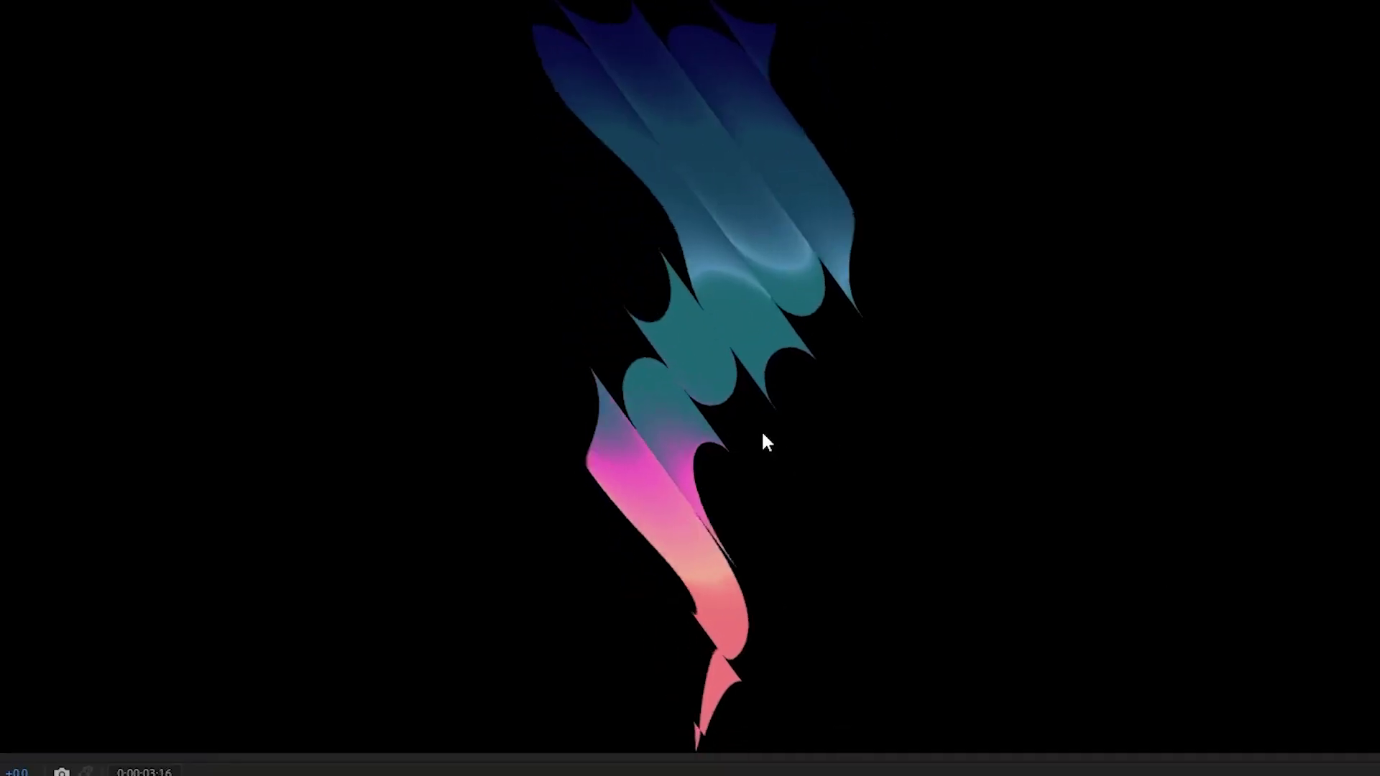
{"action": "key", "text": "space"}
Try Semicircle waves with a rotated direction, then settle the second Wave Warp on Circle.
{"action": "left_click", "coordinate": [313, 189]}
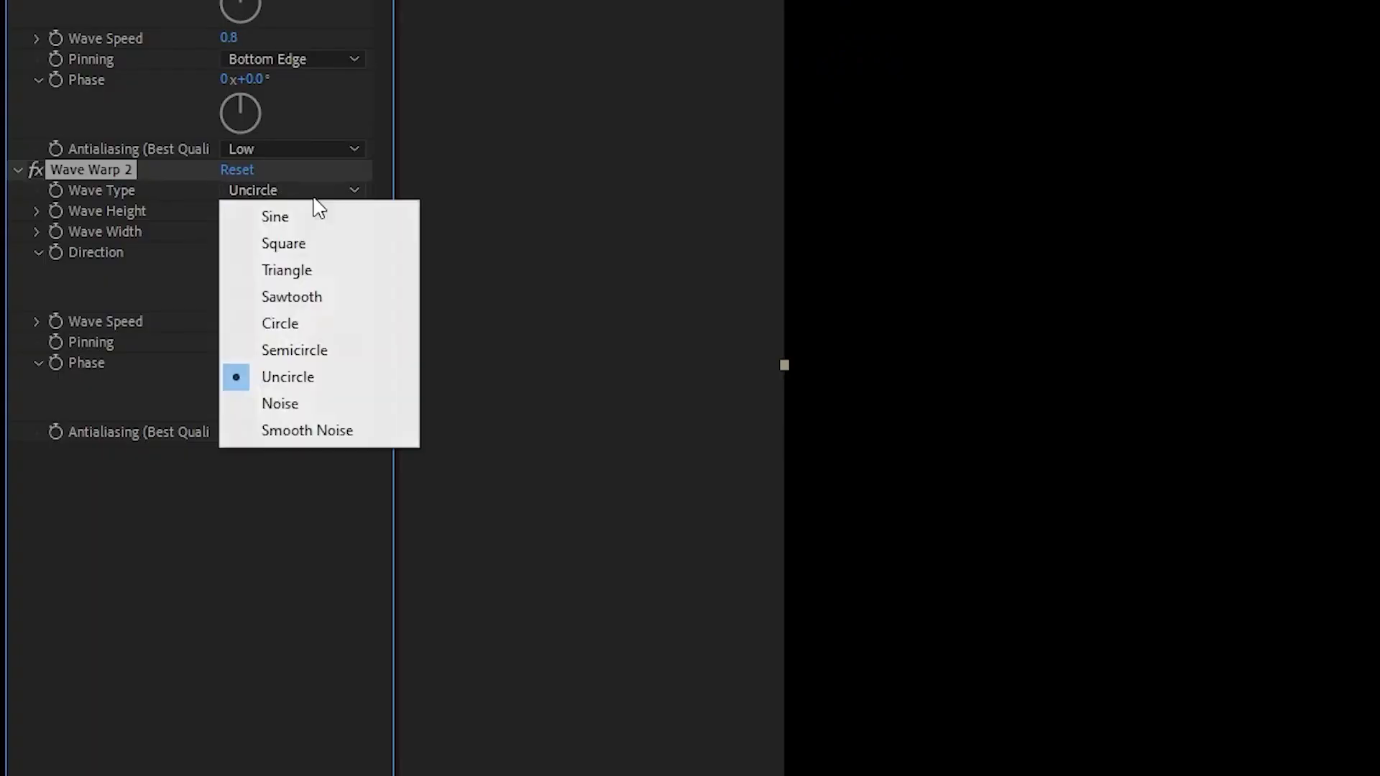
{"action": "left_click", "coordinate": [308, 350]}
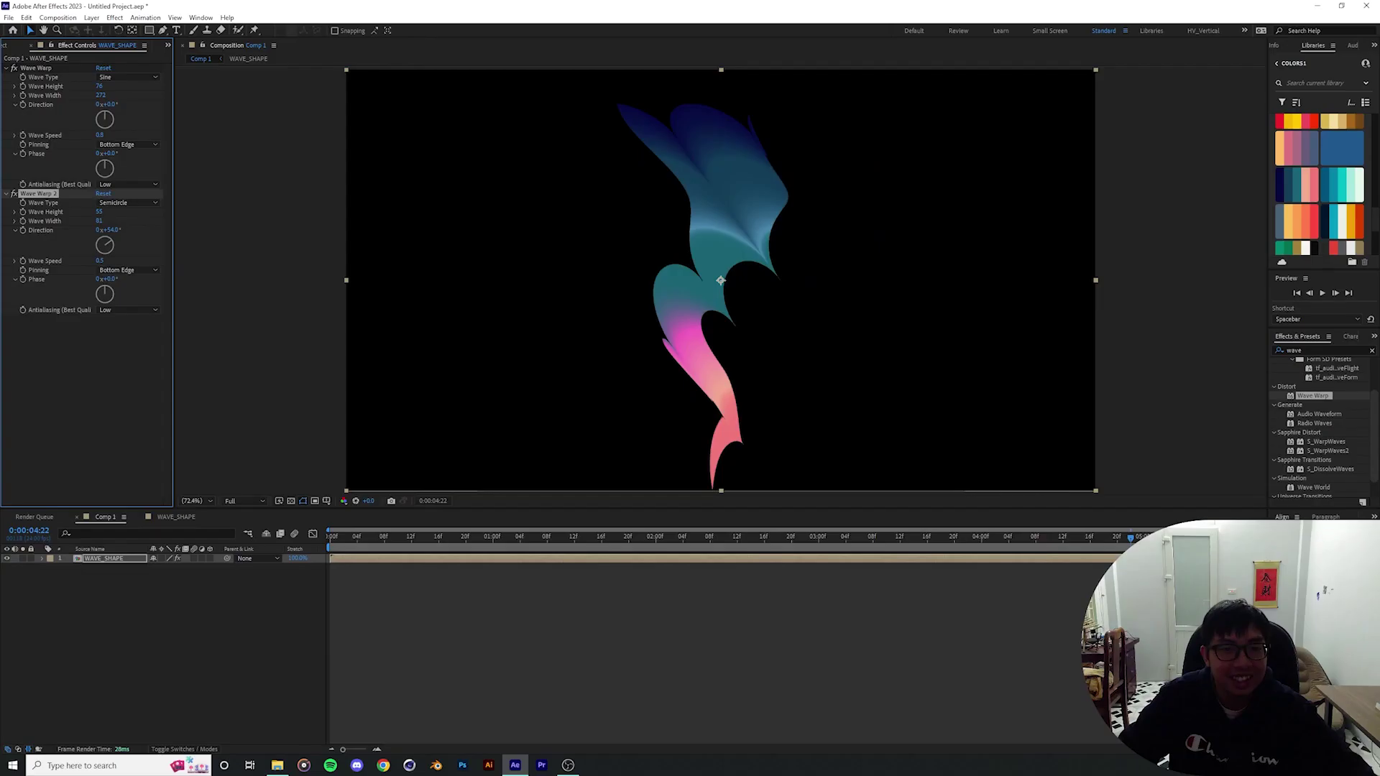
{"action": "key", "text": "space"}
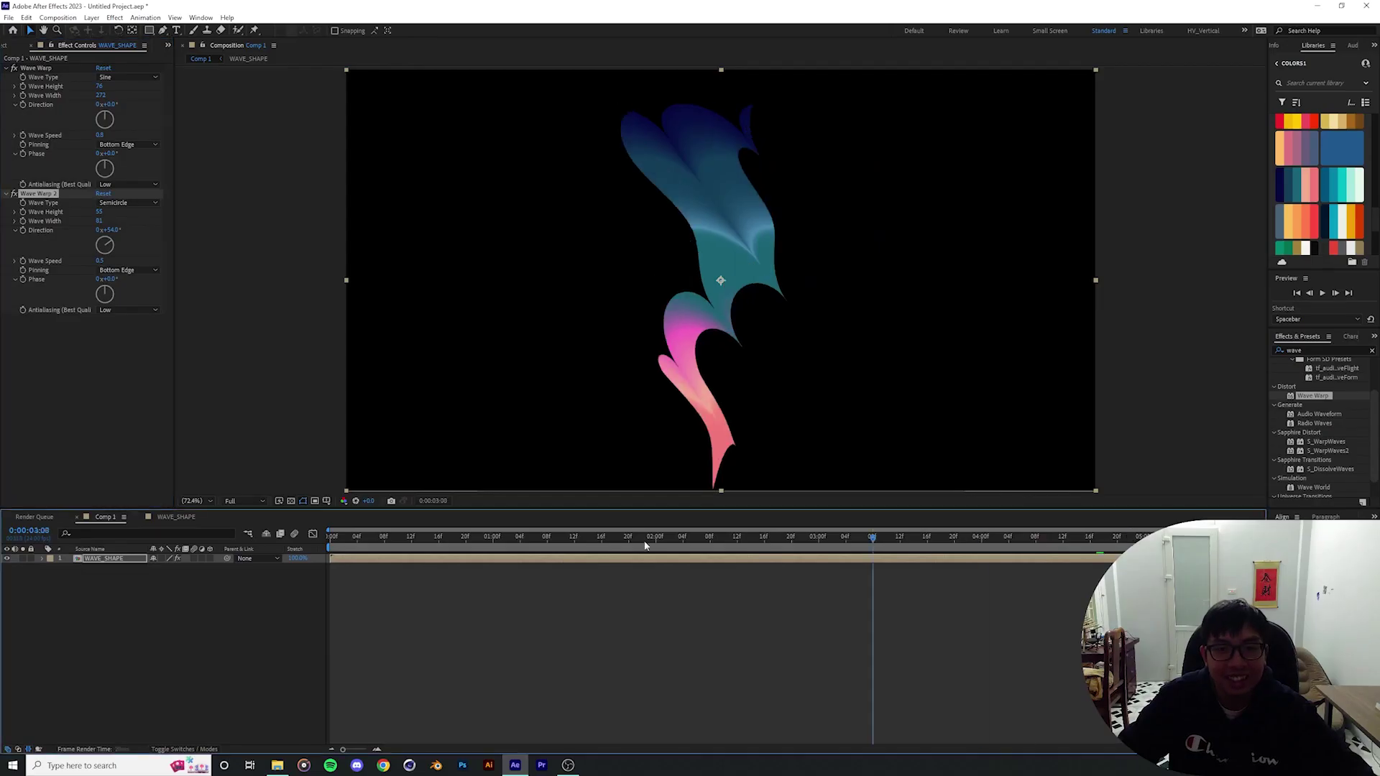
{"action": "left_click", "coordinate": [115, 247]}
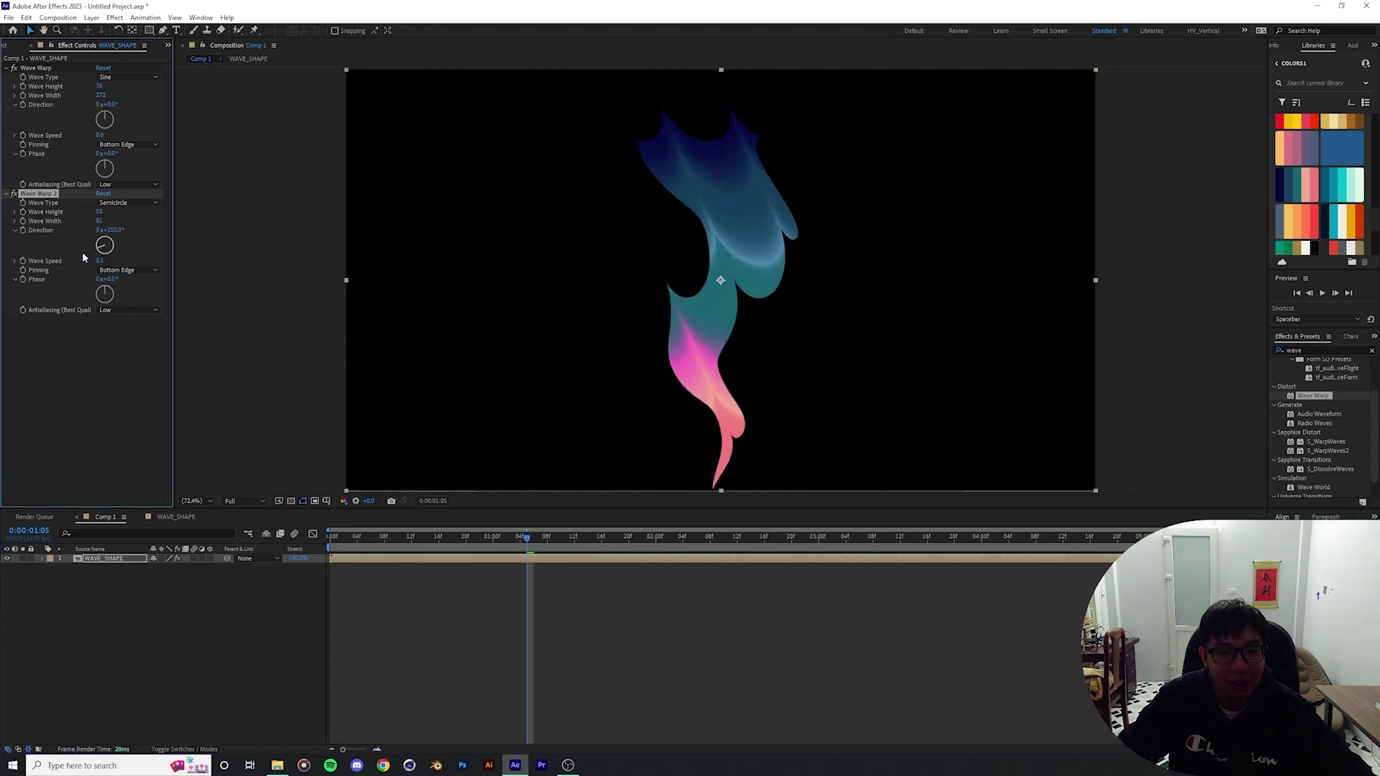
{"action": "key", "text": "space"}
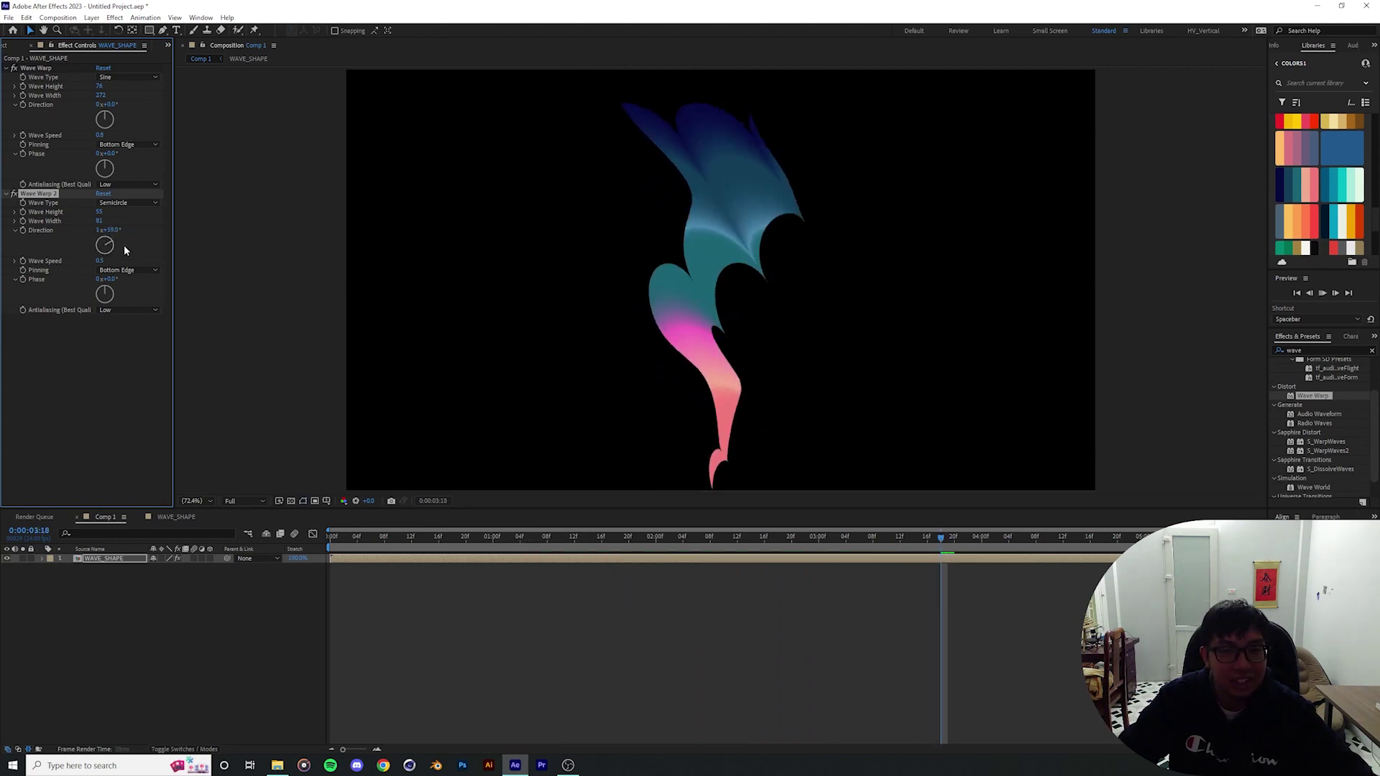
{"action": "key", "text": "space"}
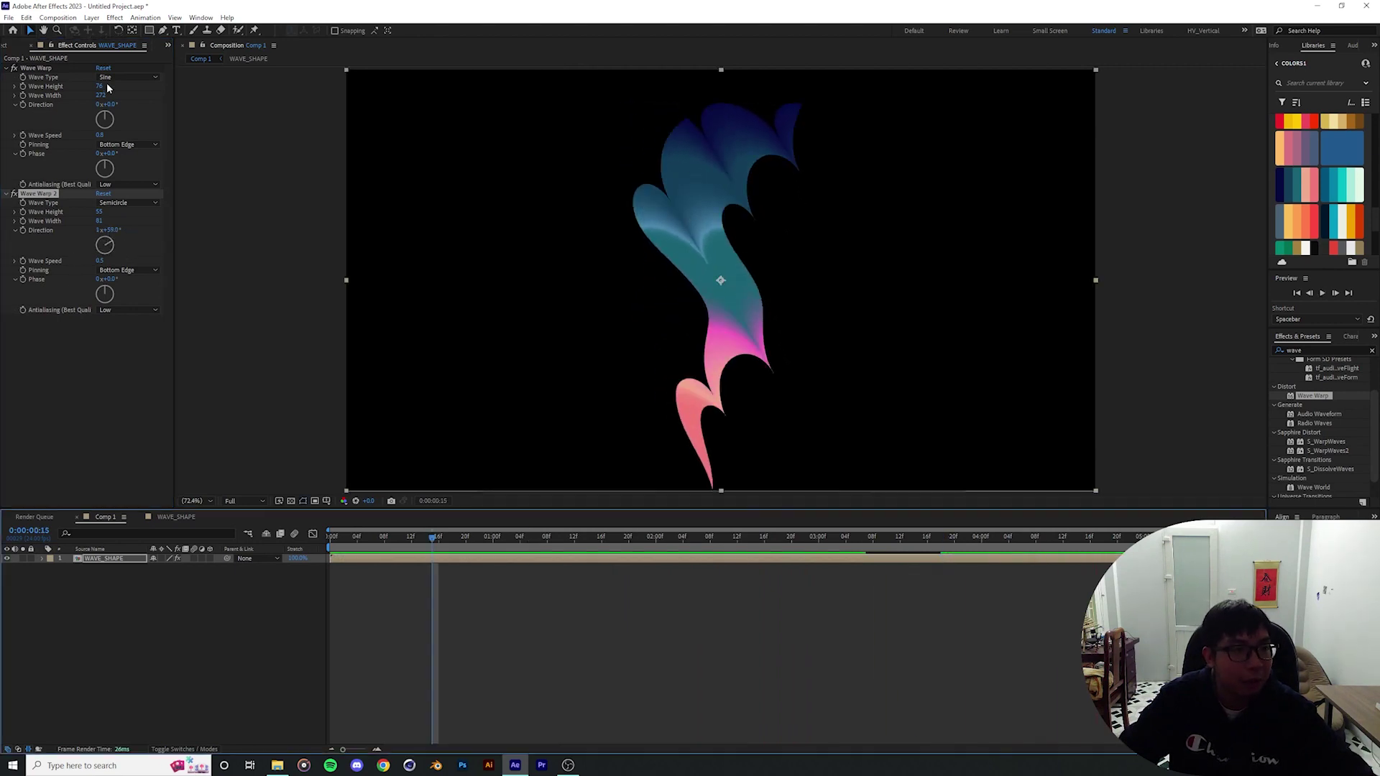
{"action": "left_click", "coordinate": [132, 204]}
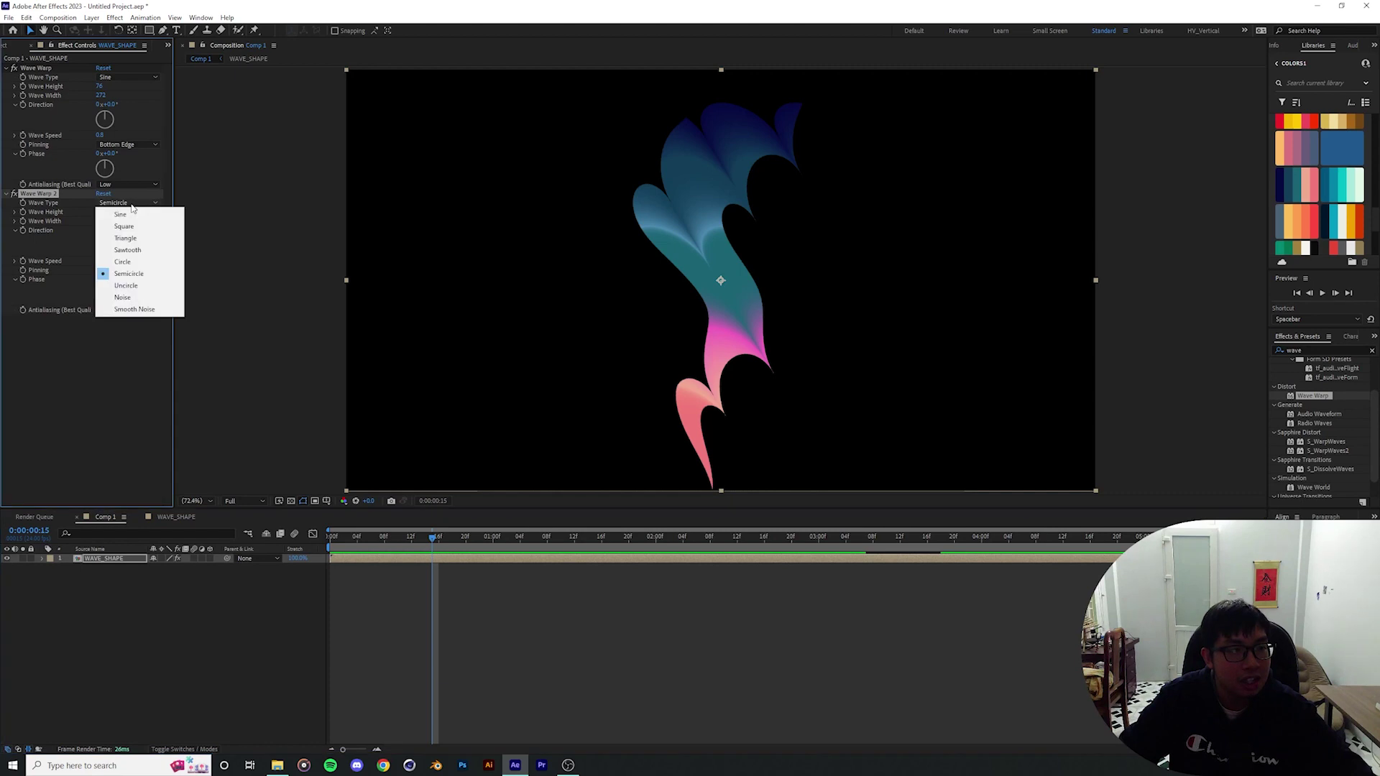
{"action": "left_click", "coordinate": [127, 263]}
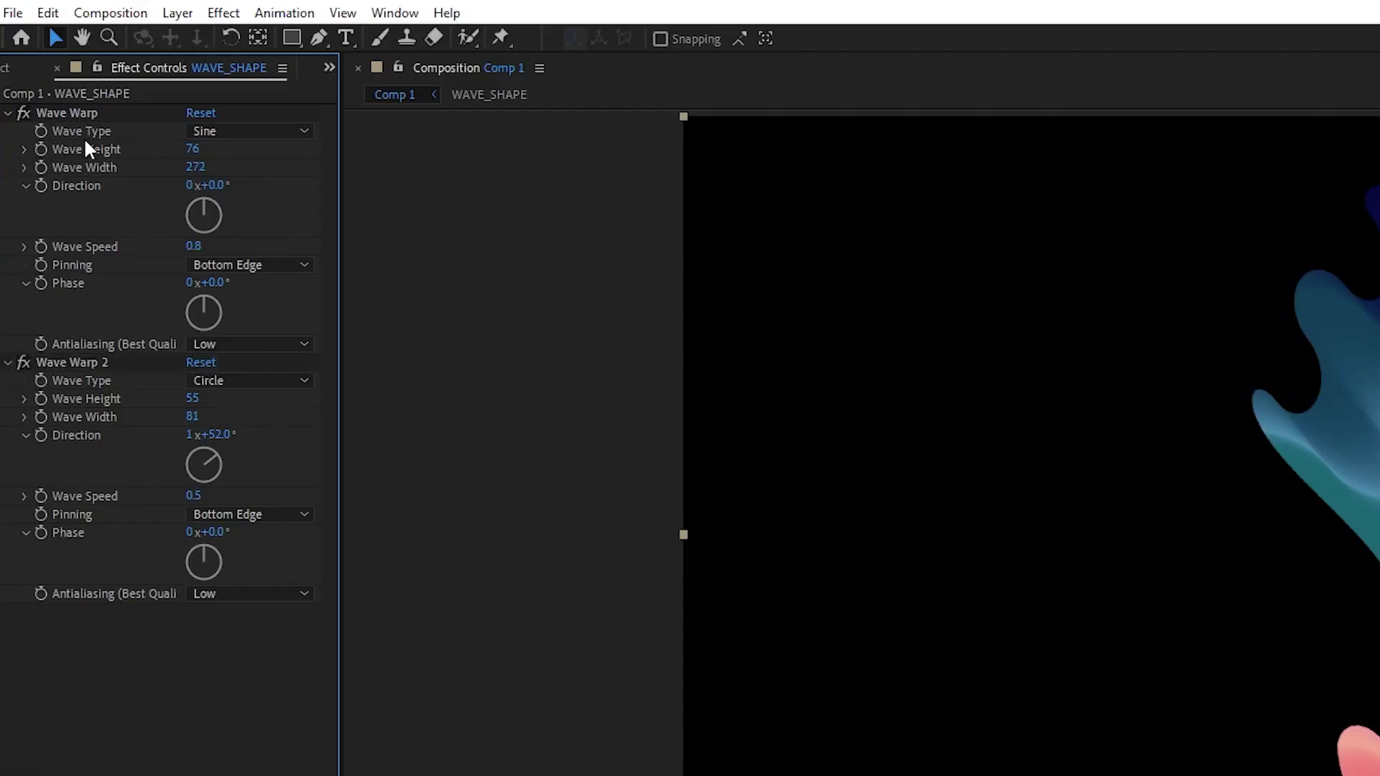
Switch the first Wave Warp to Noise waves with width 466 and height 607.
{"action": "left_click", "coordinate": [248, 131]}
{"action": "left_click", "coordinate": [241, 316]}
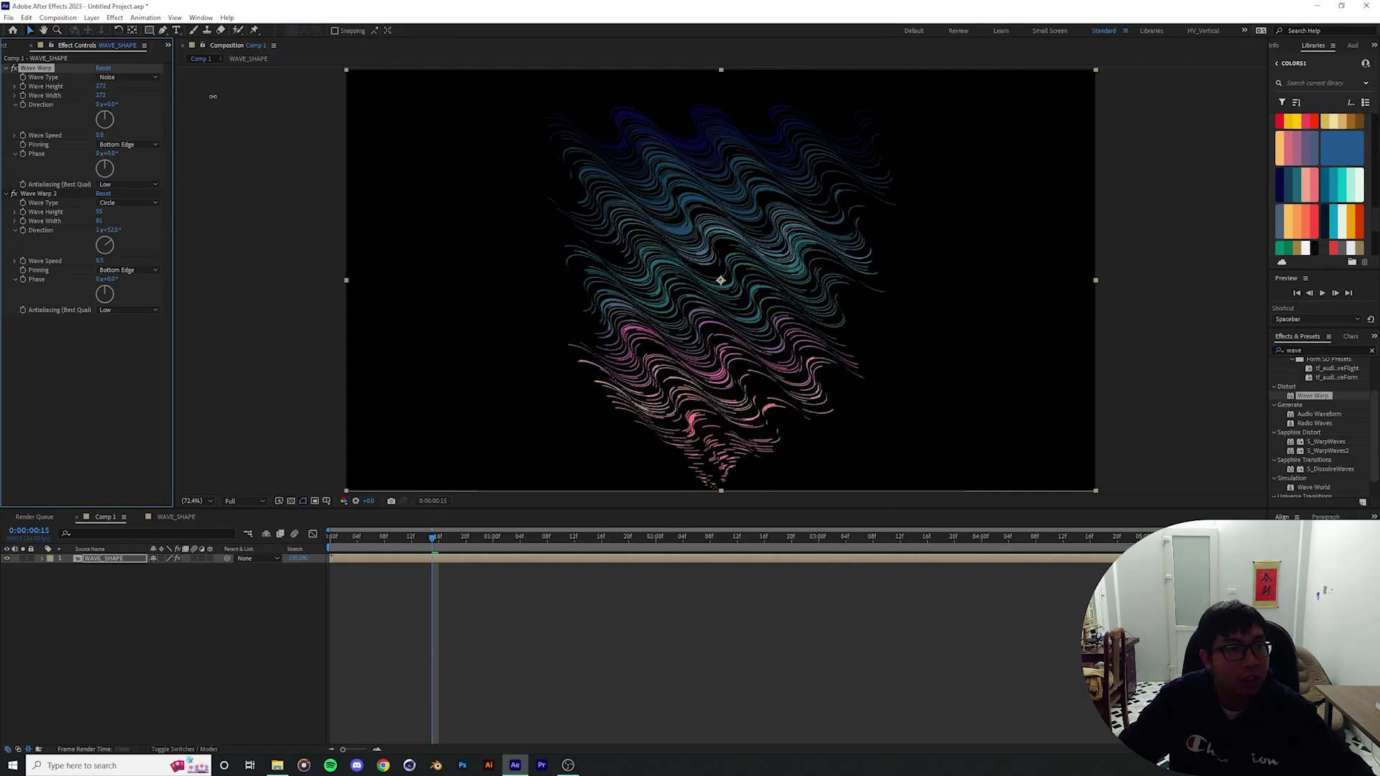
{"action": "left_click_drag", "start_coordinate": [101, 95], "coordinate": [269, 121]}
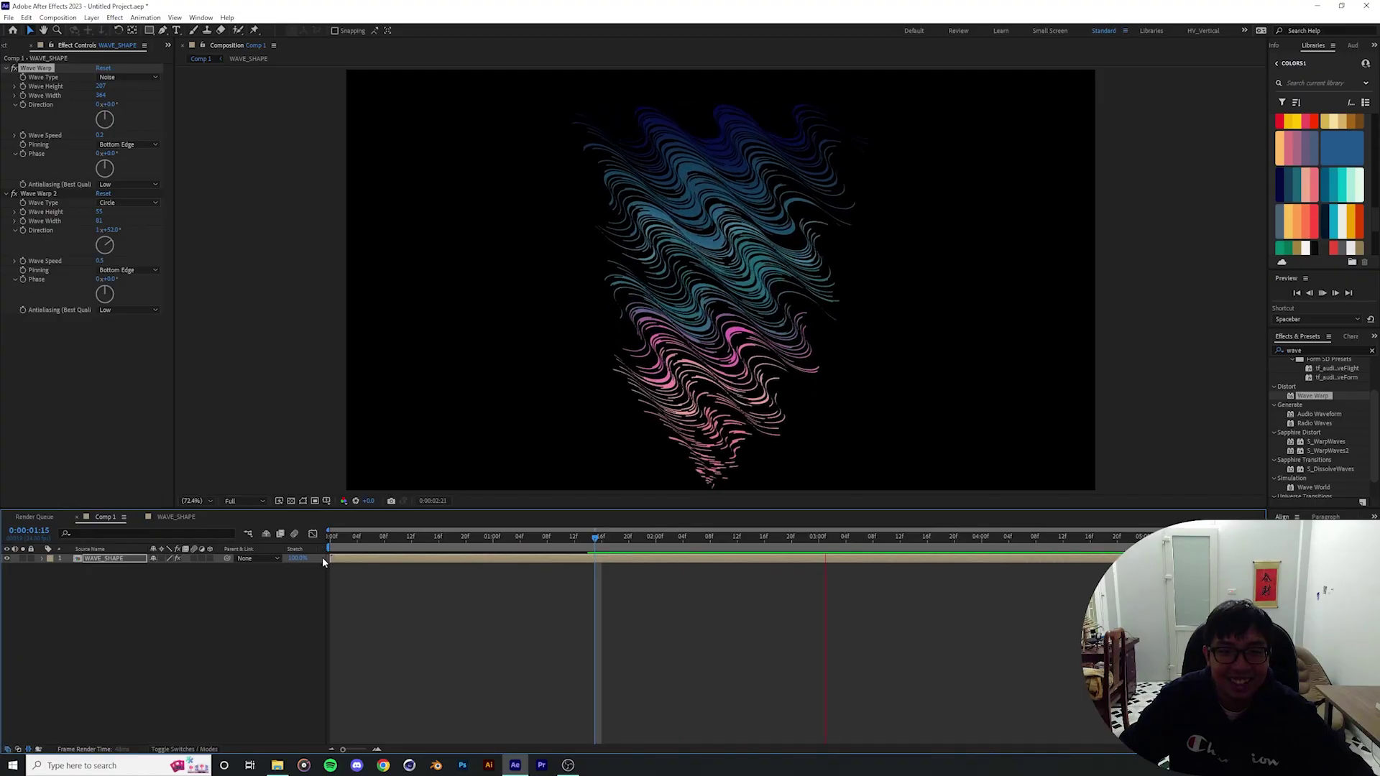
{"action": "key", "text": "space"}
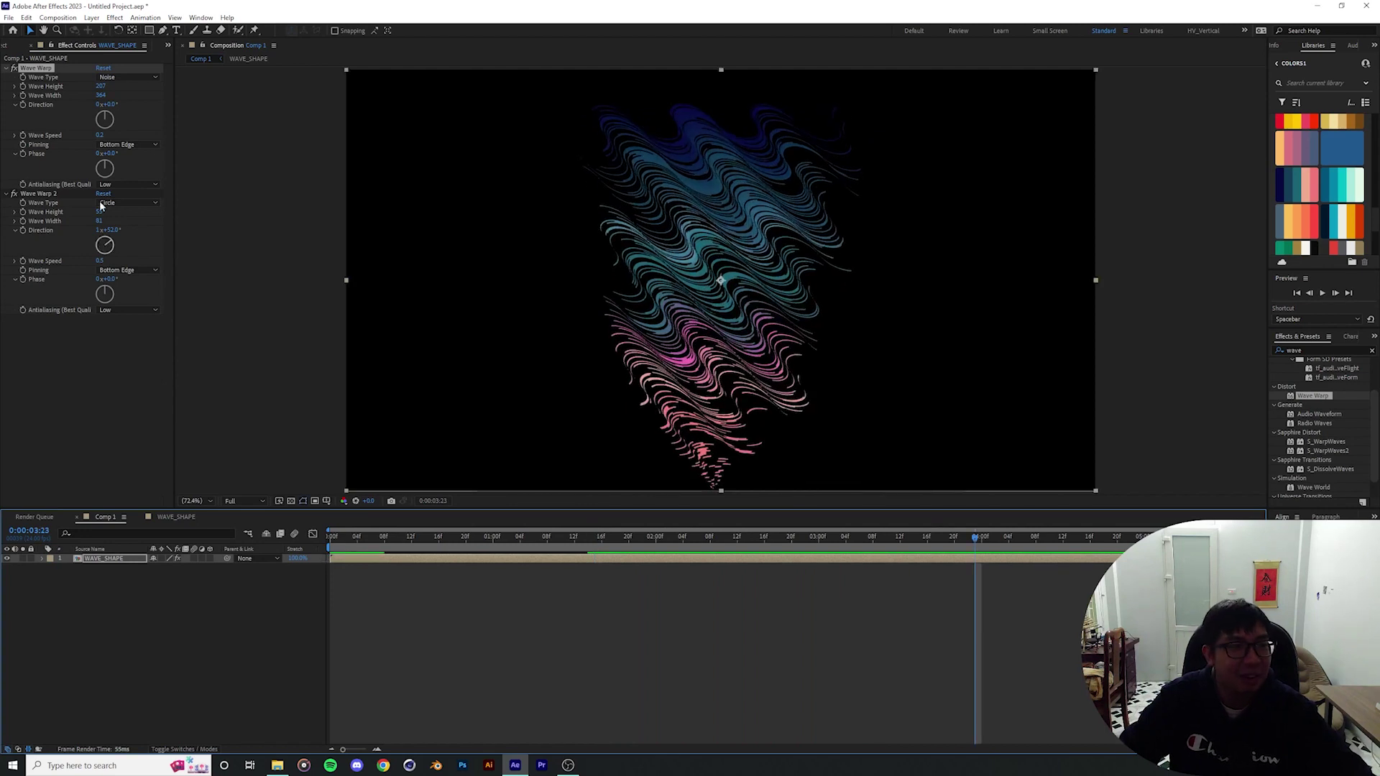
{"action": "left_click_drag", "start_coordinate": [101, 96], "coordinate": [197, 99]}
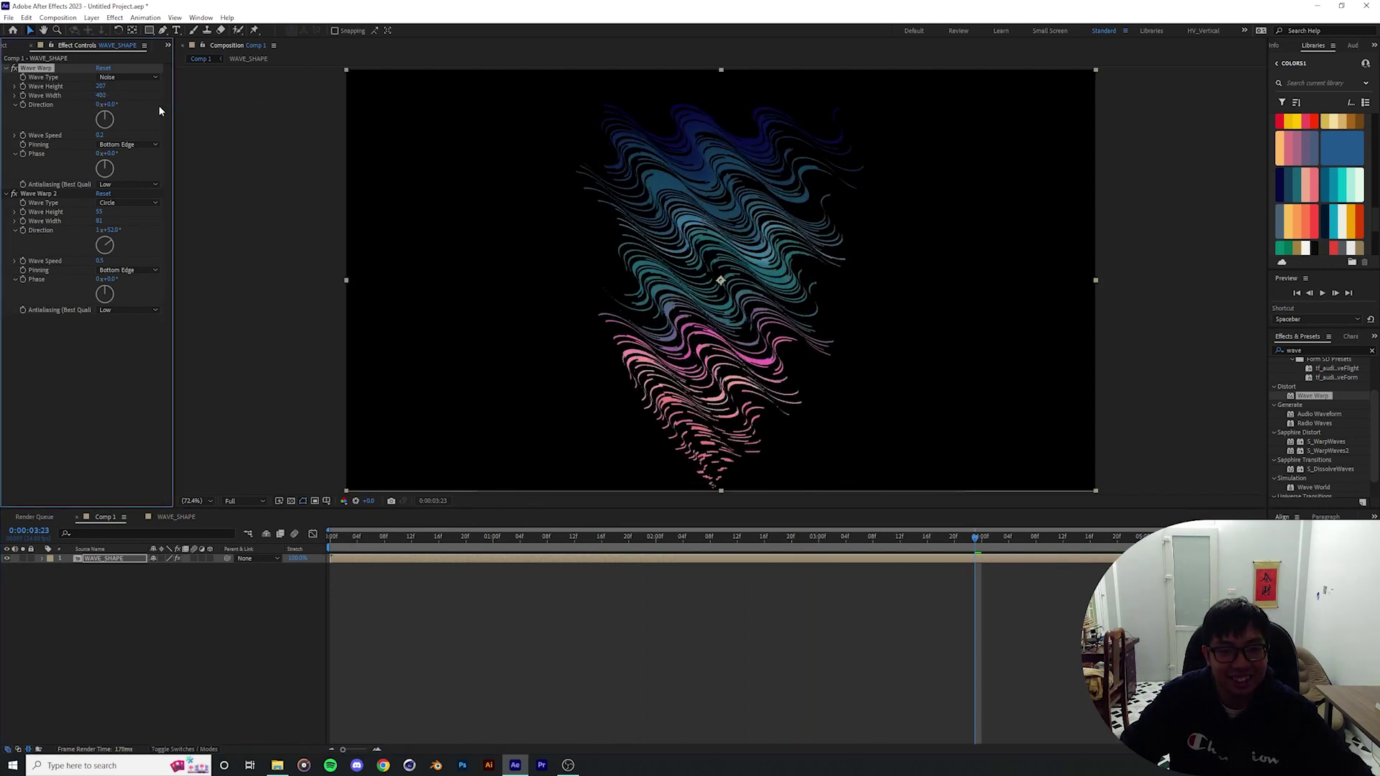
{"action": "left_click_drag", "start_coordinate": [100, 87], "coordinate": [128, 94]}
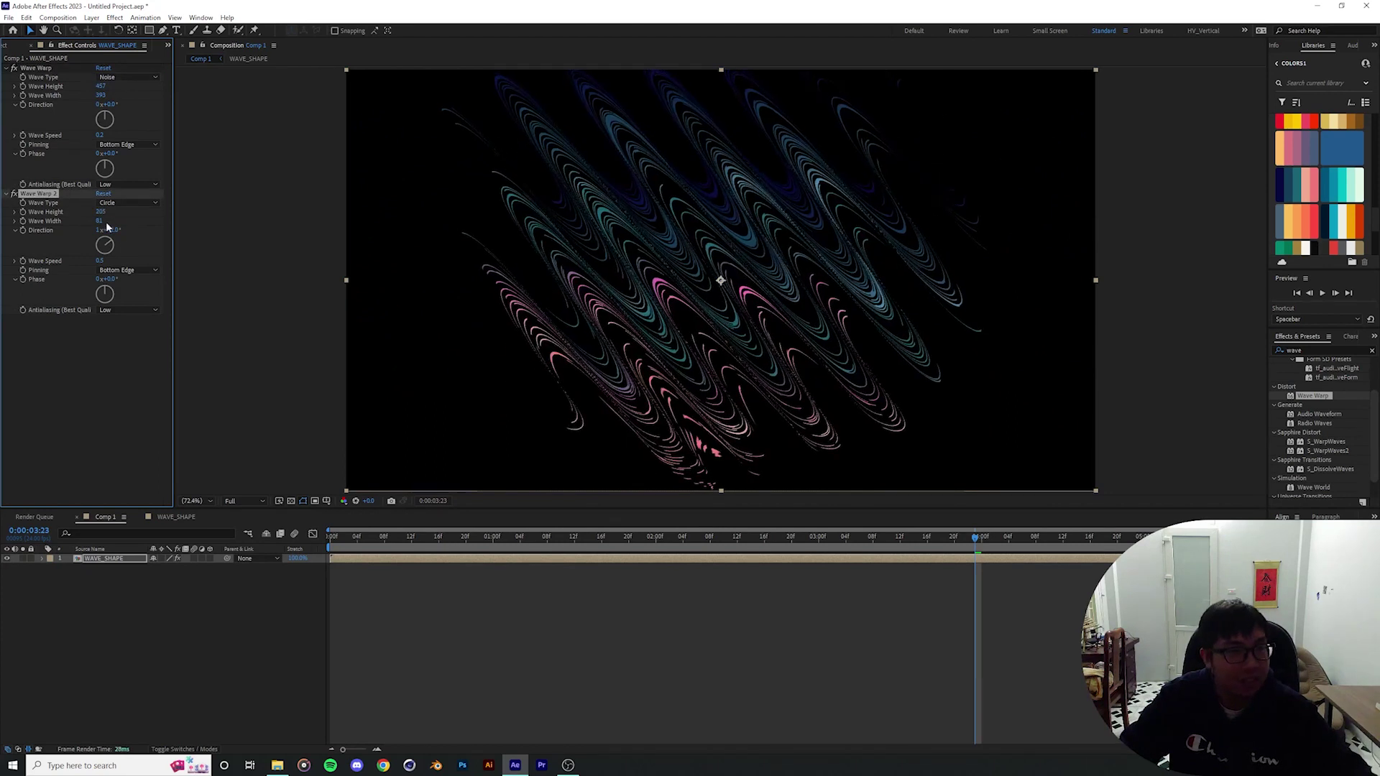
Narrow the second Wave Warp's width to 156, preview, and fit the composition in the viewer.
{"action": "left_click_drag", "start_coordinate": [975, 538], "coordinate": [328, 548]}
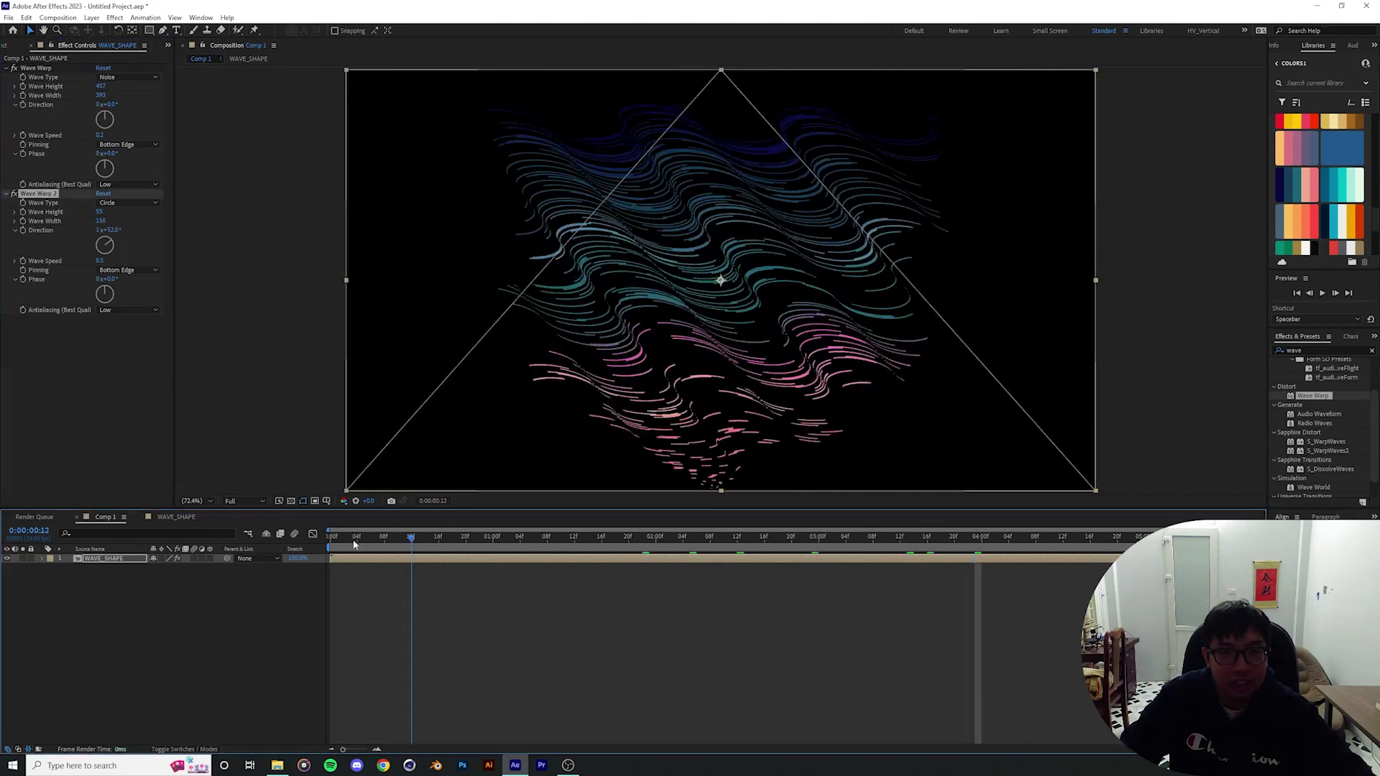
{"action": "key", "text": "space"}
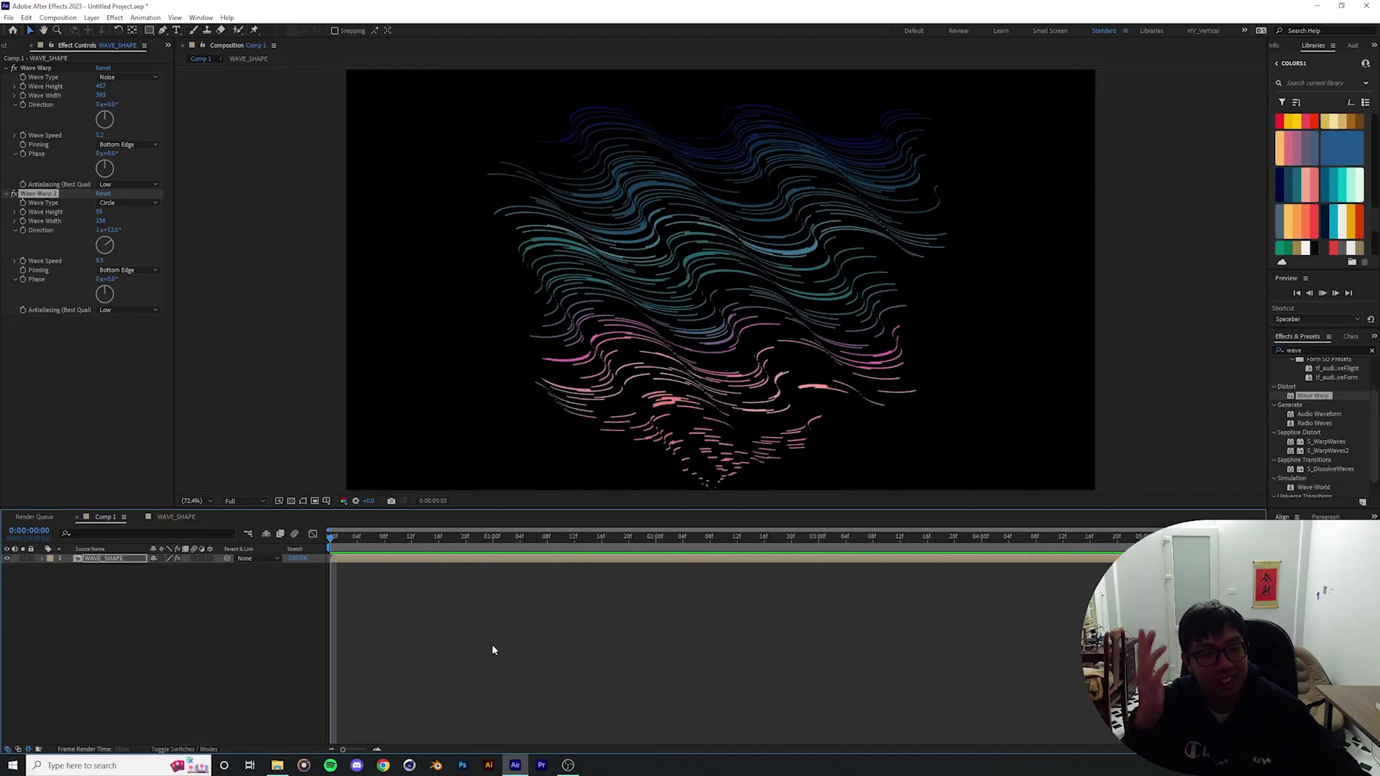
{"action": "key", "text": "space"}
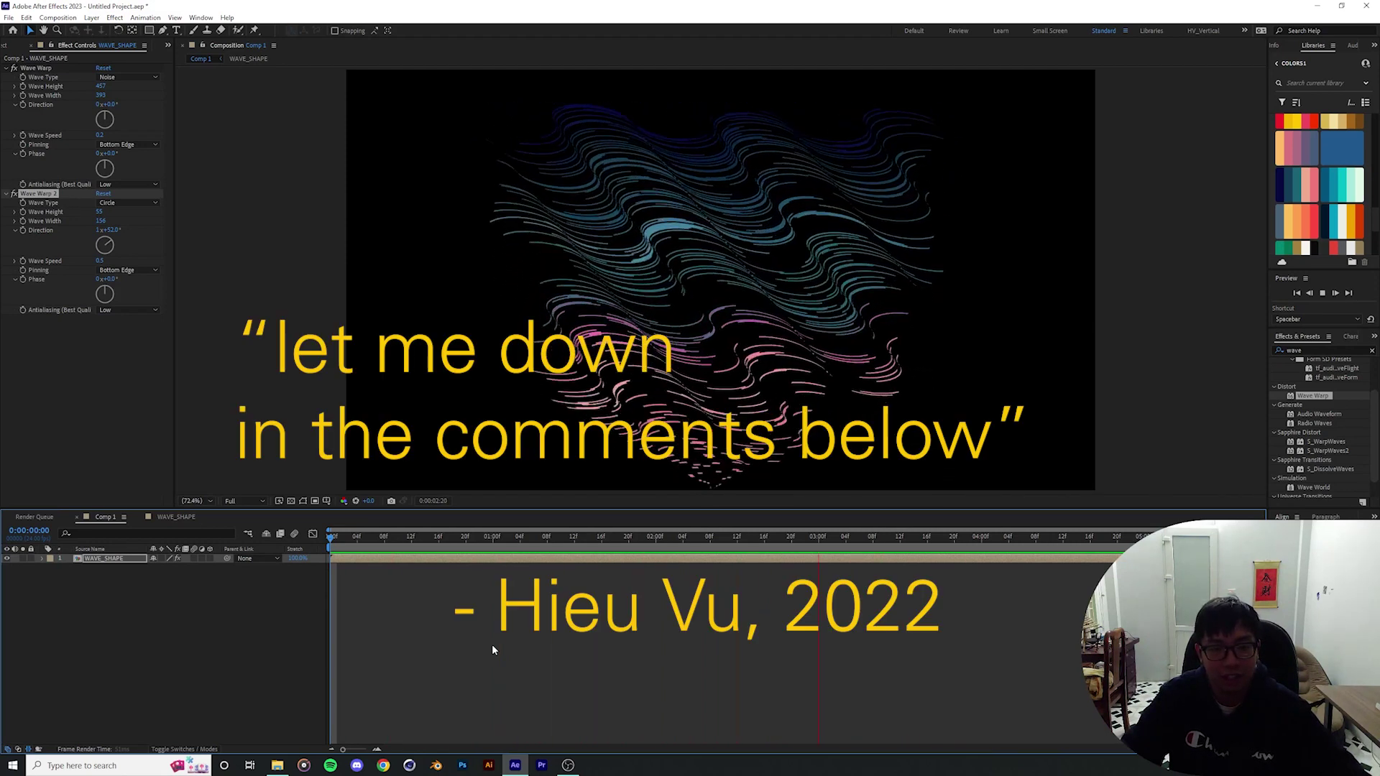
{"action": "key", "text": "space"}
{"action": "scroll", "coordinate": [779, 403], "scroll_direction": "up", "scroll_amount": 1}
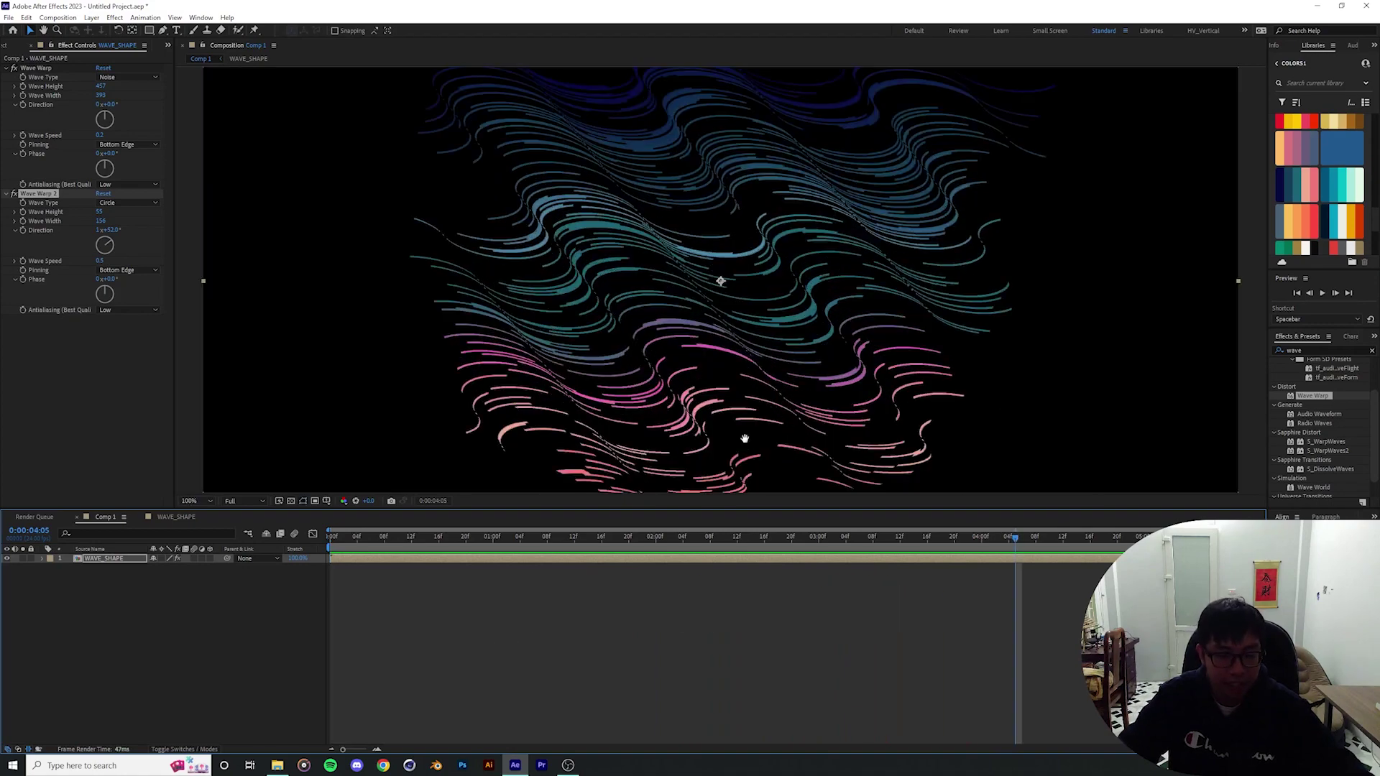
{"action": "left_click_drag", "start_coordinate": [742, 438], "coordinate": [801, 304]}
{"action": "left_click_drag", "start_coordinate": [872, 249], "coordinate": [517, 407]}
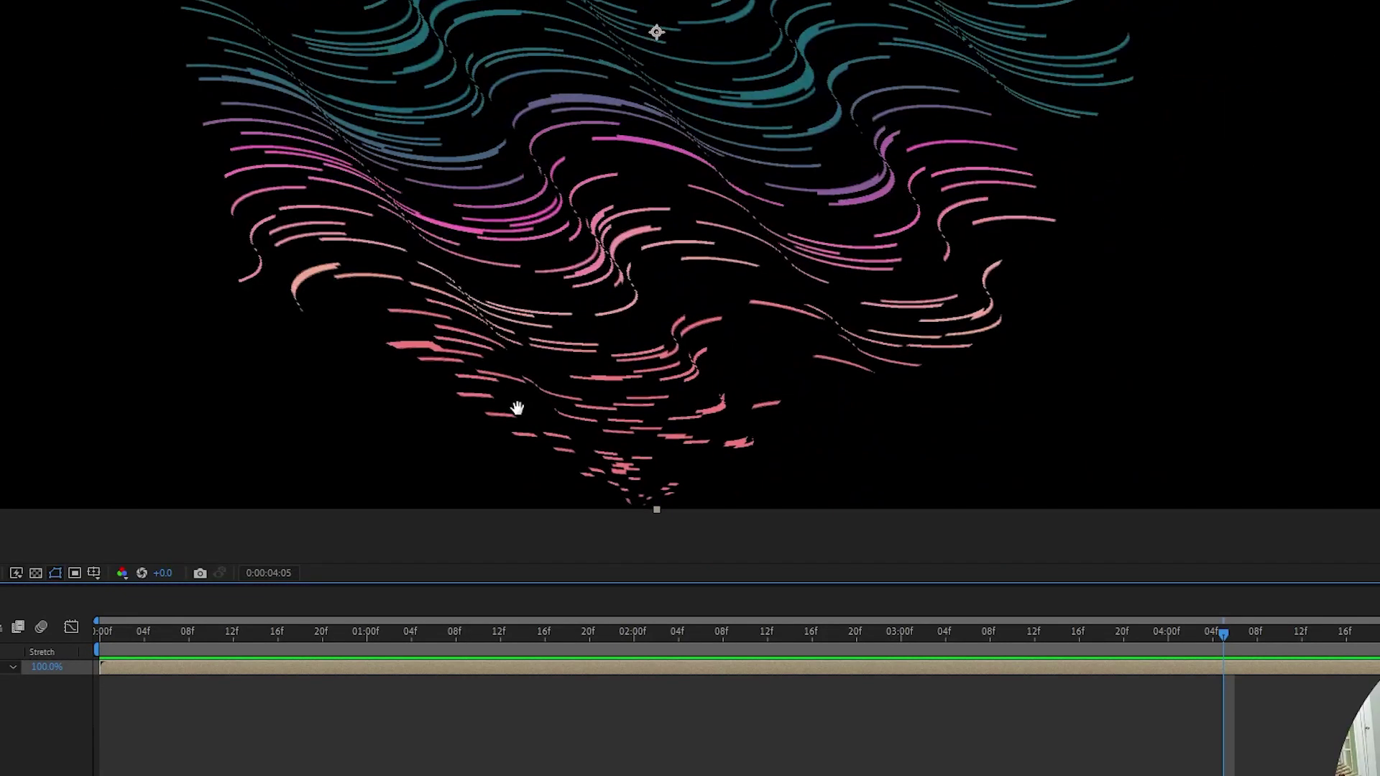
{"action": "key", "text": "space"}
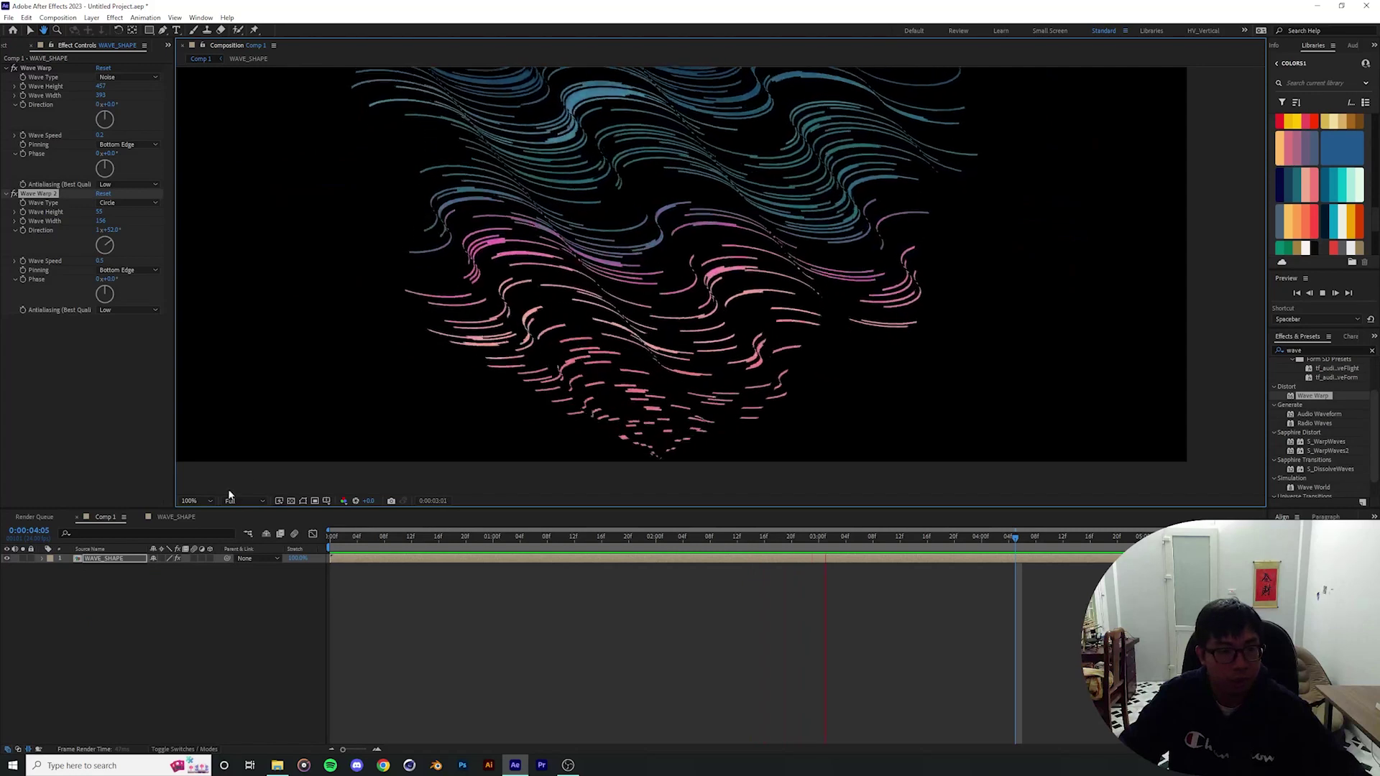
{"action": "left_click", "coordinate": [189, 500]}
{"action": "left_click", "coordinate": [200, 511]}
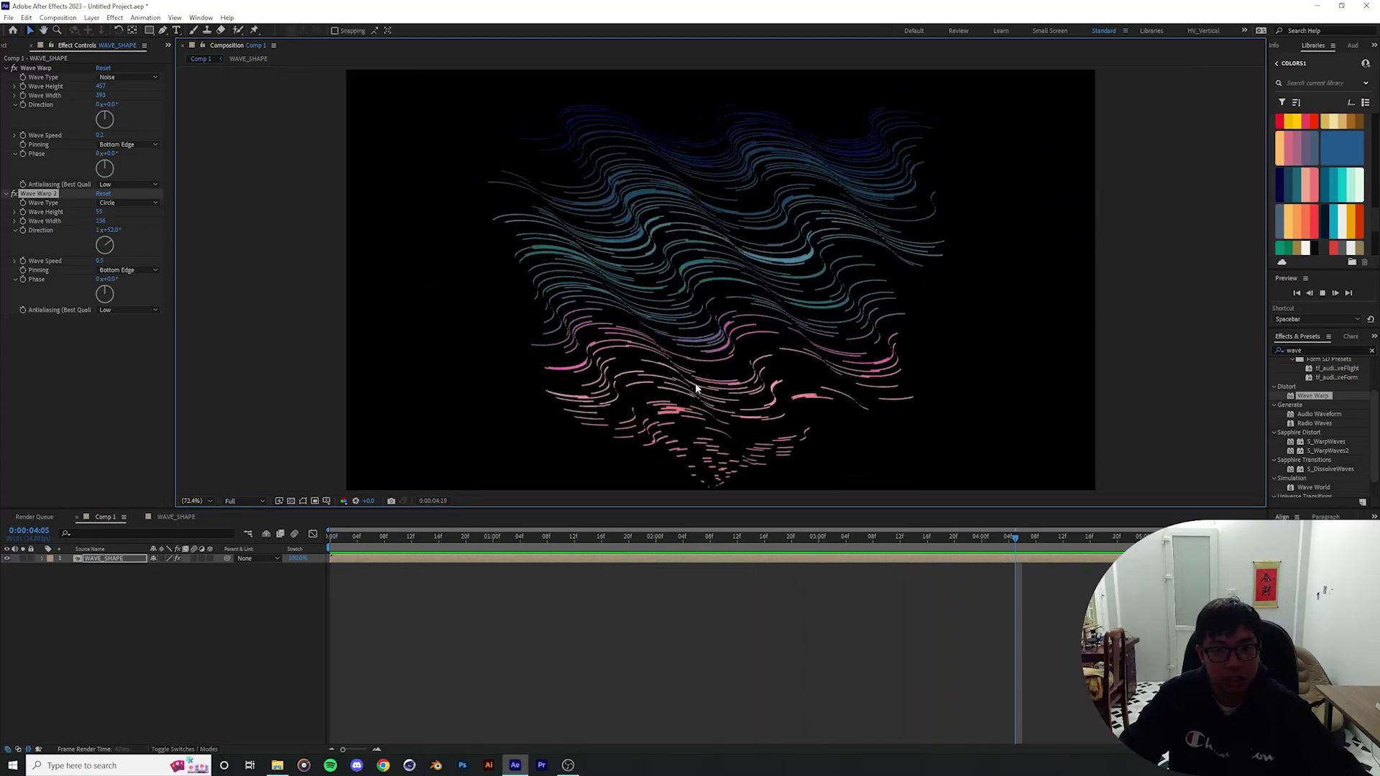
Duplicate Wave Warp 2 as a Semicircle warp with height -43, width 148, direction -78°, and preview it.
{"action": "key", "text": "space"}
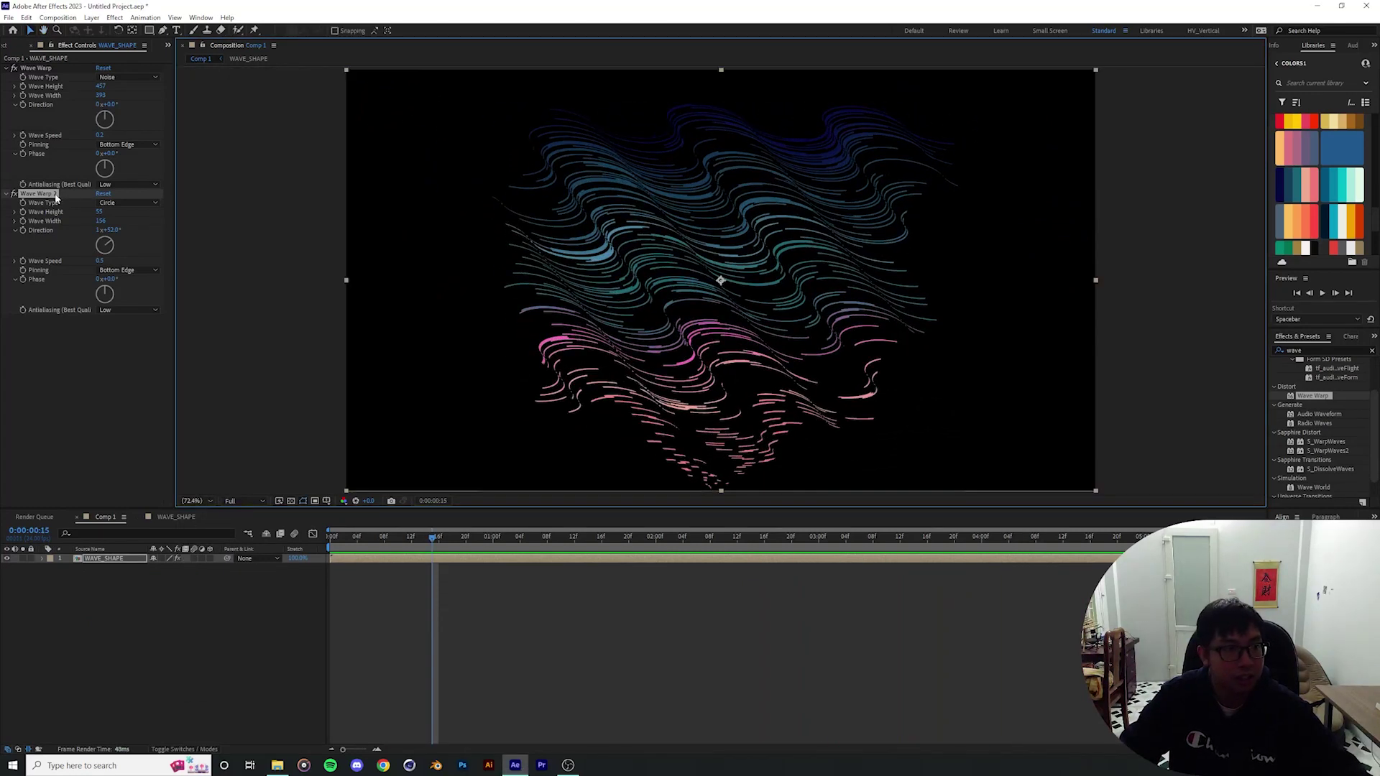
{"action": "key", "text": "ctrl+d"}
{"action": "left_click", "coordinate": [128, 328]}
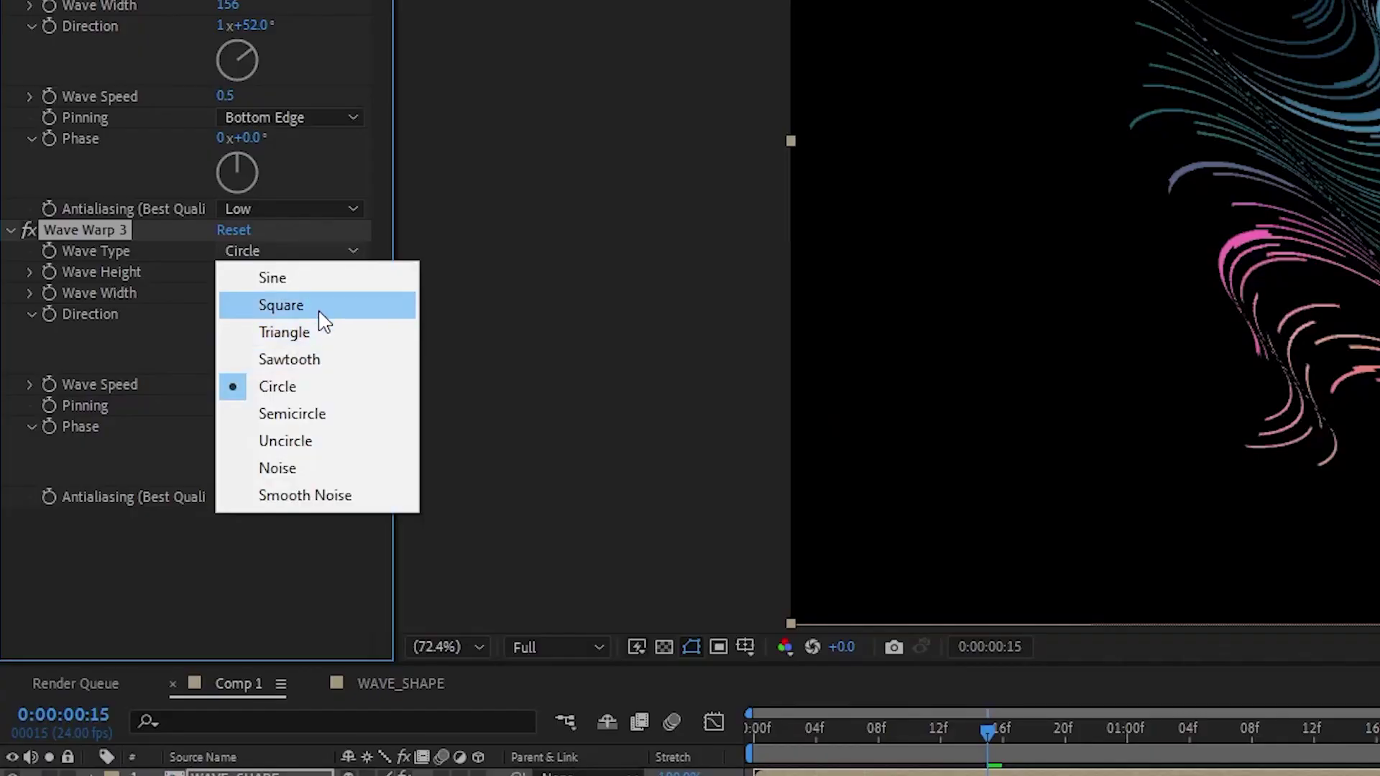
{"action": "left_click", "coordinate": [274, 415]}
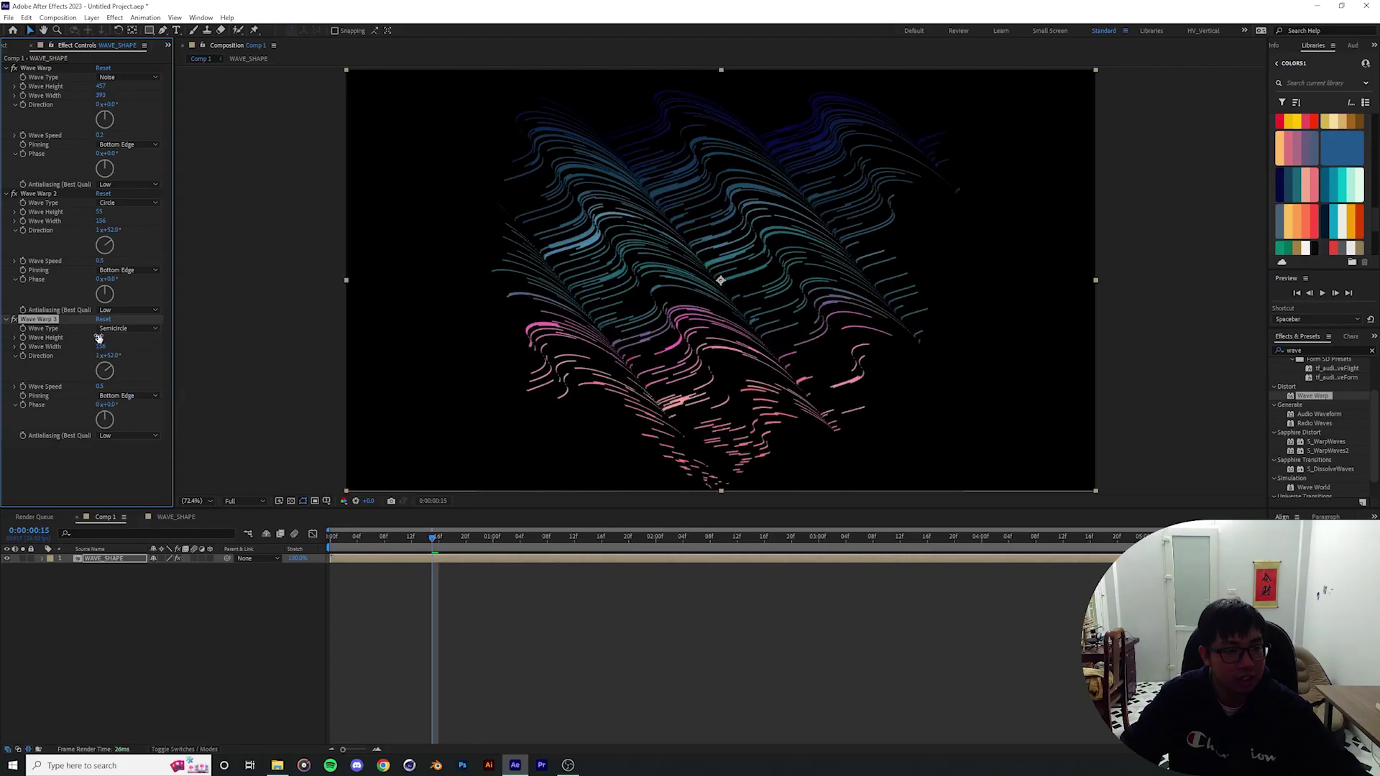
{"action": "left_click_drag", "start_coordinate": [99, 338], "coordinate": [51, 338]}
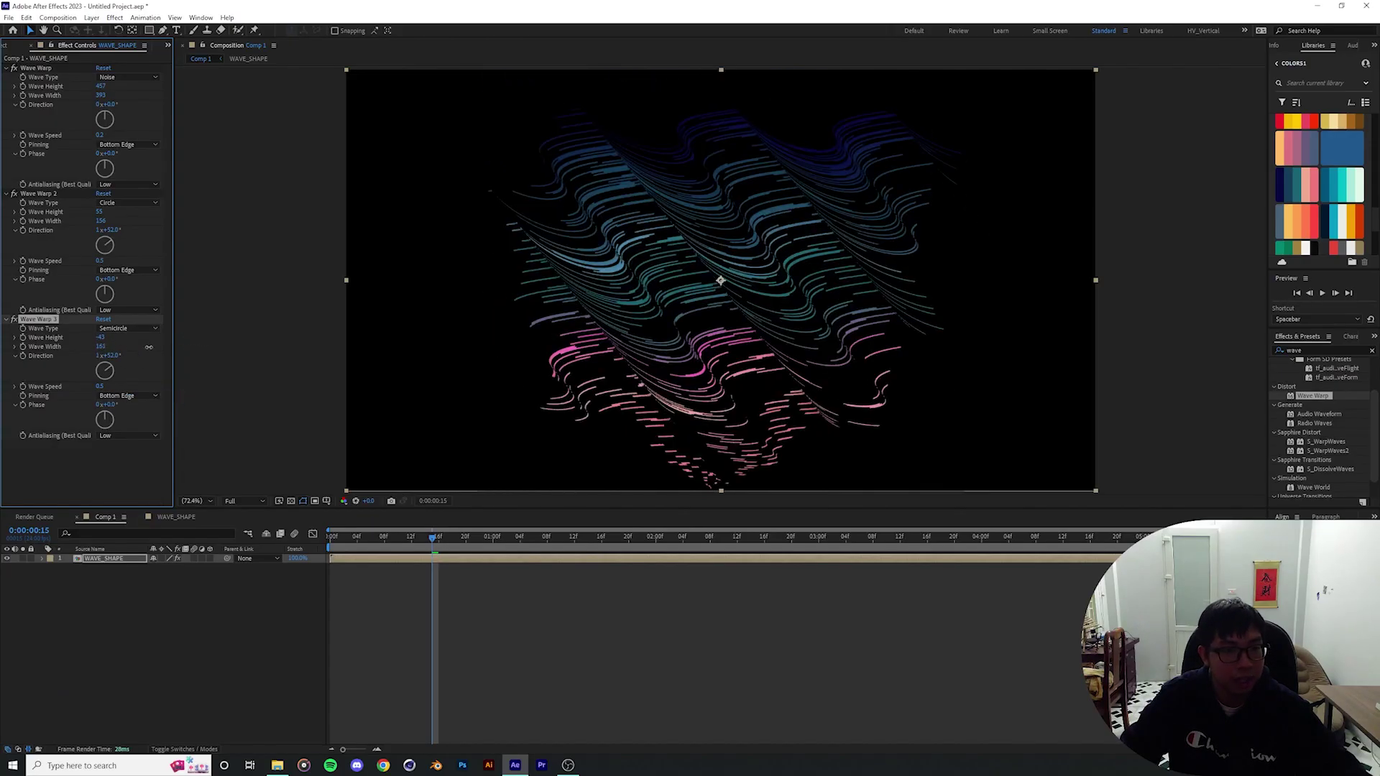
{"action": "left_click_drag", "start_coordinate": [149, 347], "coordinate": [82, 356]}
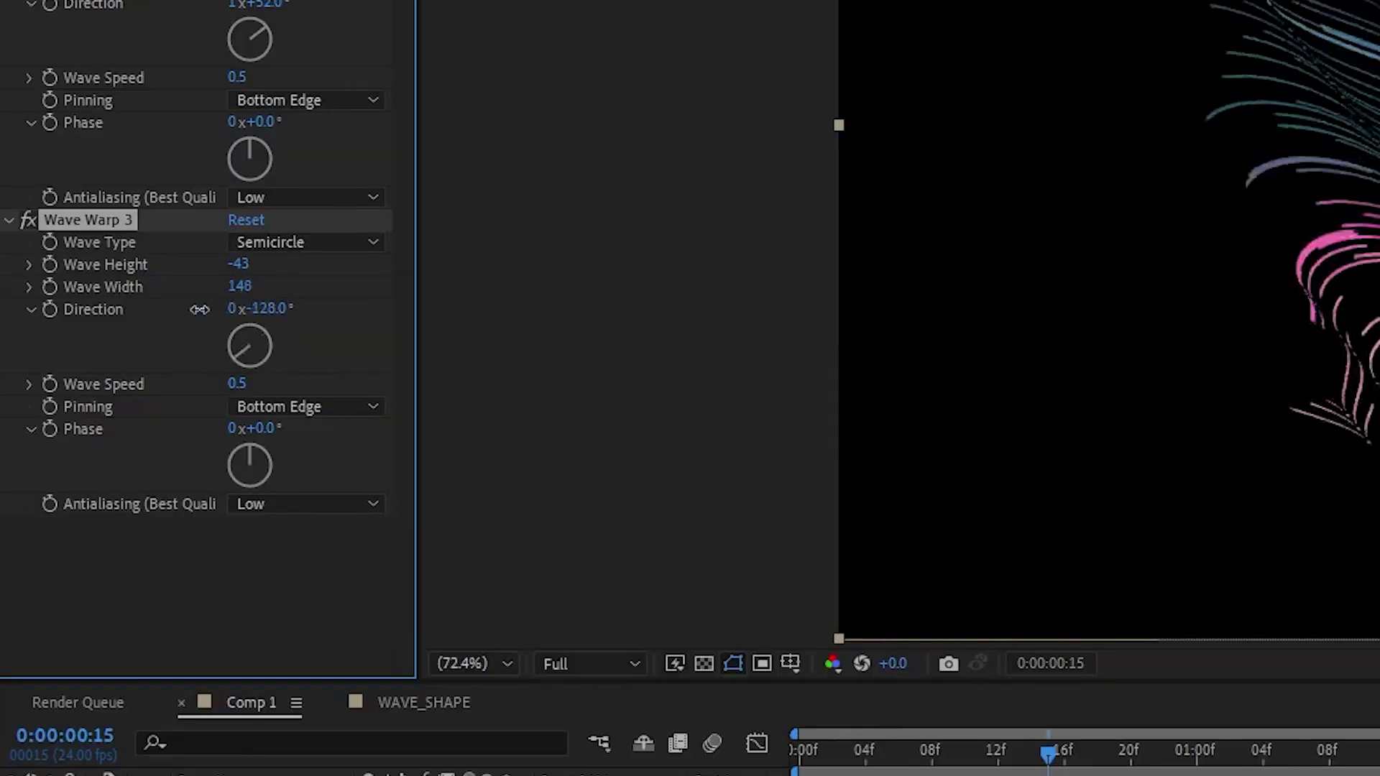
{"action": "left_click_drag", "start_coordinate": [199, 309], "coordinate": [205, 310]}
{"action": "key", "text": "space"}
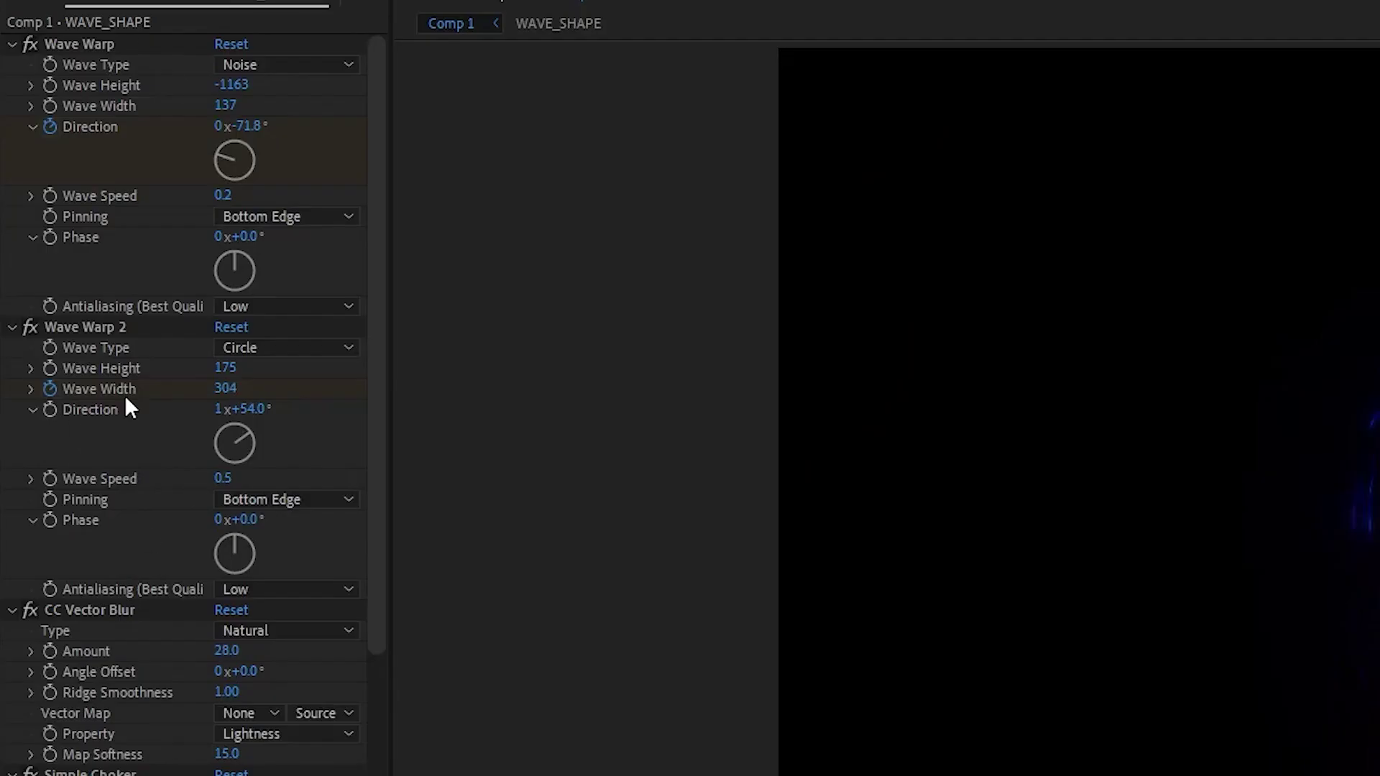
{"action": "scroll", "coordinate": [76, 406], "scroll_direction": "down", "scroll_amount": 8}
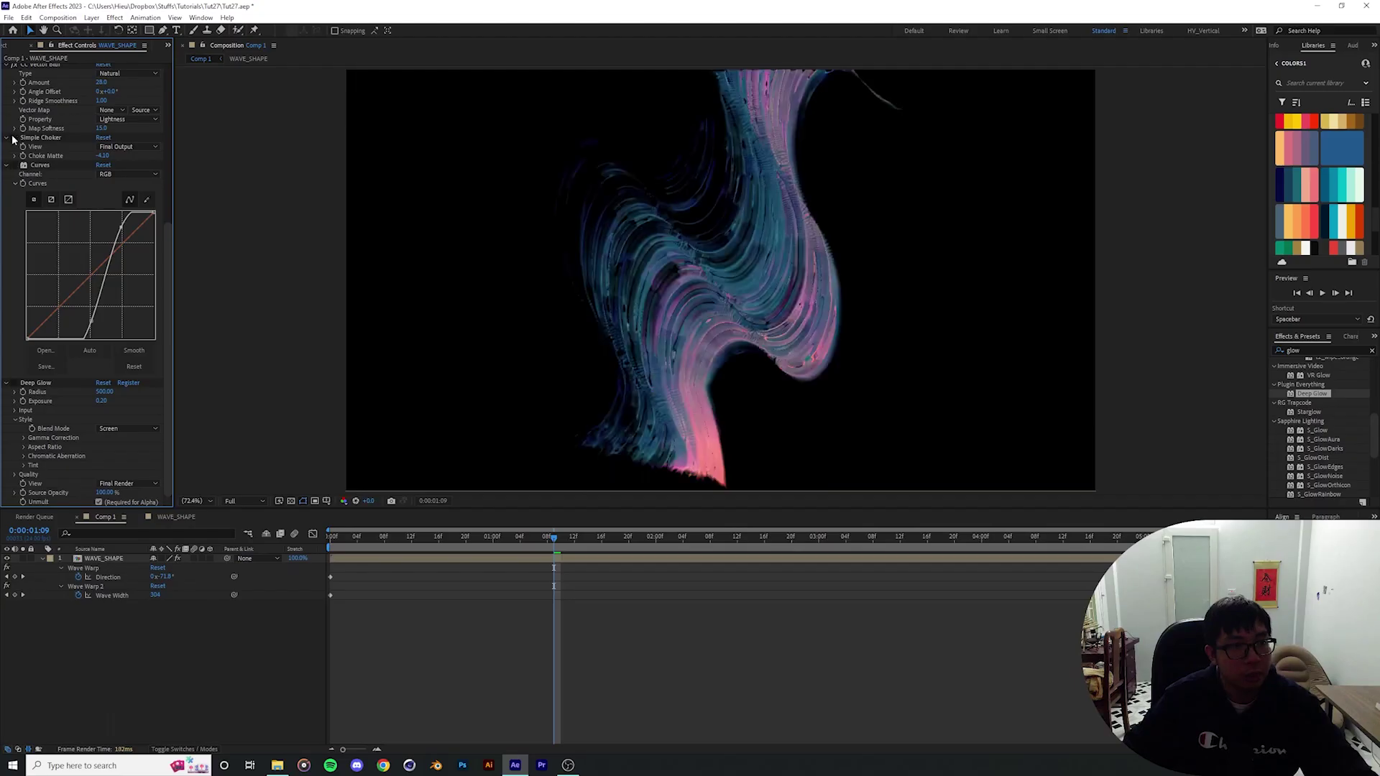
{"action": "scroll", "coordinate": [95, 309], "scroll_direction": "up", "scroll_amount": 3}
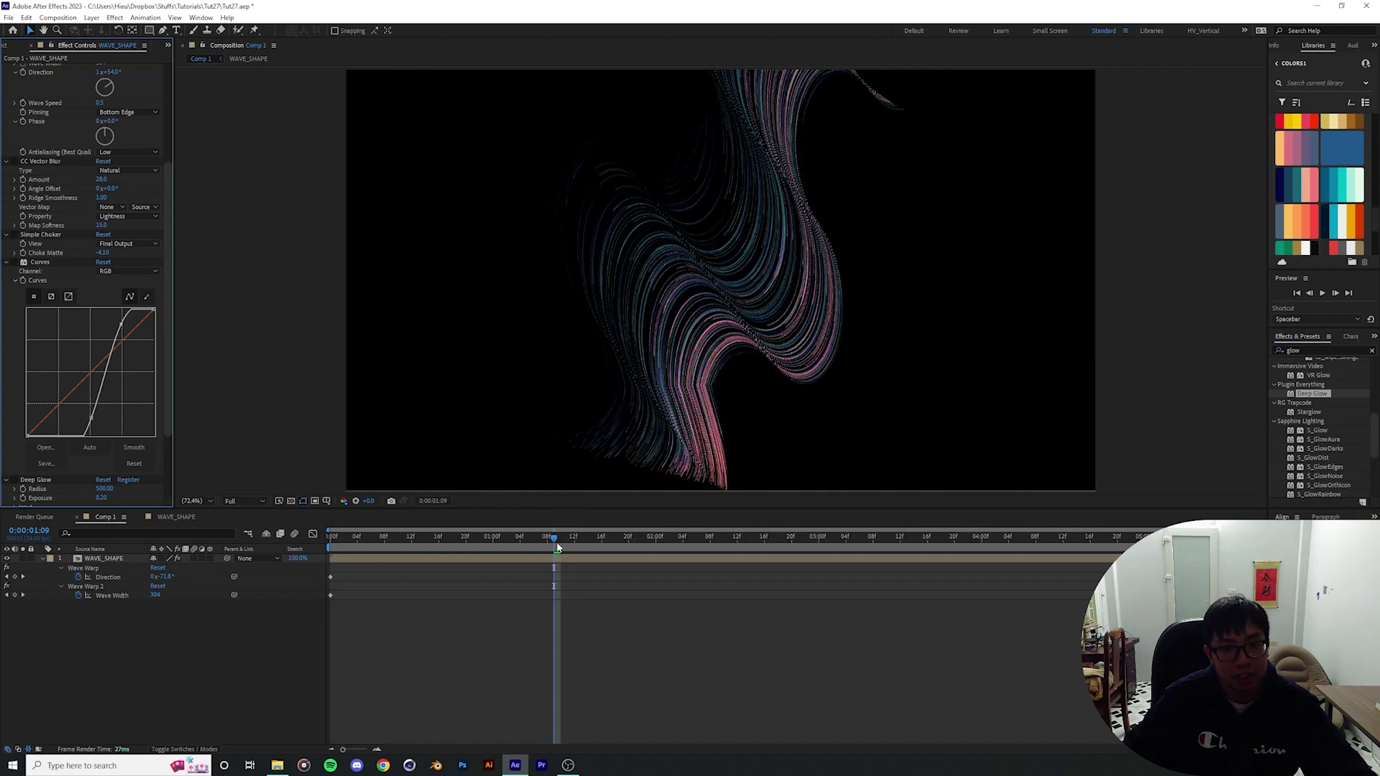
{"action": "left_click_drag", "start_coordinate": [558, 548], "coordinate": [280, 564]}
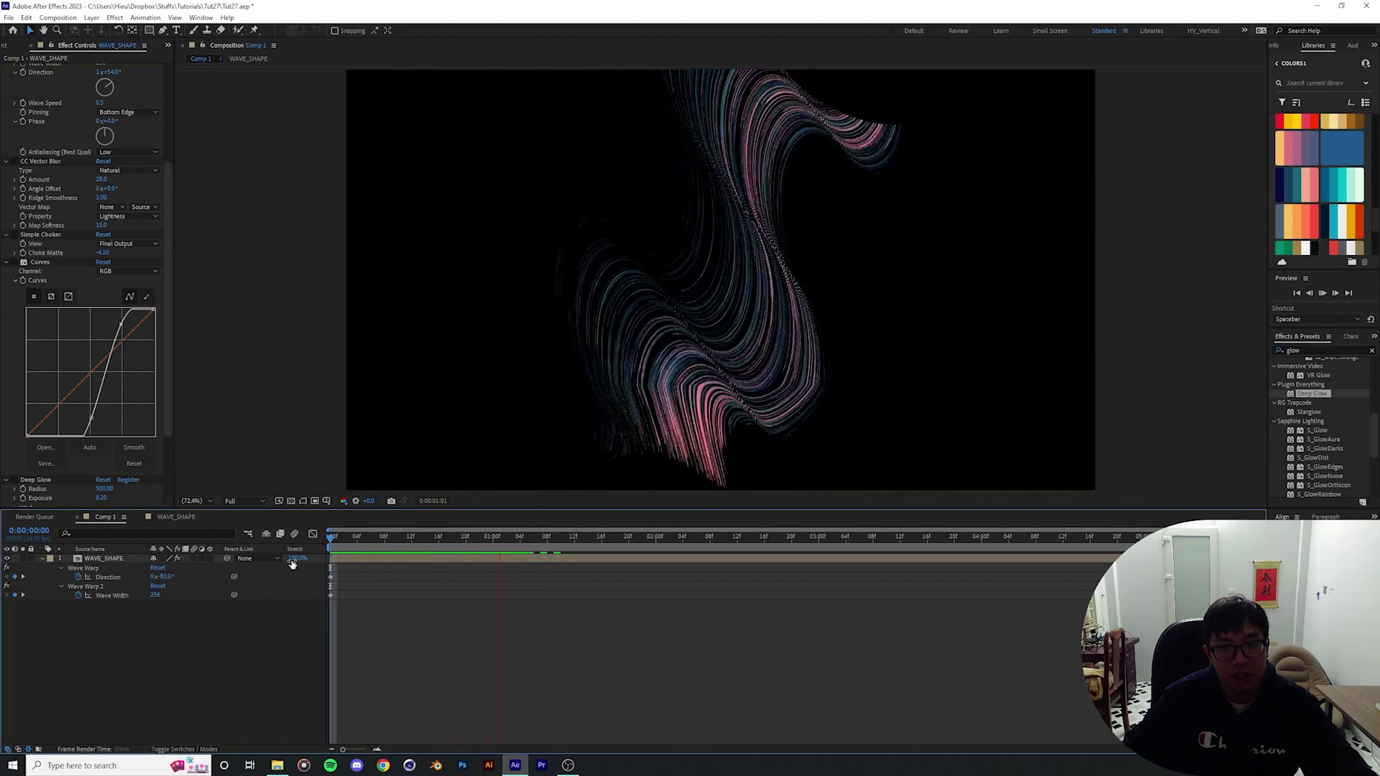